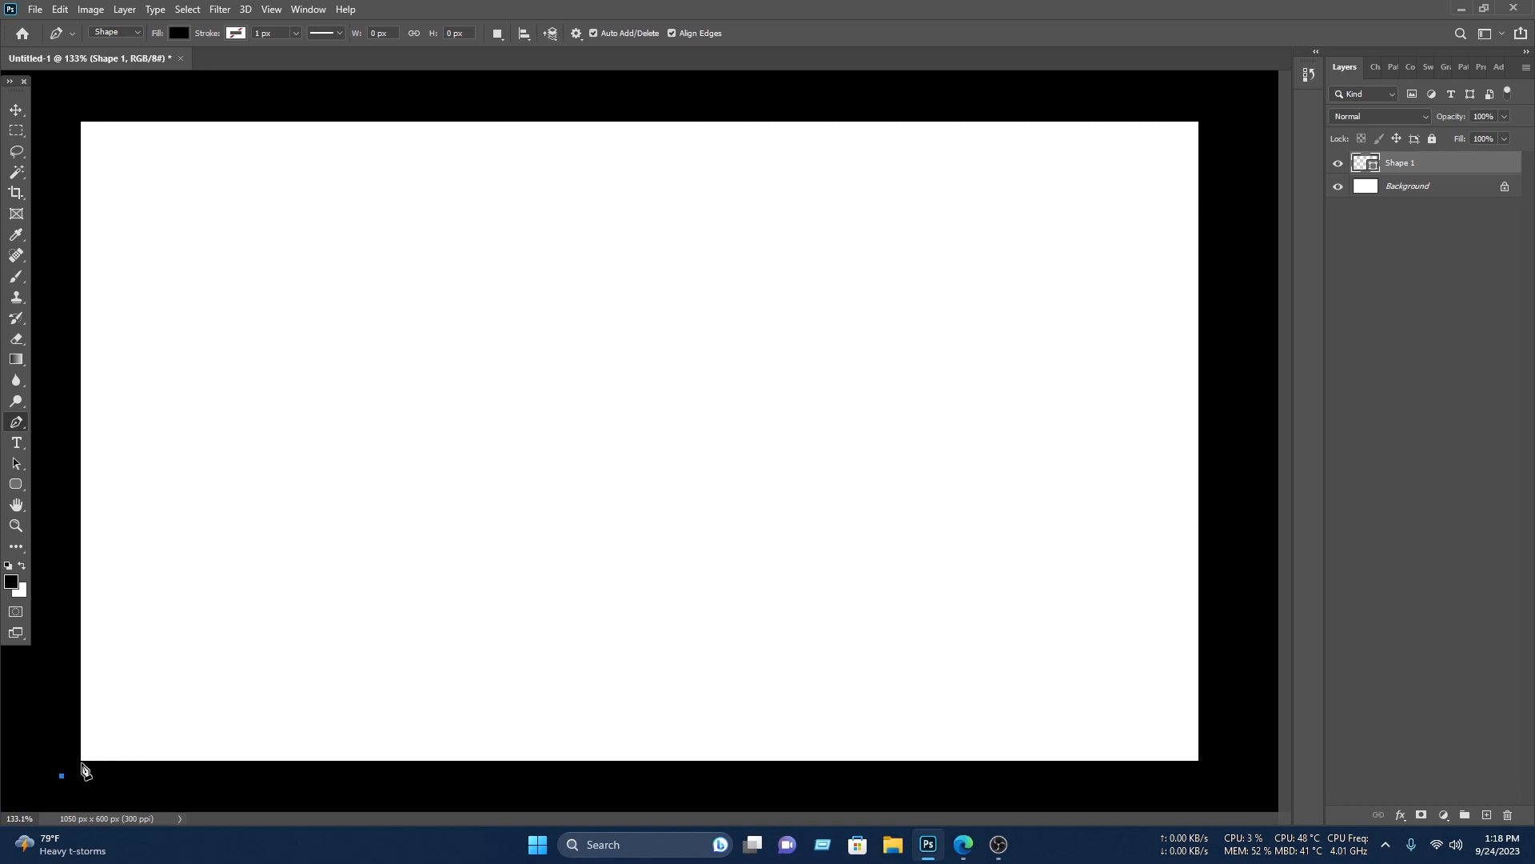
Step: Complete a closed black Pen shape in the canvas's lower-left corner, about 421 × 517 px, with a pointed top and an inward-curving right edge
click(409, 263)
drag(475, 773, 668, 795)
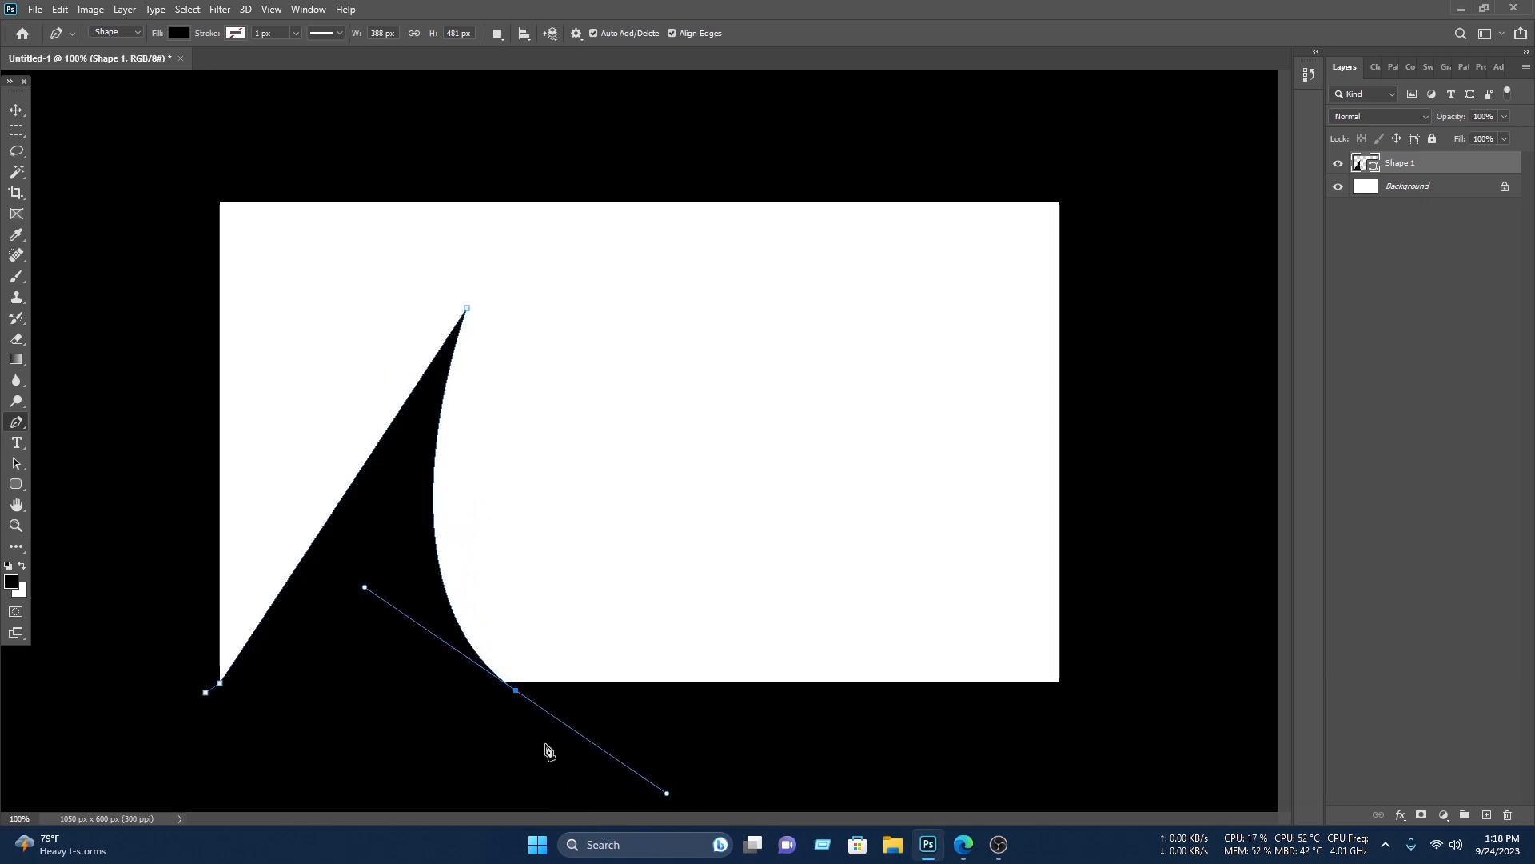
click(516, 690)
click(180, 721)
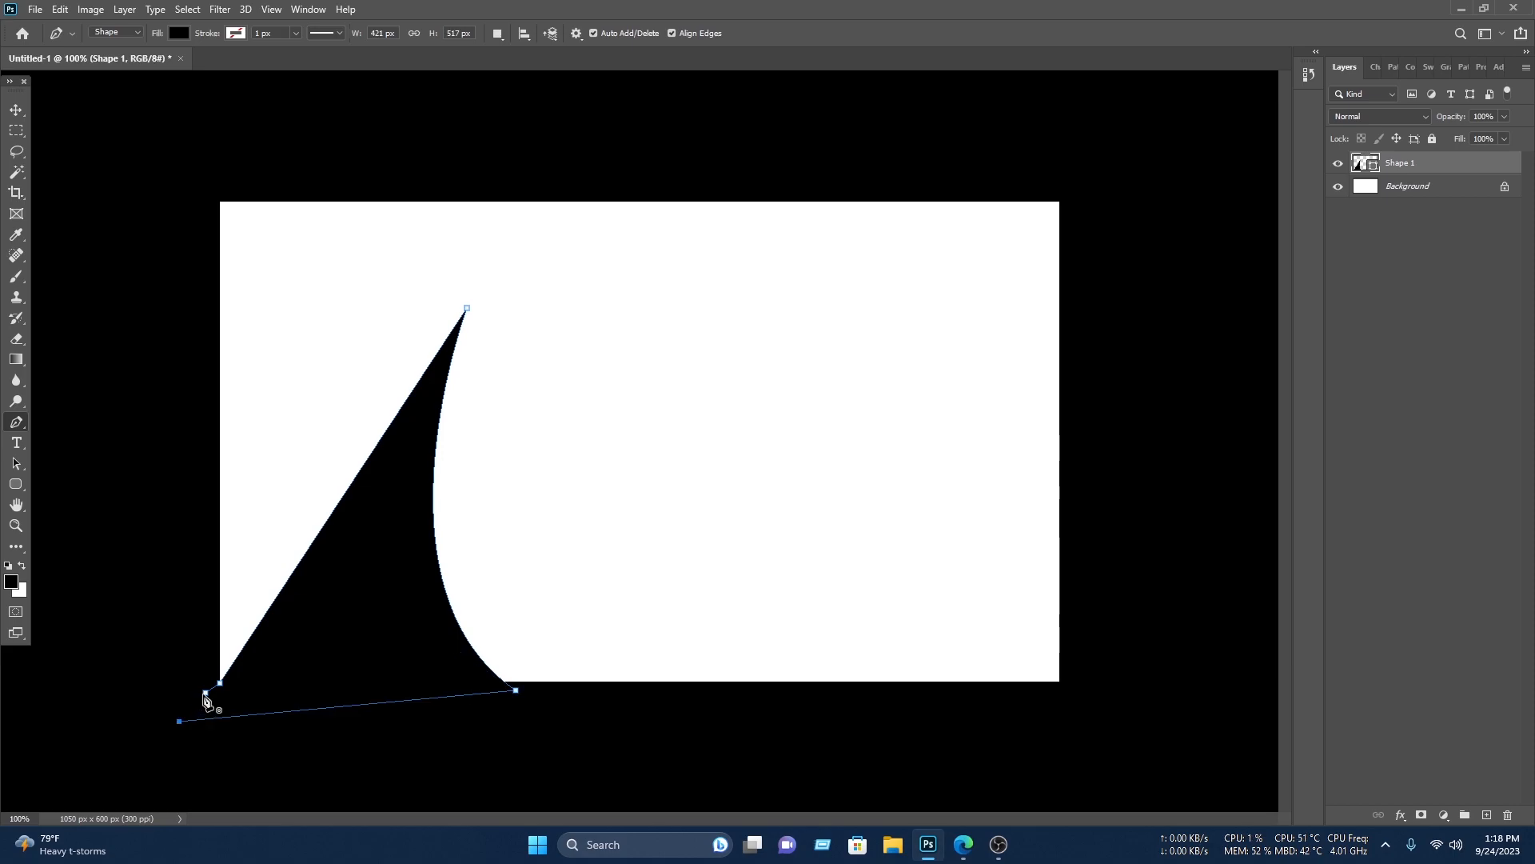
click(205, 694)
Step: Recolor the lower-left pointed shape bright red and deselect it
click(10, 120)
double_click(1357, 162)
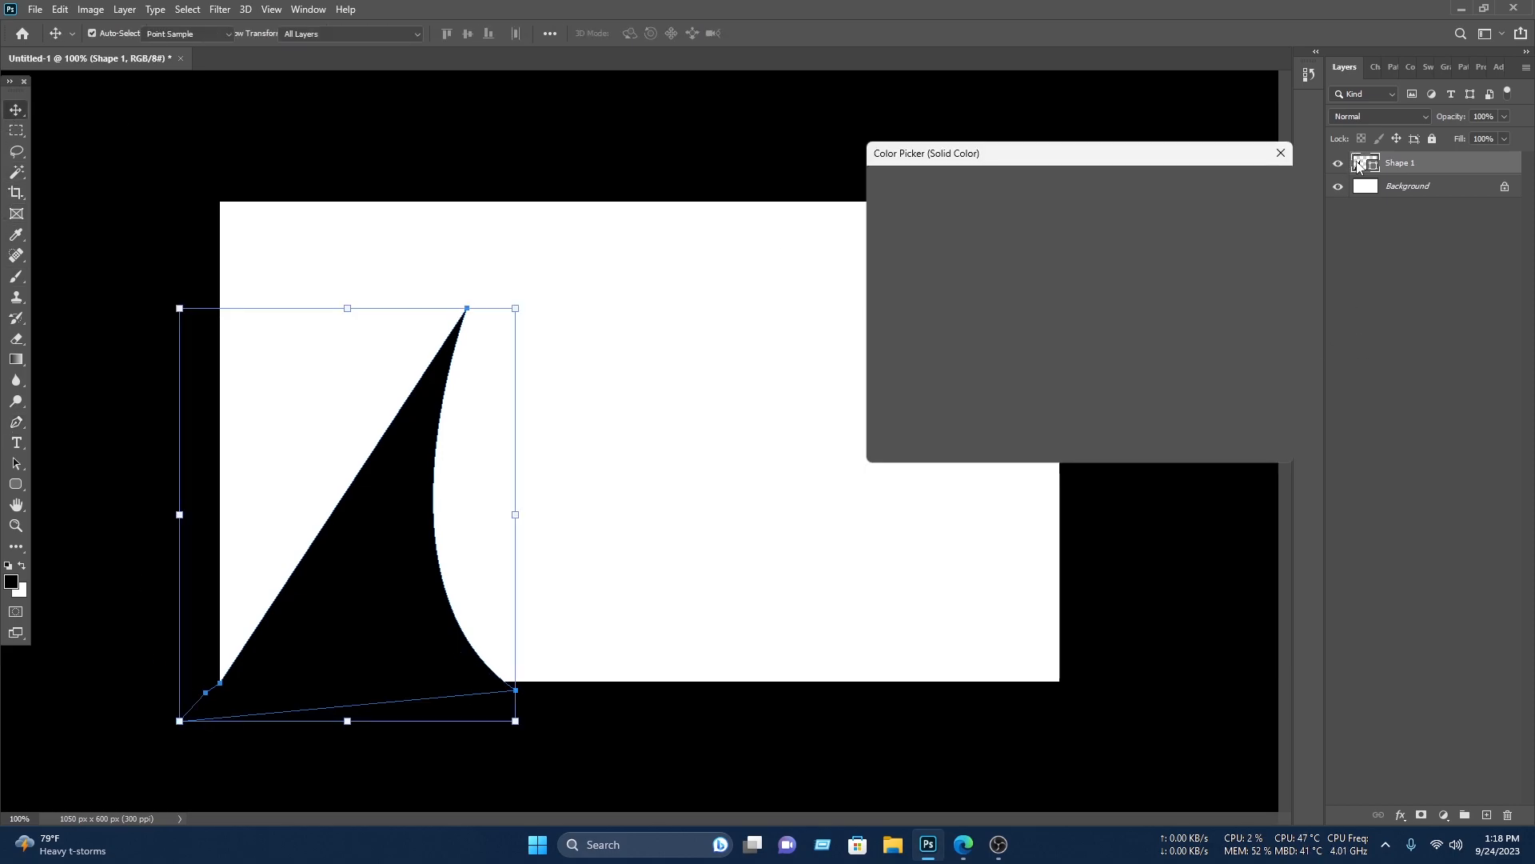
click(1077, 192)
click(1269, 186)
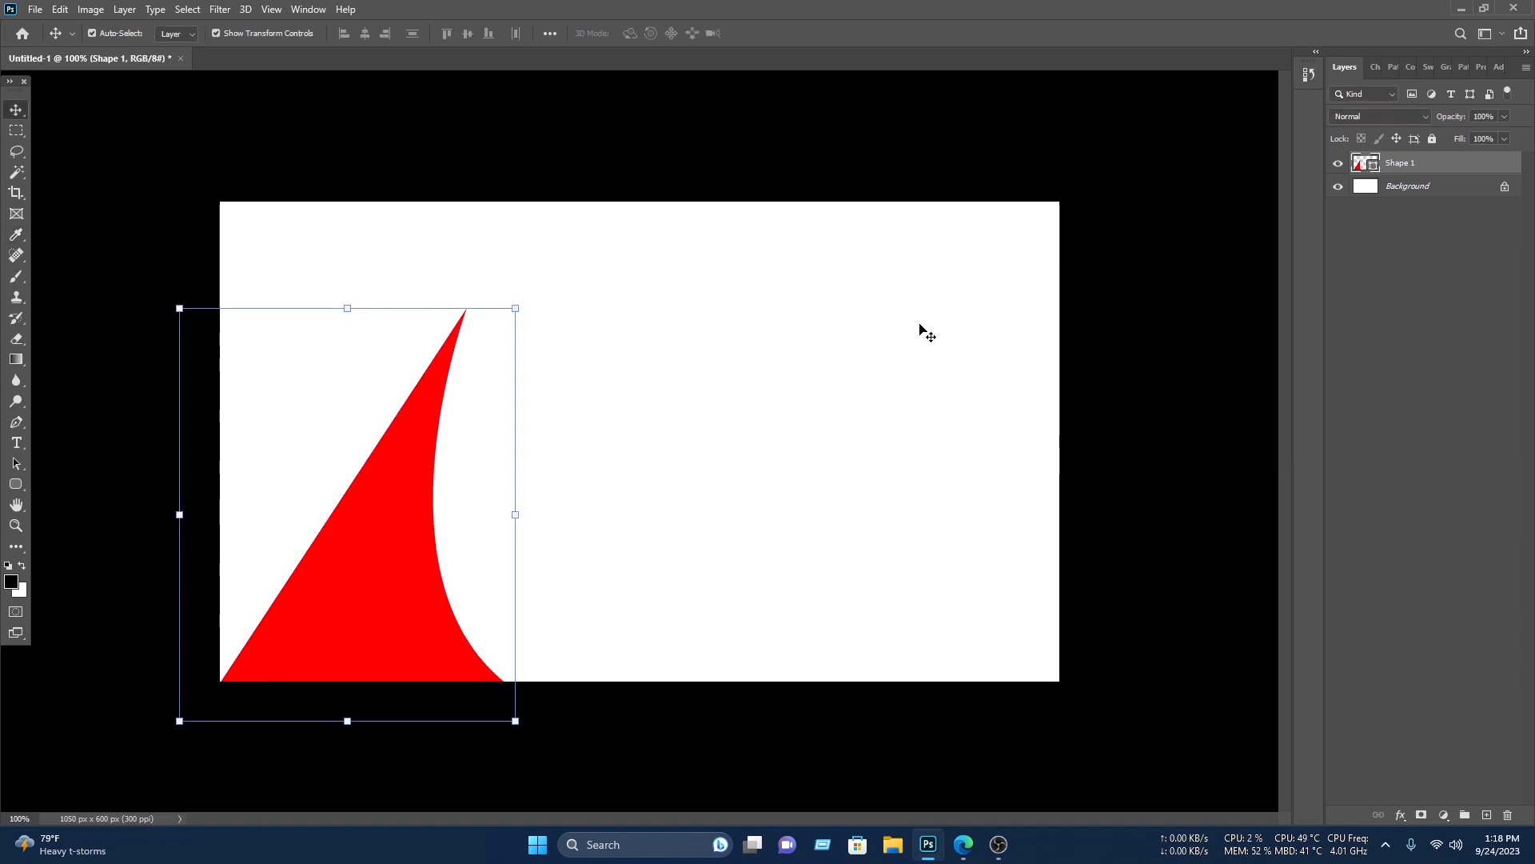
click(920, 340)
Step: Draw a thin black crescent with the Pen tool along the red shape's curved right edge, about 175 × 335 px, leaving a narrow white gap
click(16, 424)
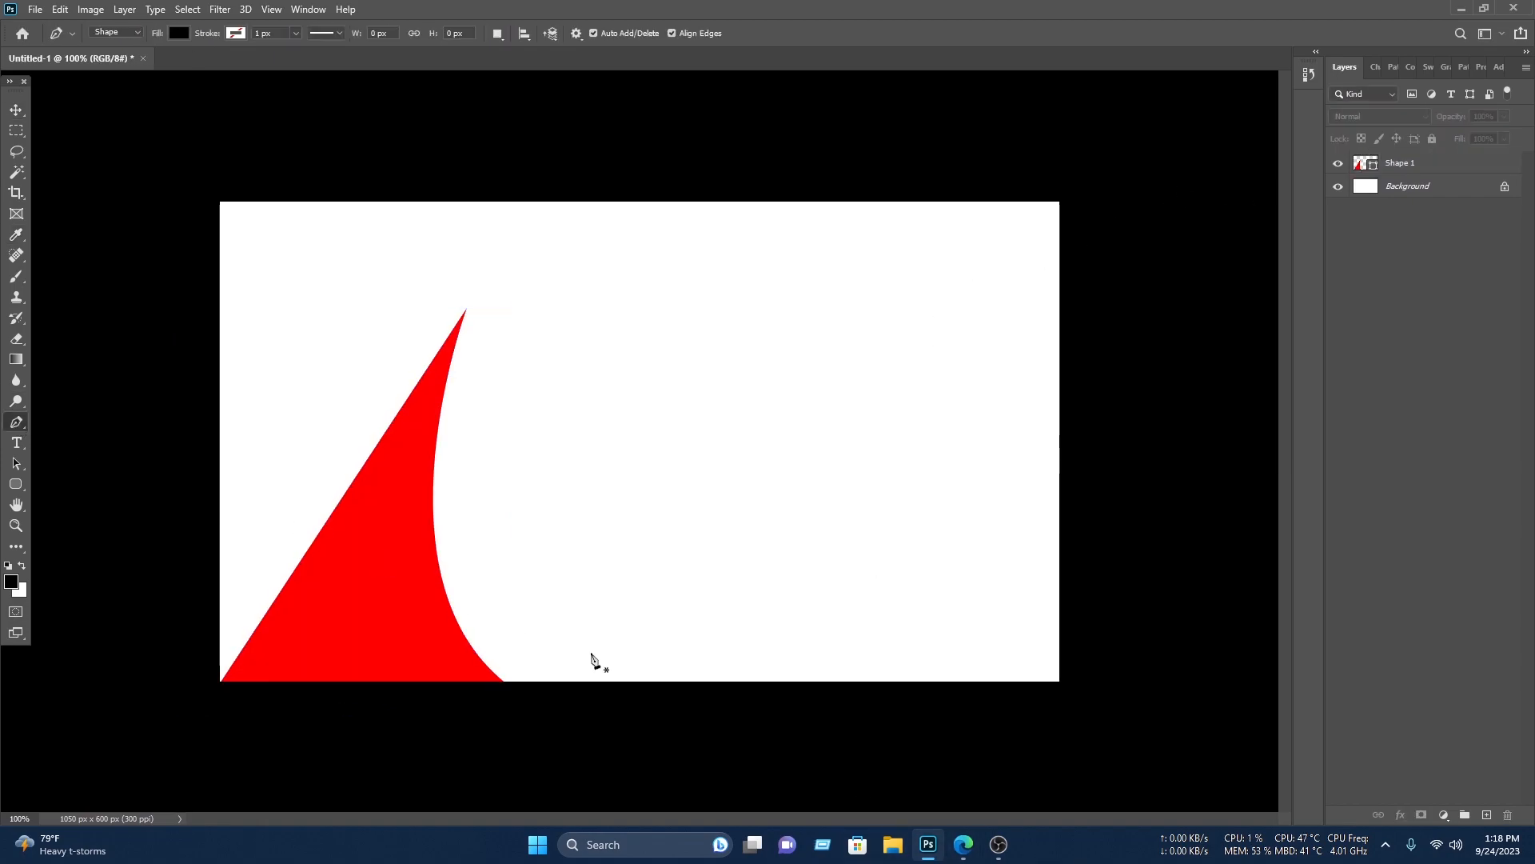
click(510, 693)
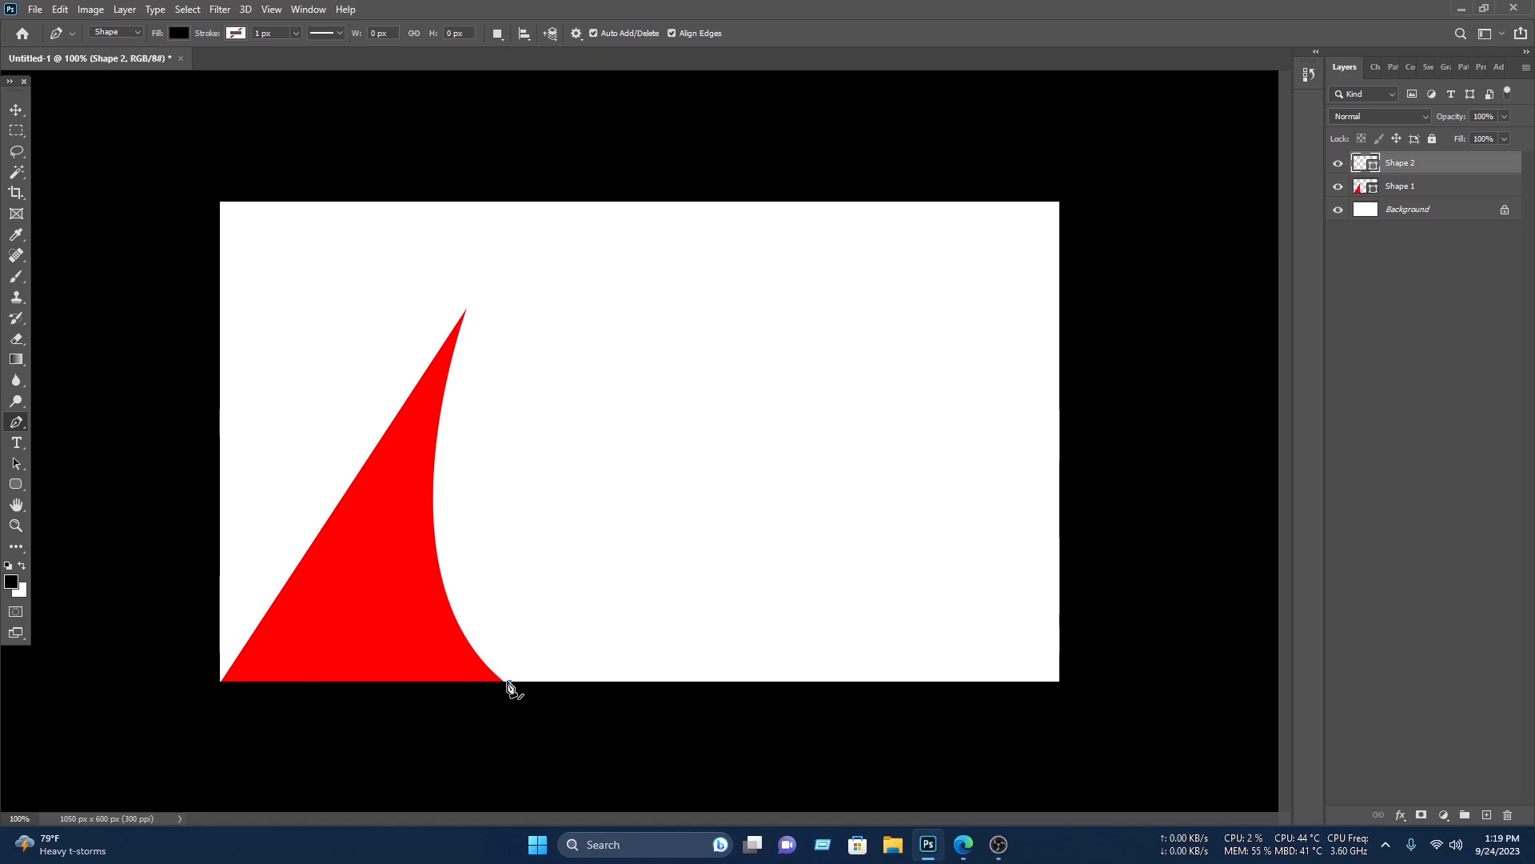
key(ctrl+plus)
scroll(484, 657, down, 1)
drag(380, 428, 422, 184)
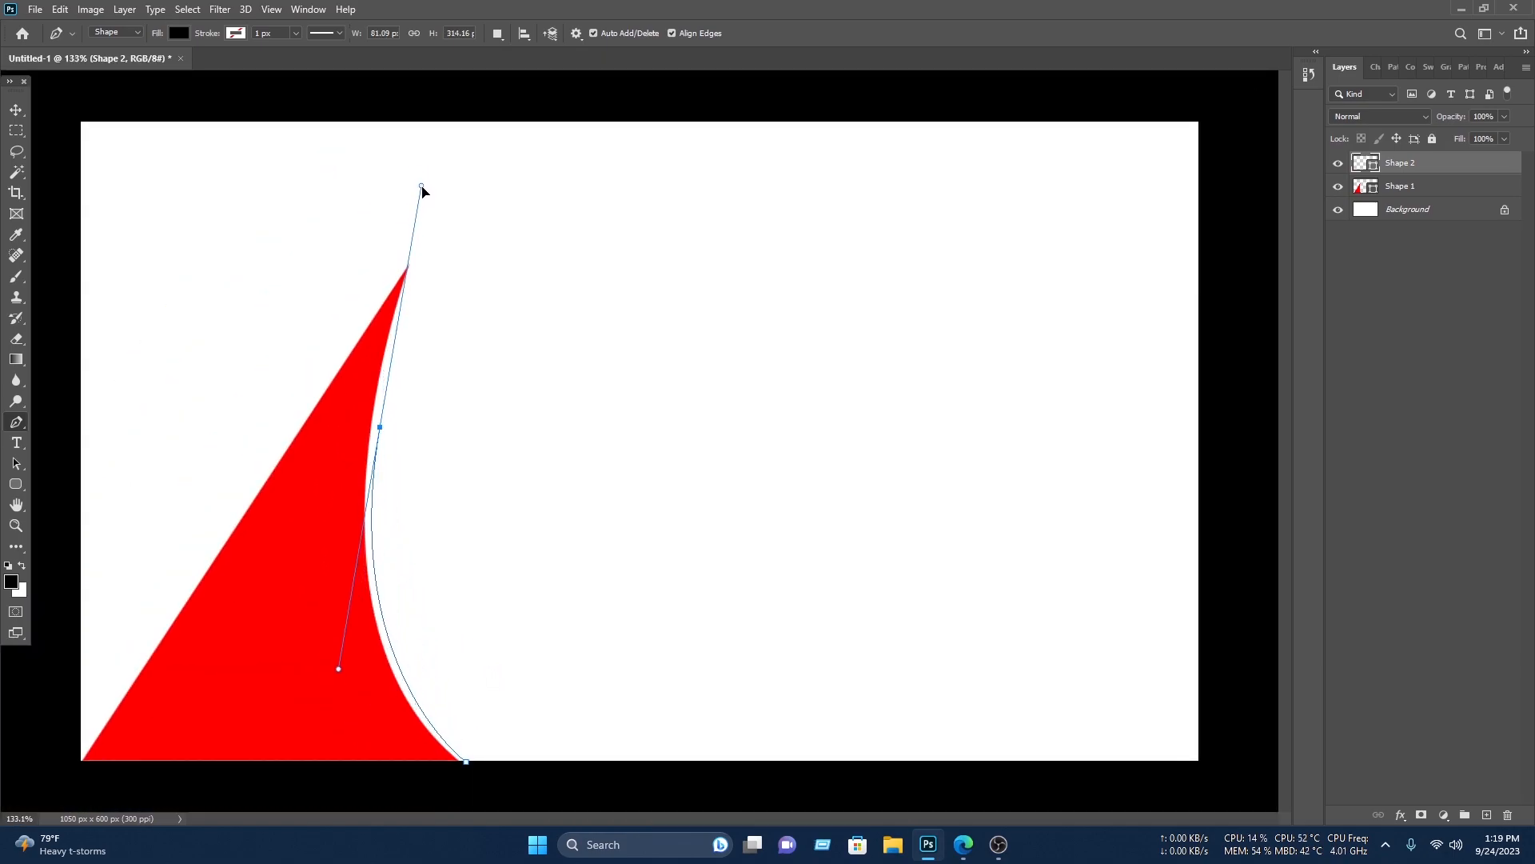
click(380, 428)
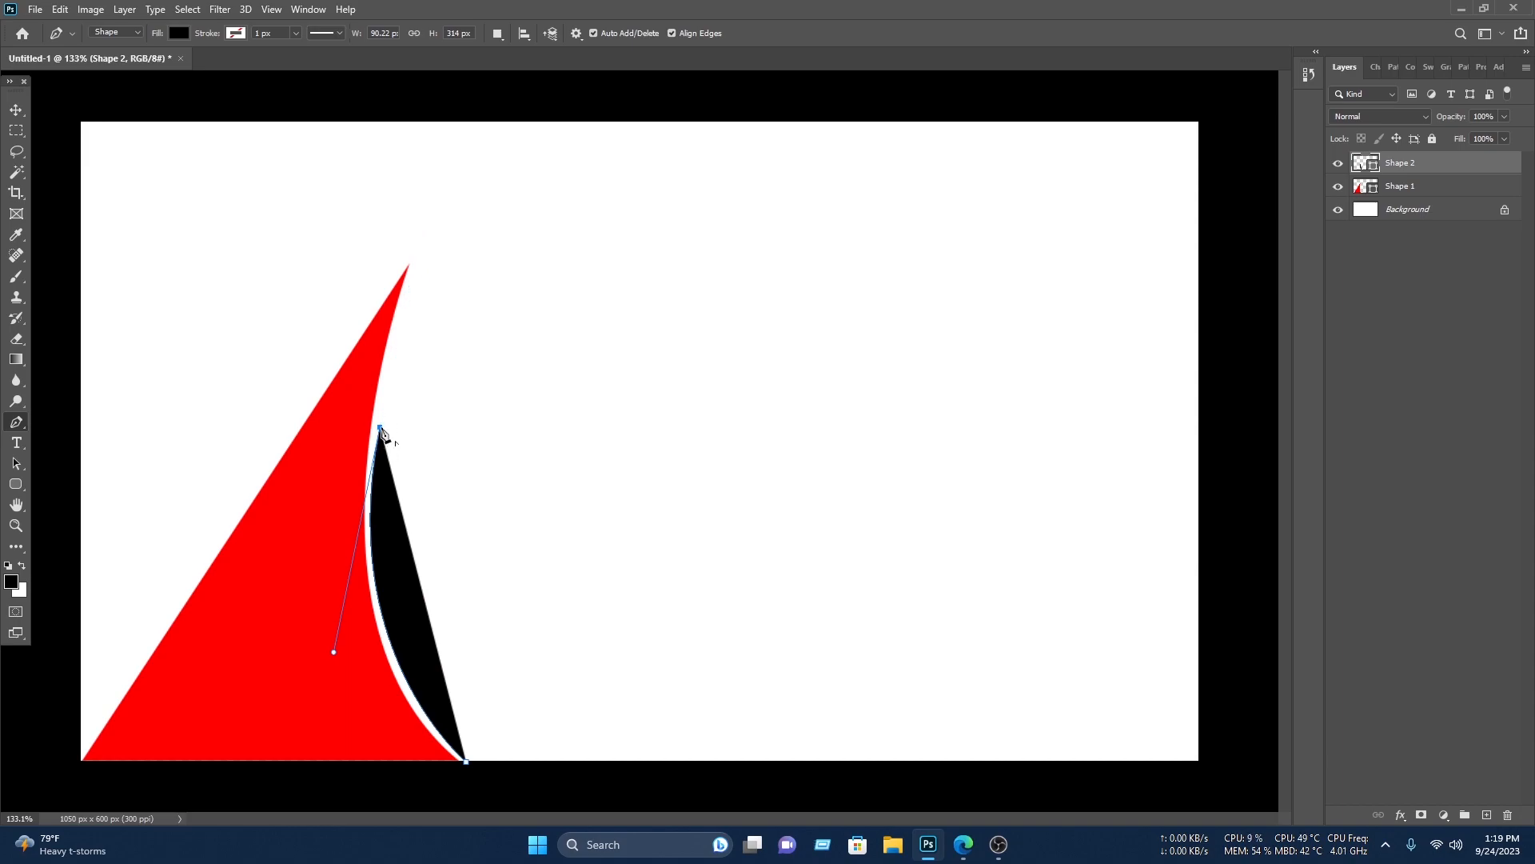
drag(545, 762, 758, 858)
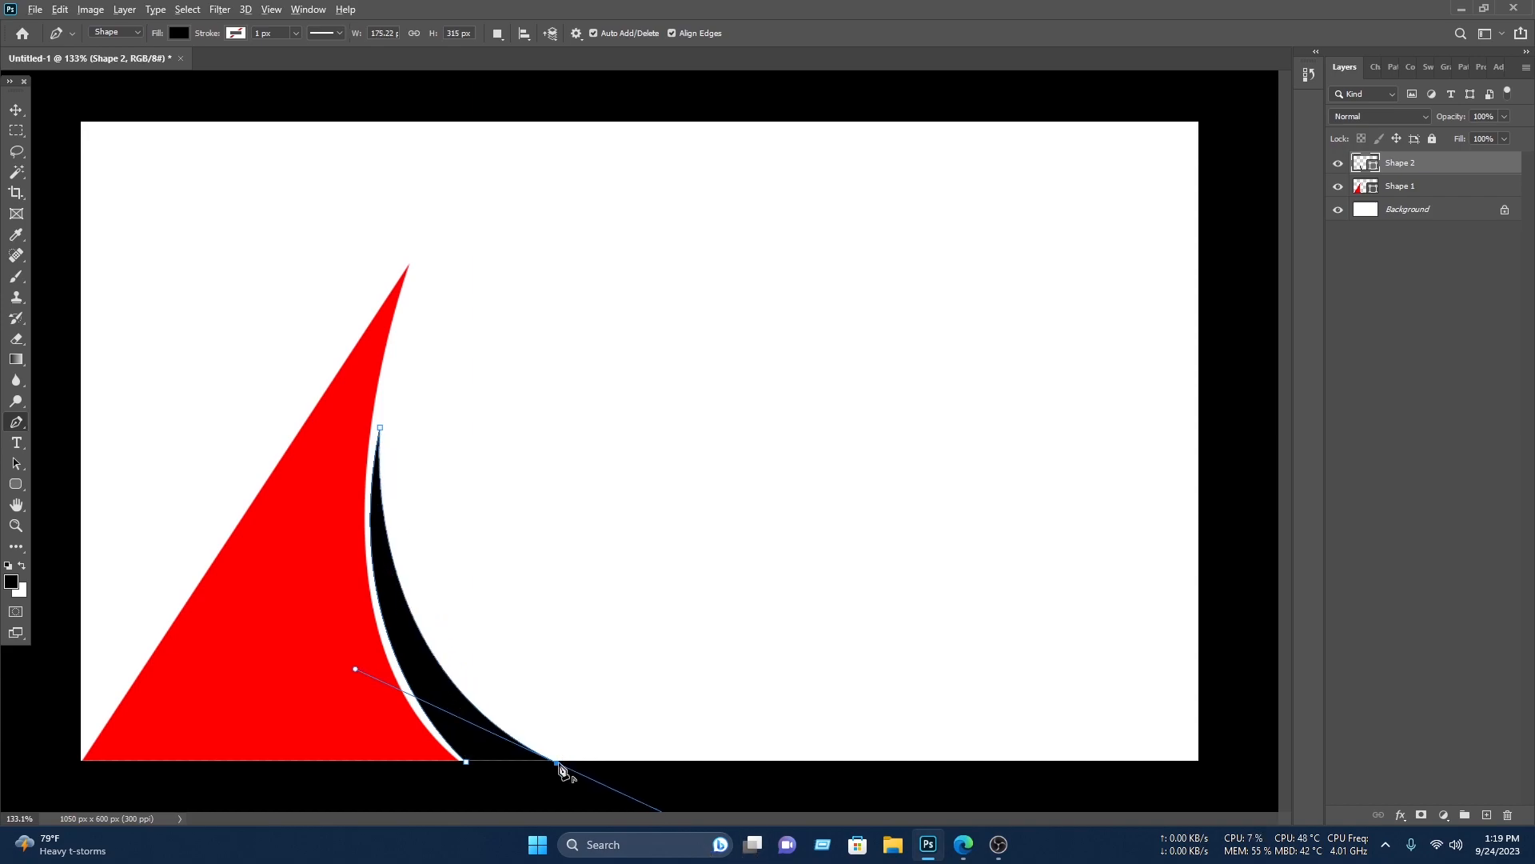
drag(467, 762, 452, 783)
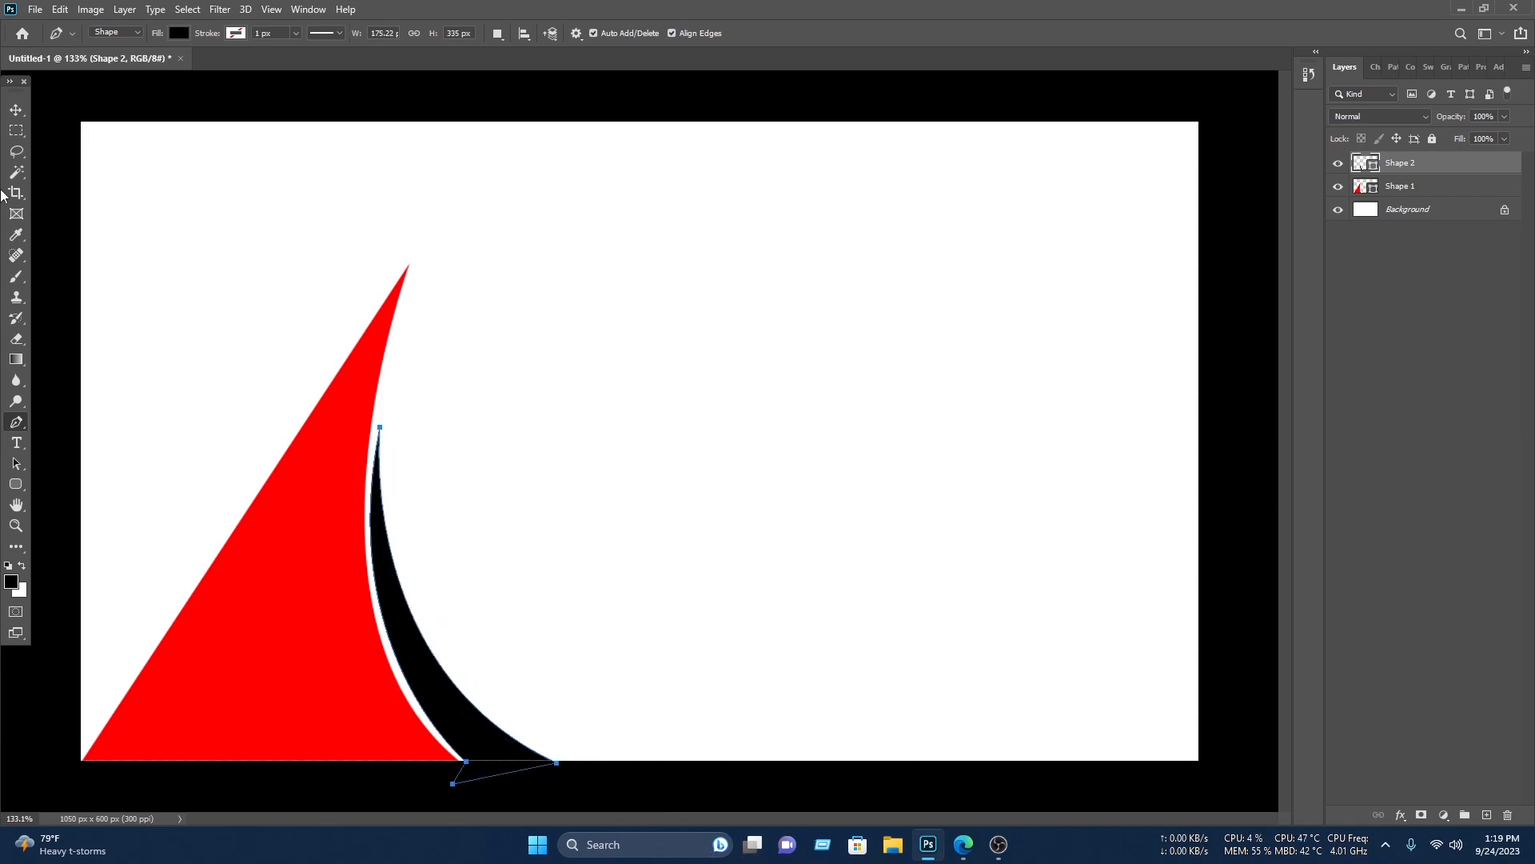
click(16, 109)
click(614, 313)
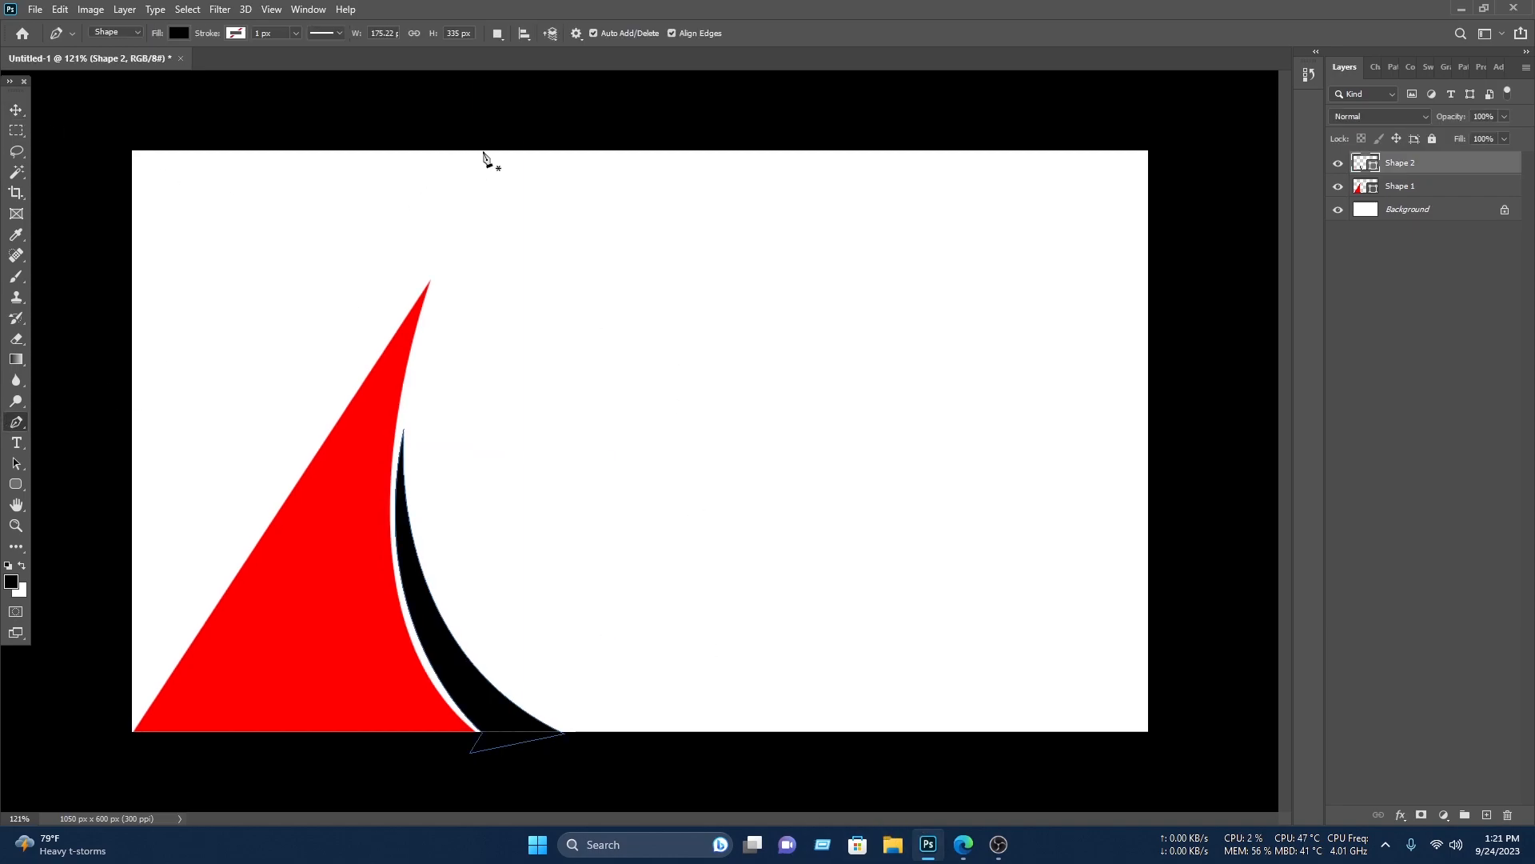
Step: Draw a black horn-shaped Pen shape from the canvas's top edge down along the red shape's slanted left side, with a curved left edge
click(487, 151)
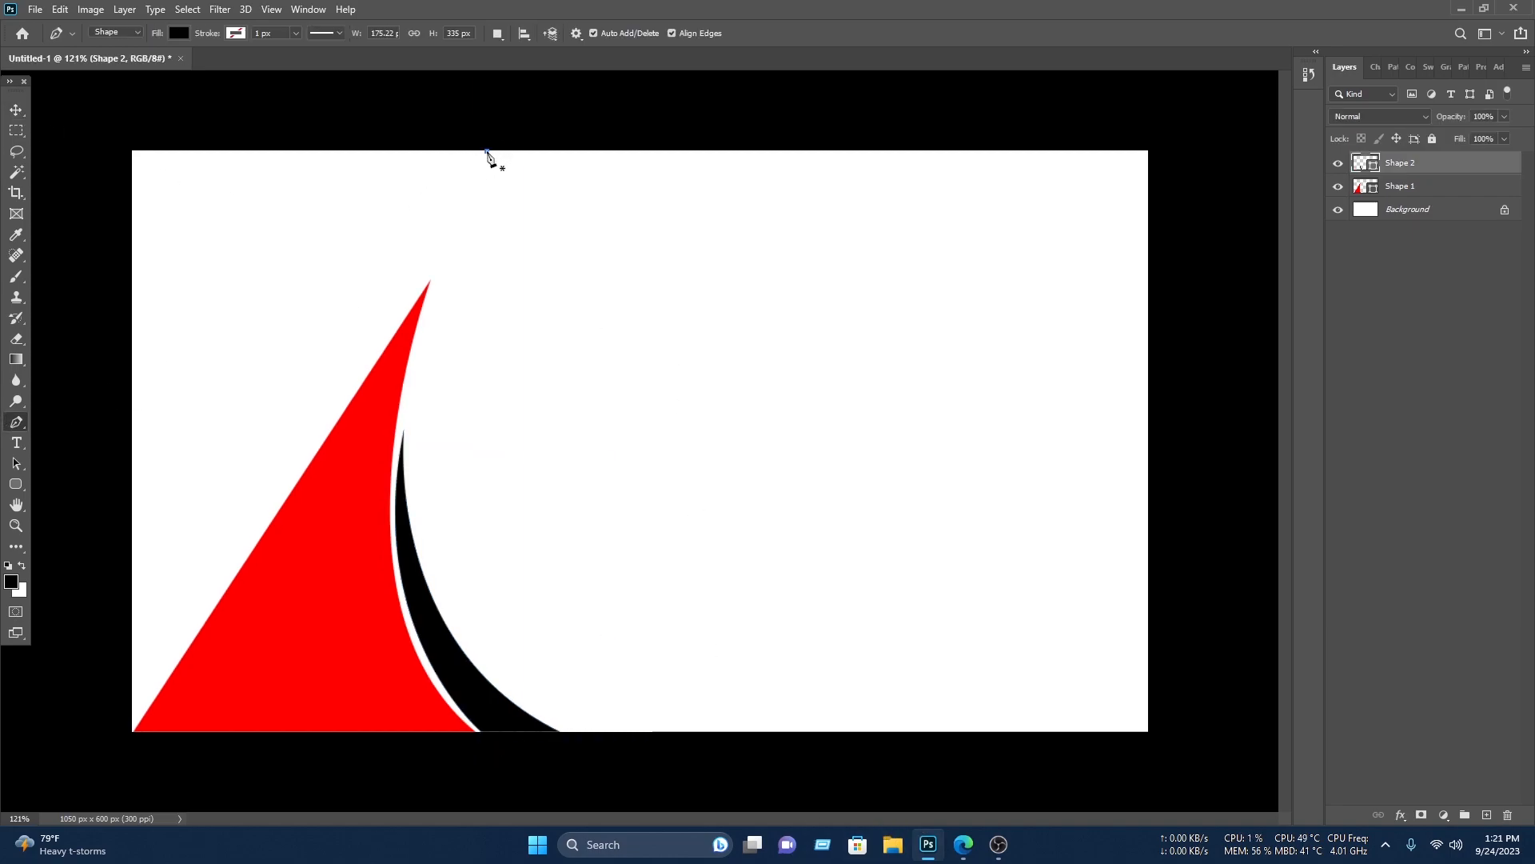
click(353, 376)
drag(244, 477, 149, 533)
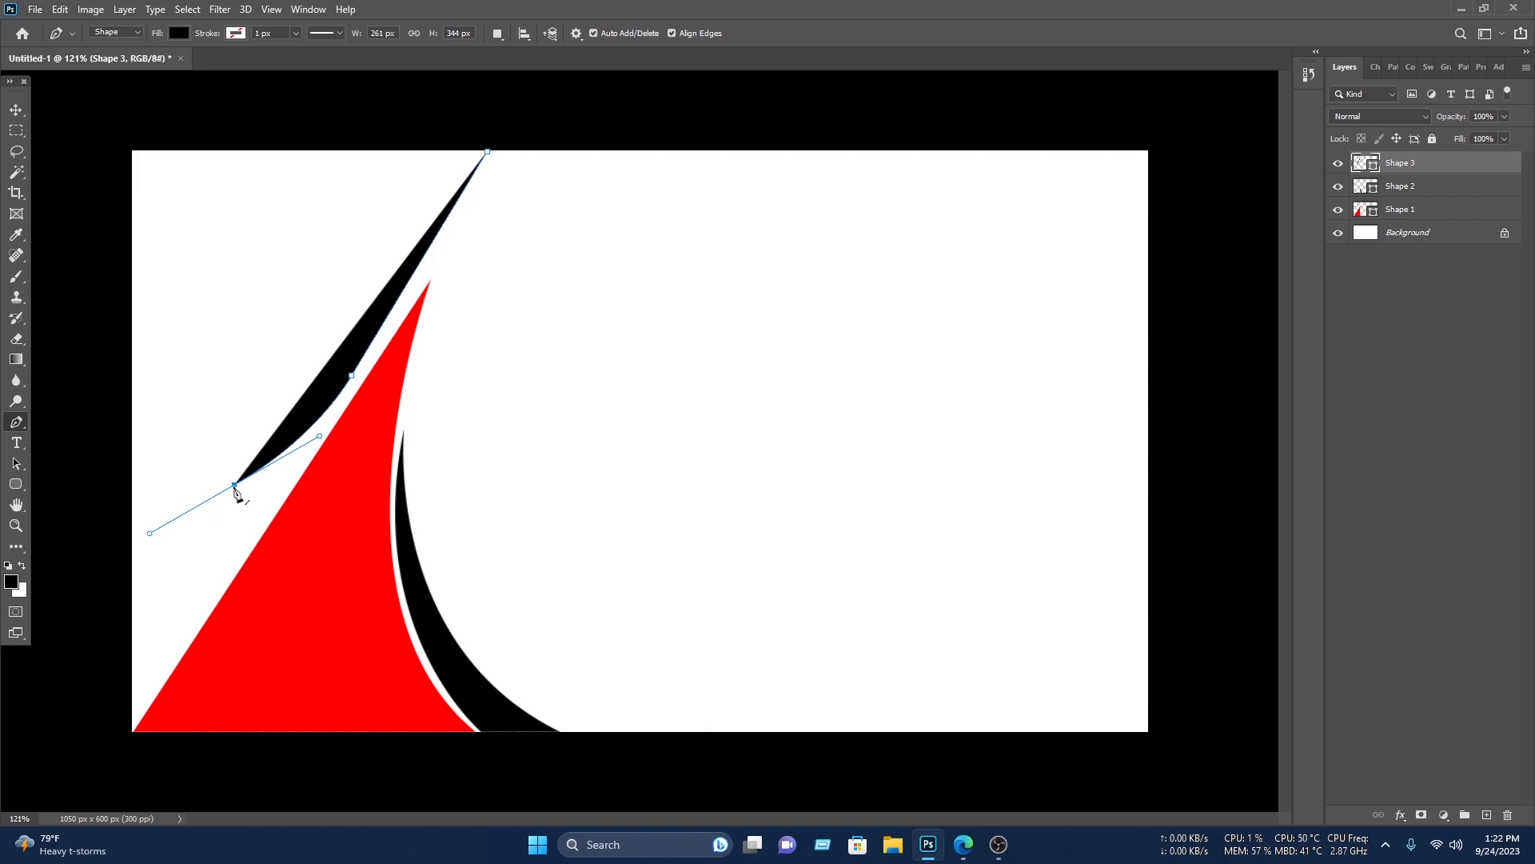
drag(216, 119, 455, 388)
key(ctrl+minus)
click(378, 243)
click(647, 192)
click(547, 264)
click(16, 110)
click(317, 120)
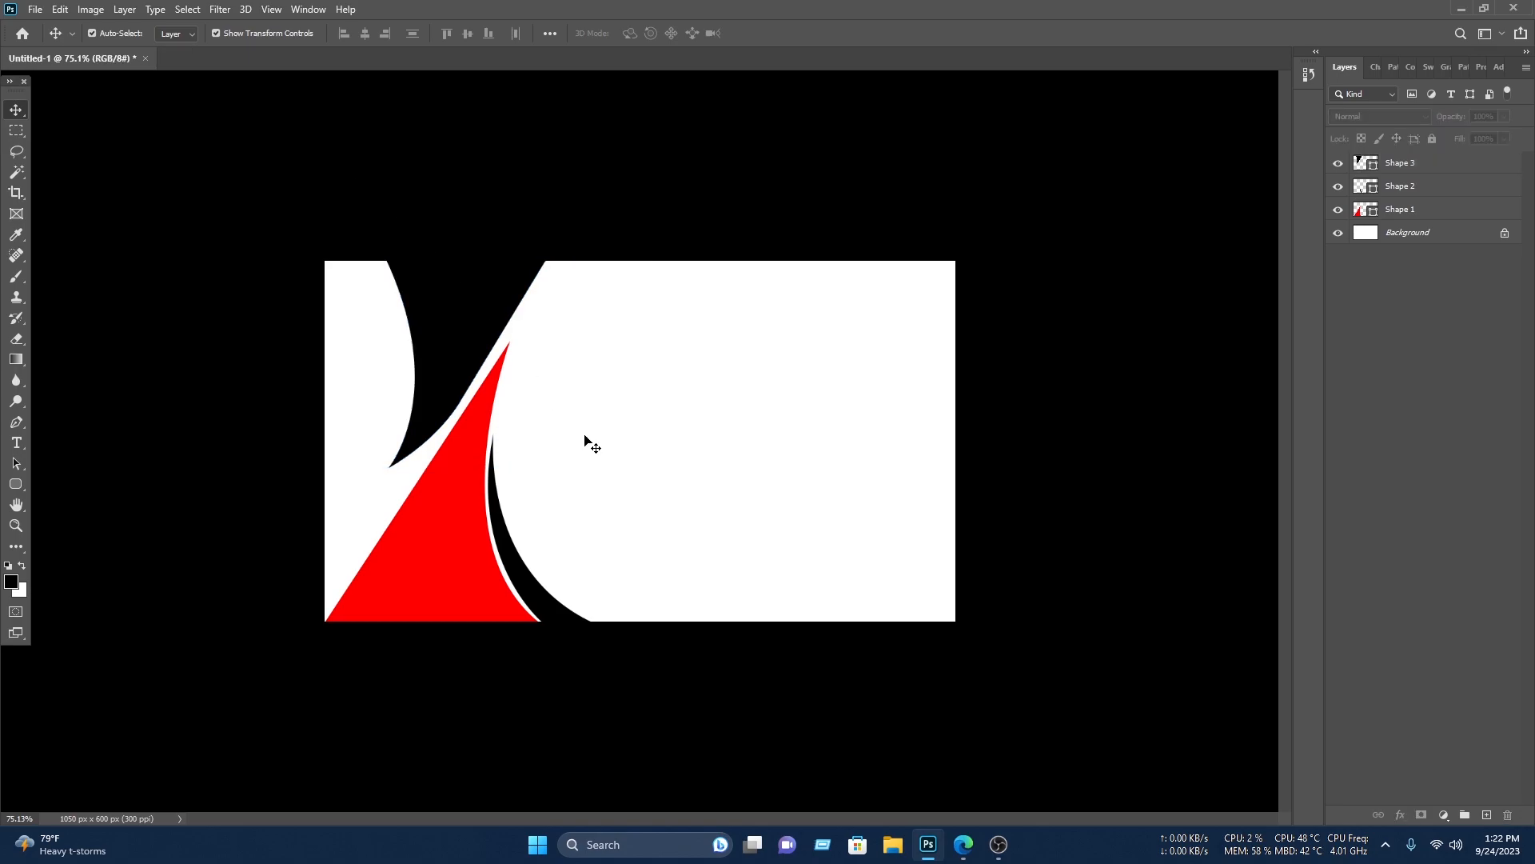
Step: Nudge and slightly transform the upper black shape so its lower edge runs parallel to the red shape with a narrow white gap
click(449, 351)
drag(459, 350, 466, 352)
drag(662, 477, 655, 487)
click(791, 34)
drag(517, 207, 518, 183)
click(791, 34)
drag(706, 297, 706, 304)
click(792, 34)
click(719, 176)
Step: Draw a small black Pen triangle at the canvas's top edge, right of the upper black shape, about 105 × 115 px
scroll(445, 354, up, 5)
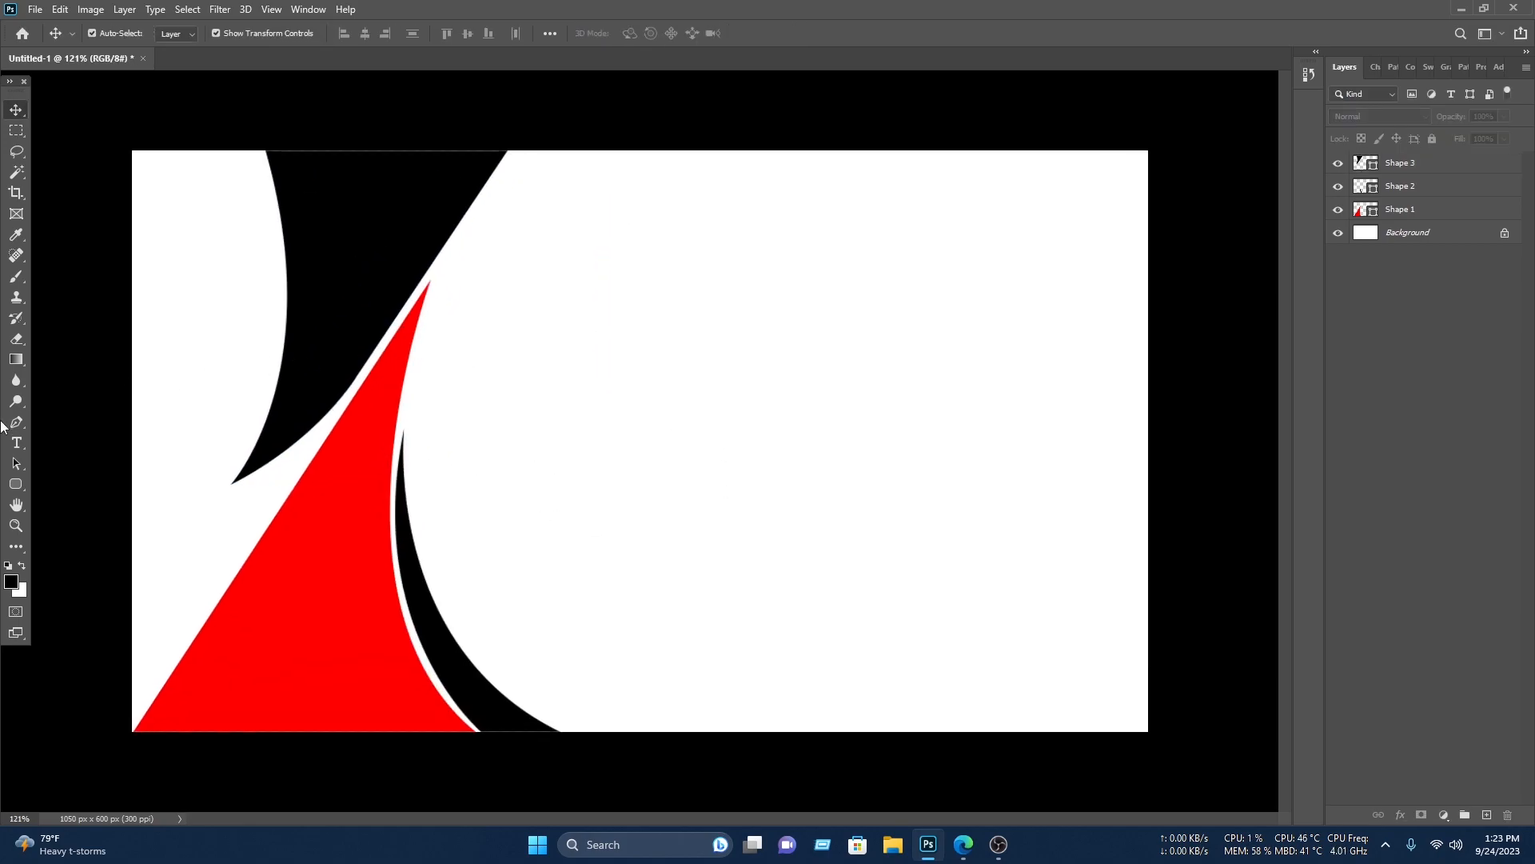
click(16, 421)
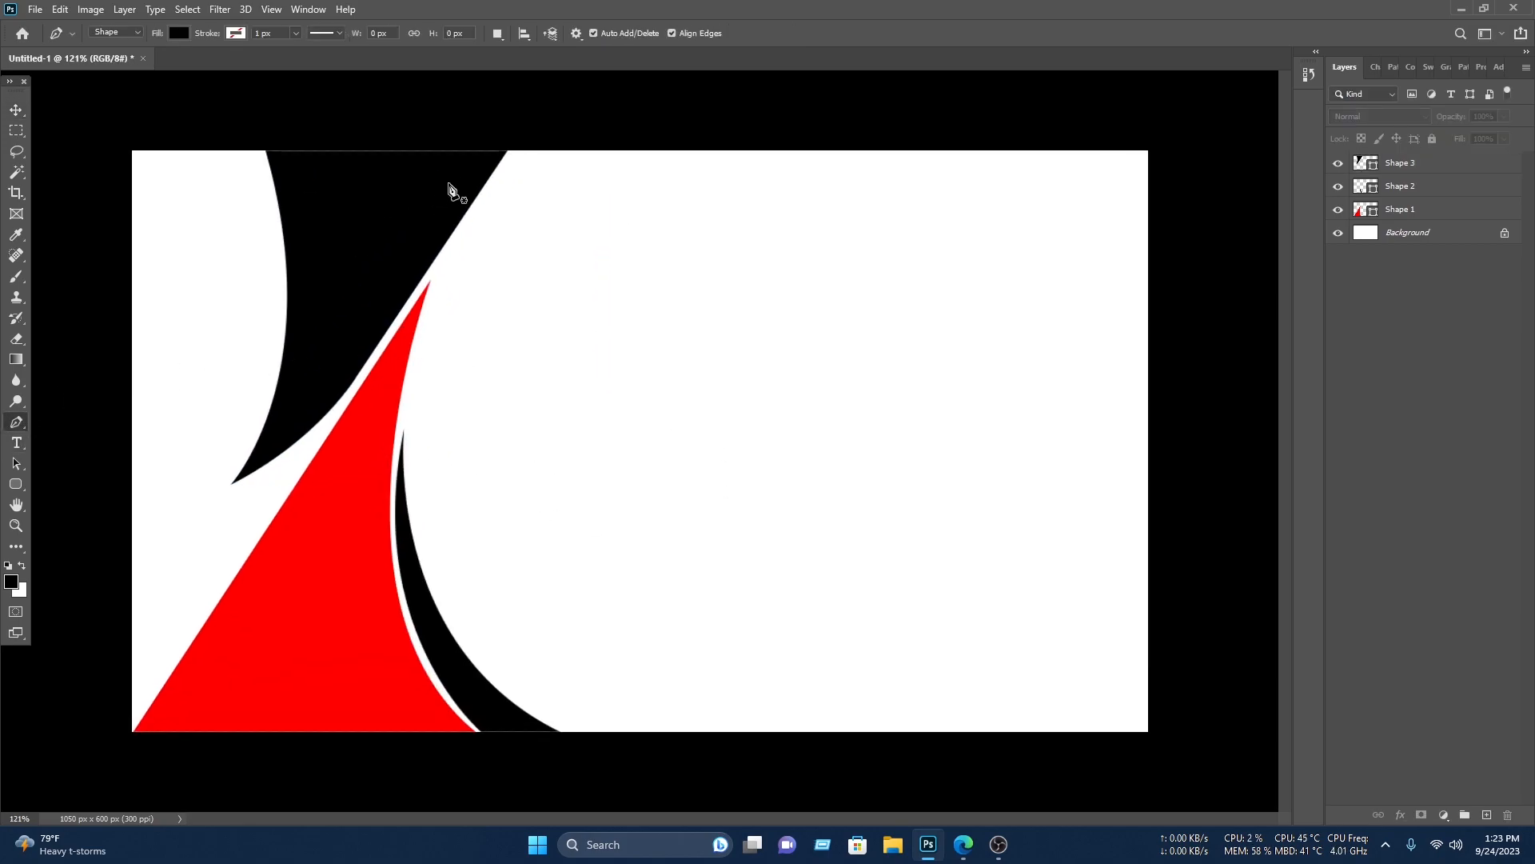
click(514, 151)
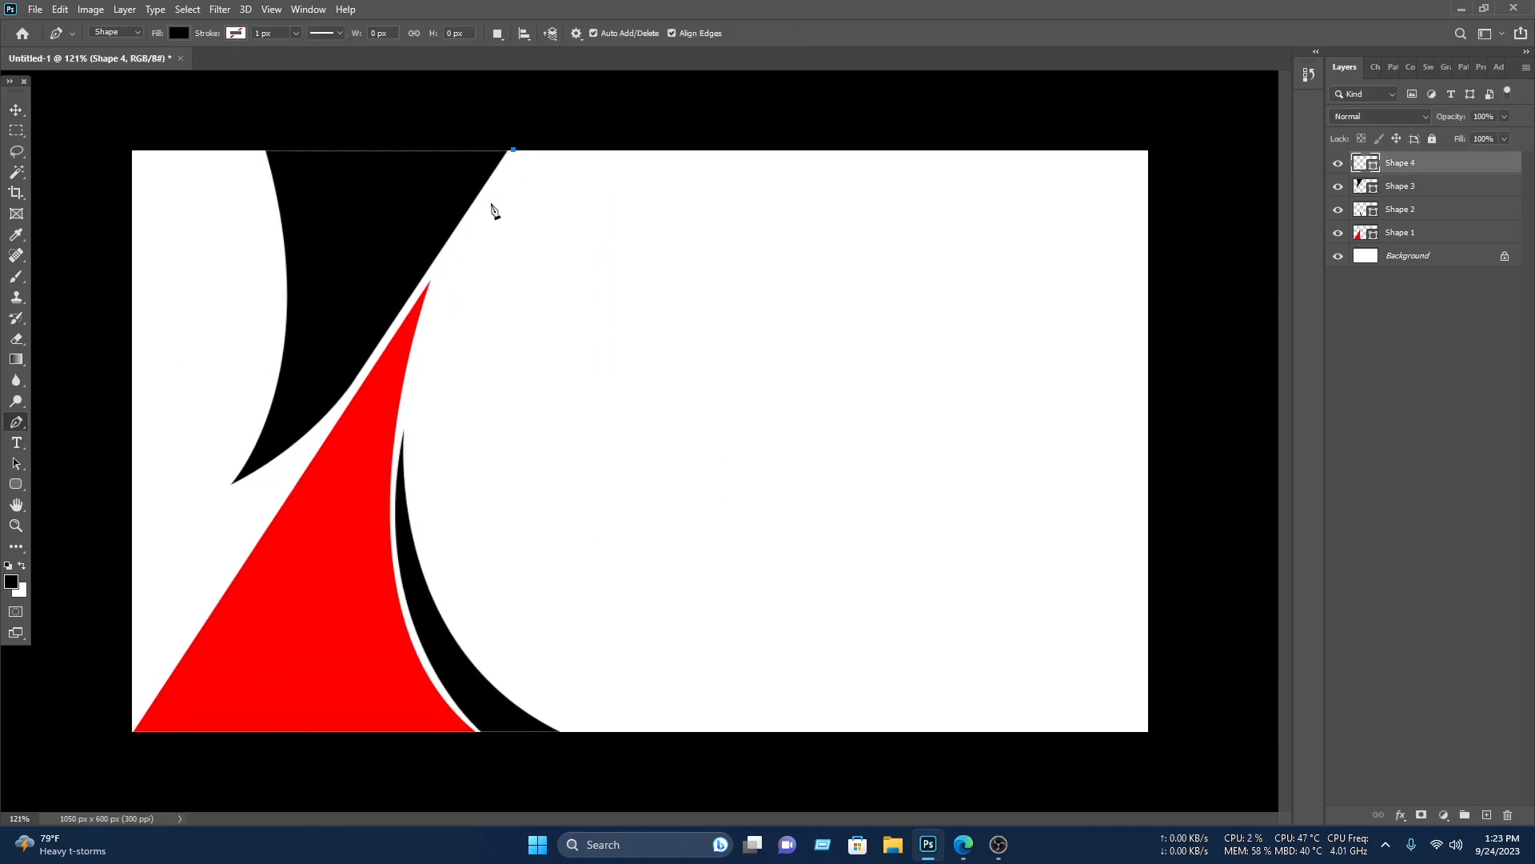
click(441, 262)
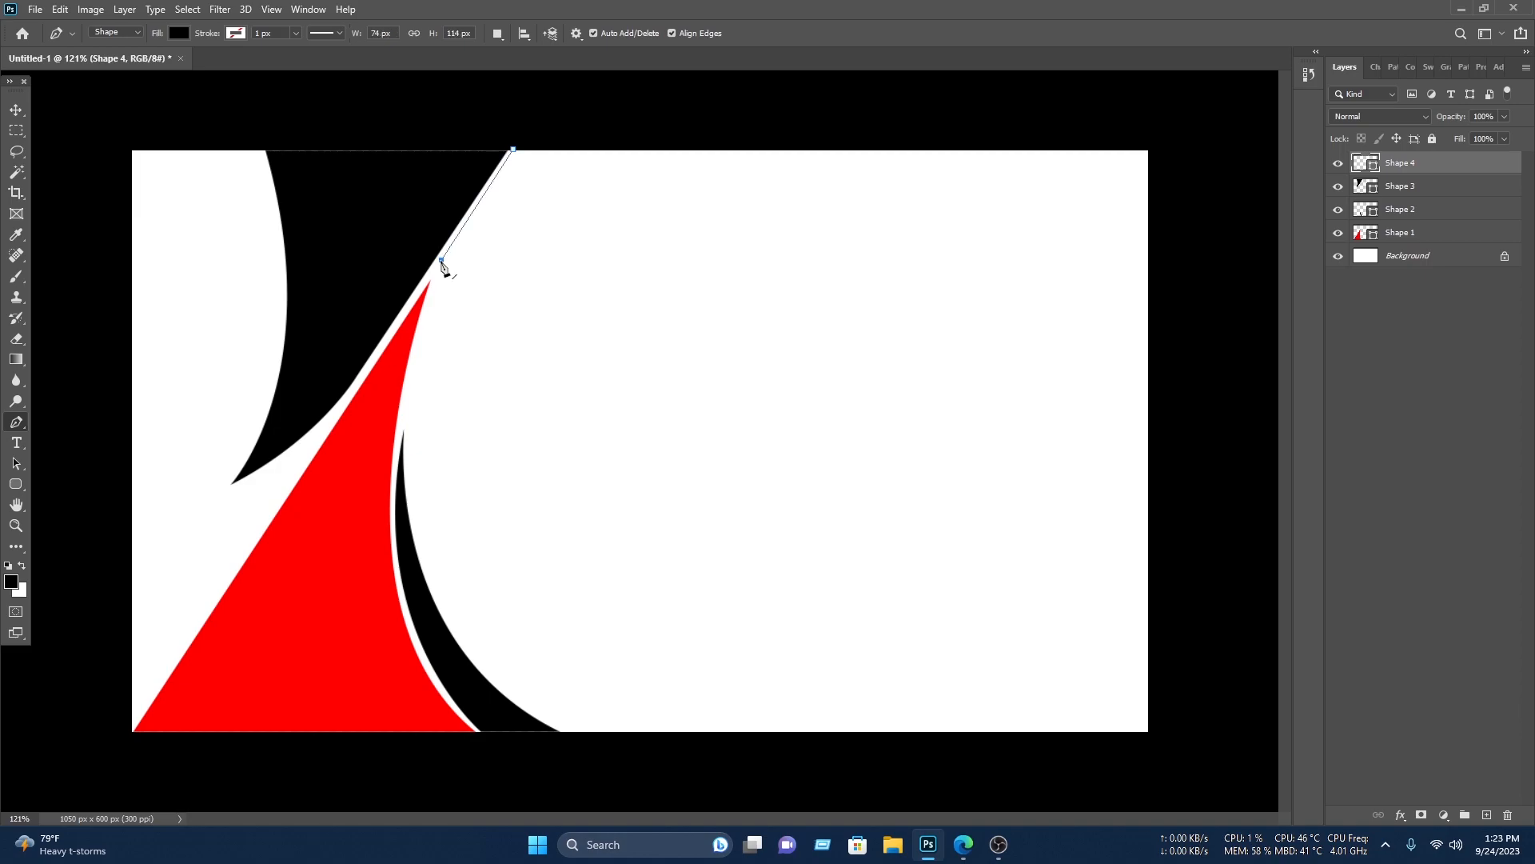
click(543, 149)
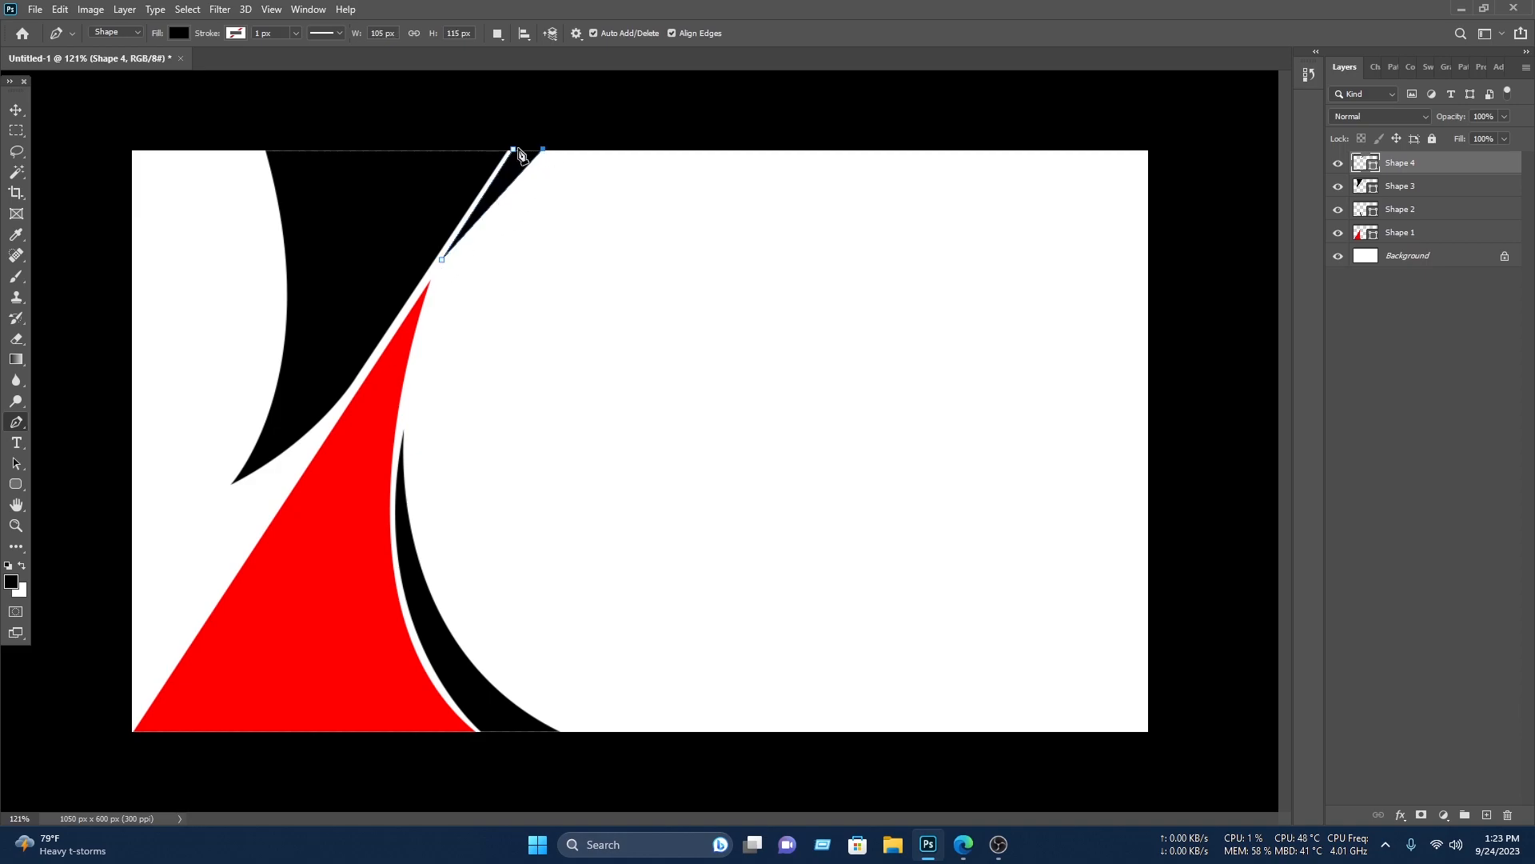
Step: Widen the small black triangle at the top edge to about 111 px and deselect it
click(15, 116)
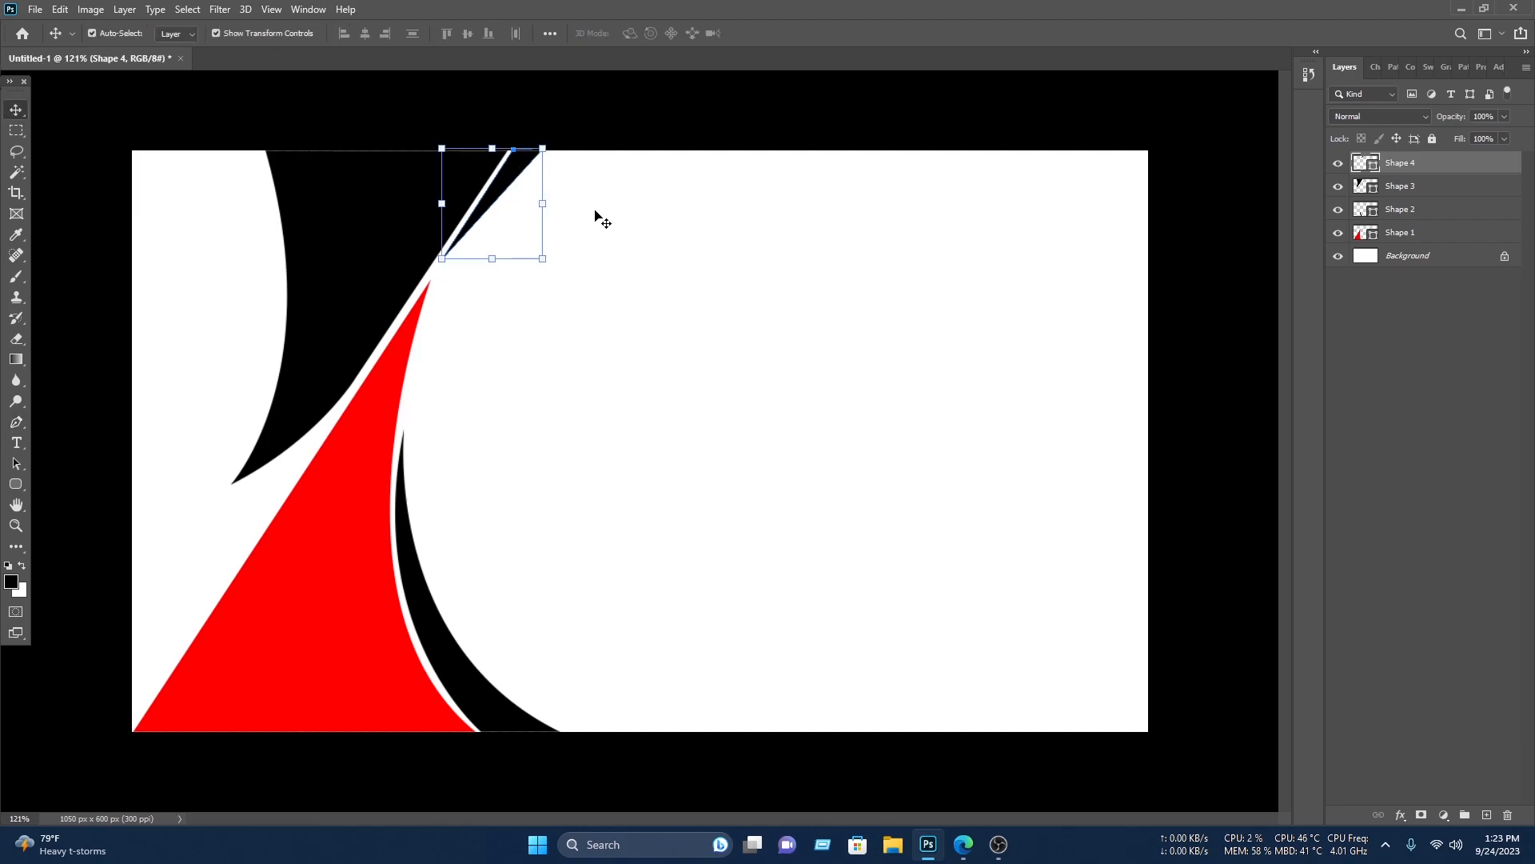
drag(543, 204, 551, 204)
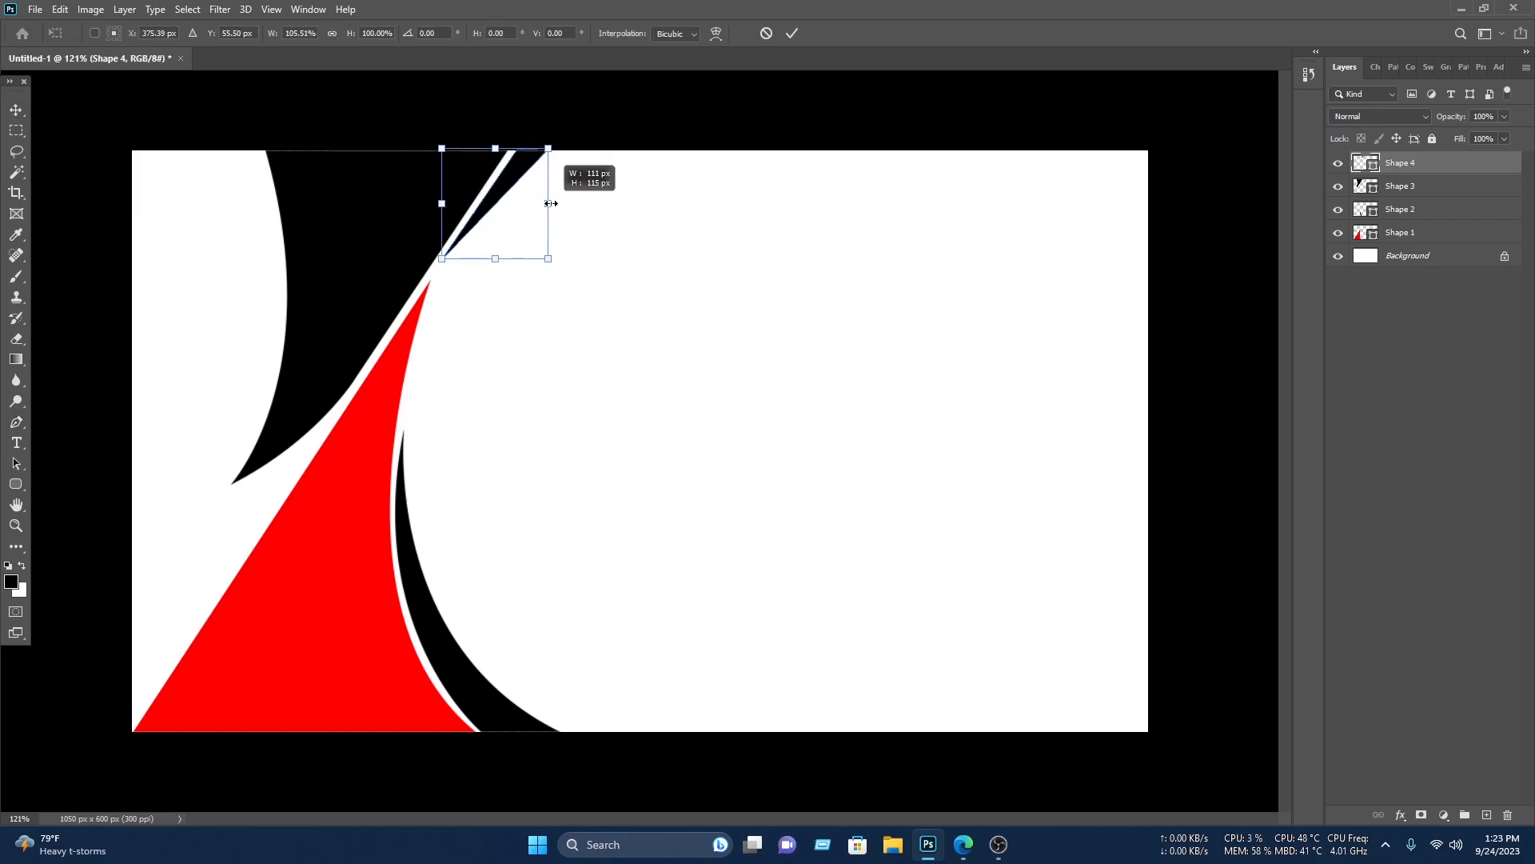
click(792, 33)
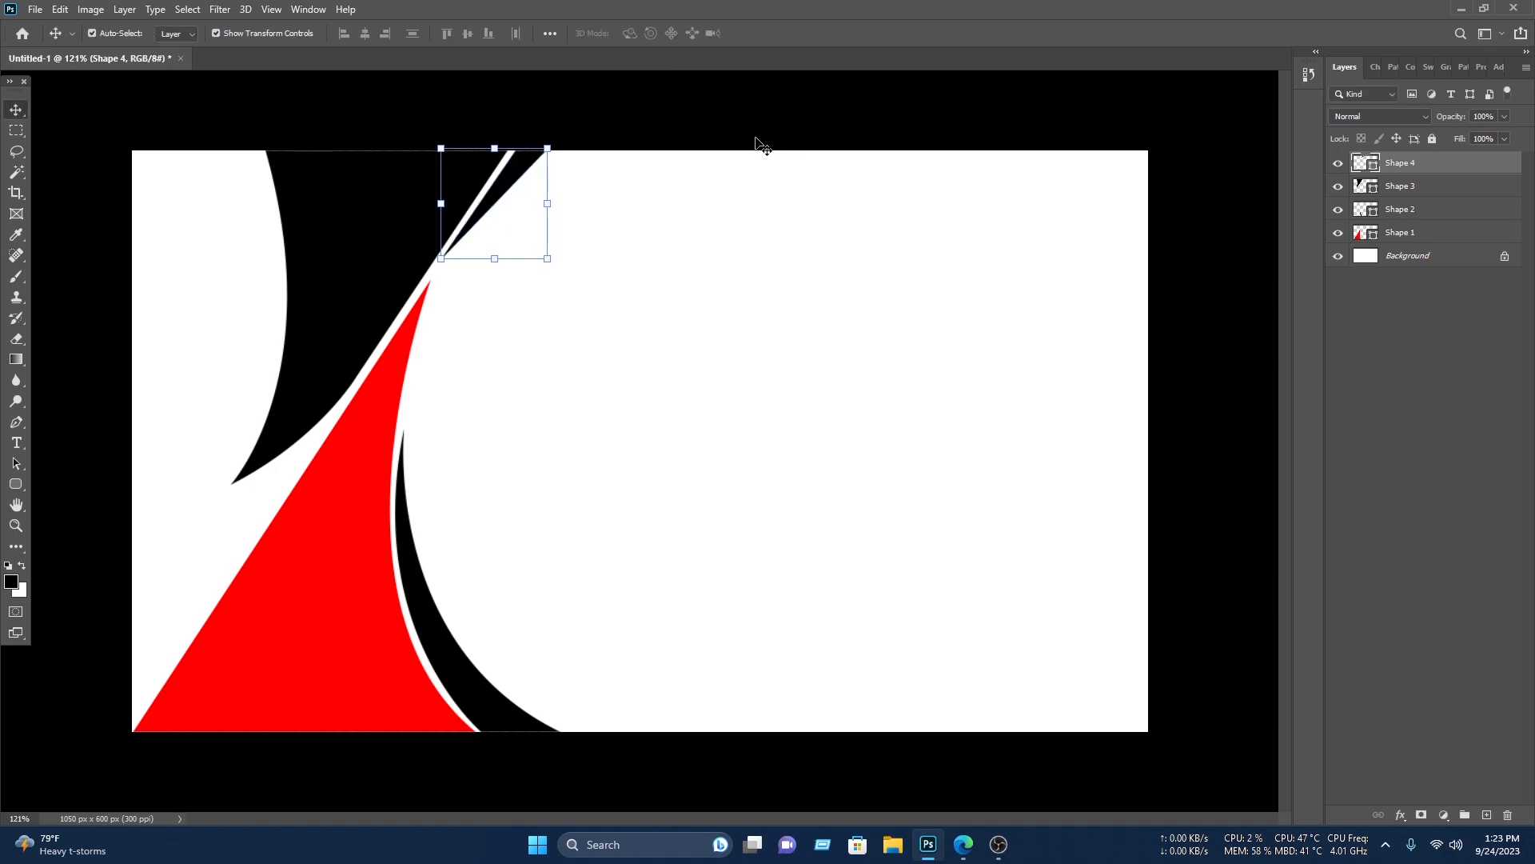
click(758, 264)
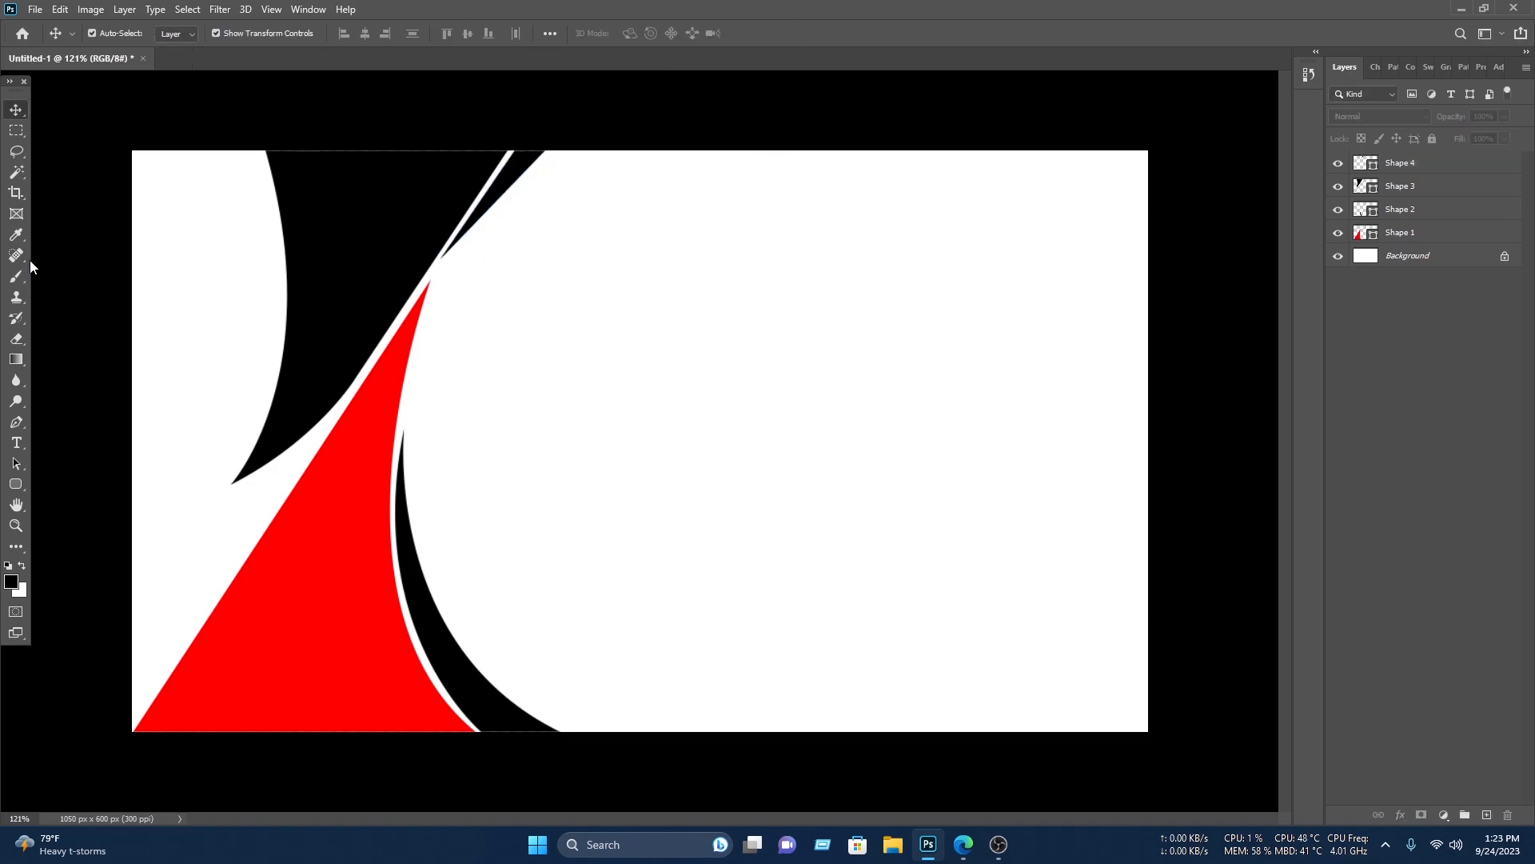
Step: Draw a thin curved black sliver with the Pen tool along the upper black shape's left edge, starting at the canvas's top edge
click(16, 422)
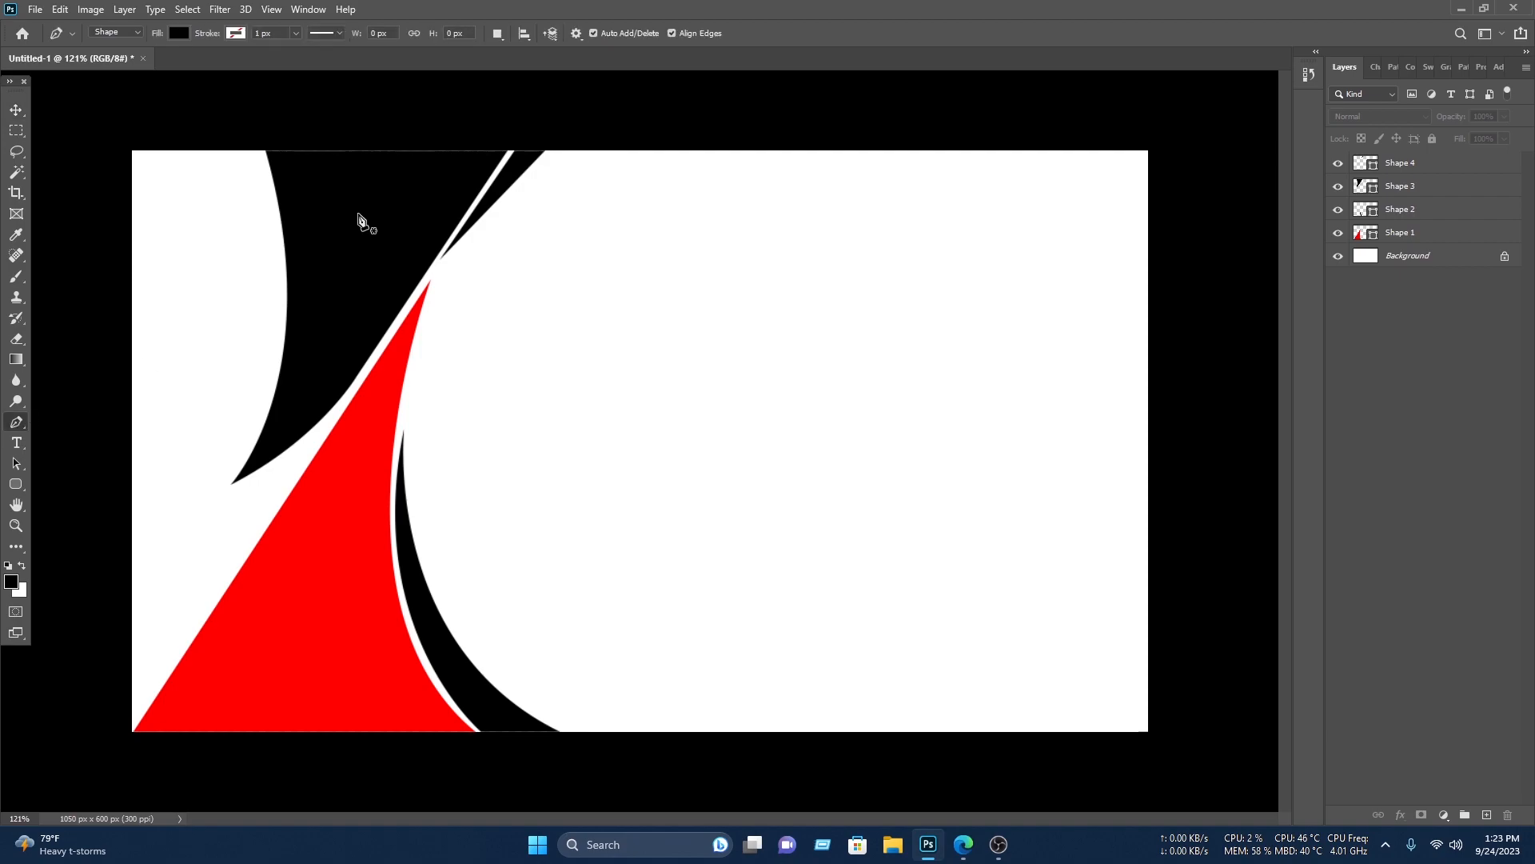
click(263, 150)
drag(283, 277, 269, 375)
click(278, 313)
drag(200, 141, 79, 57)
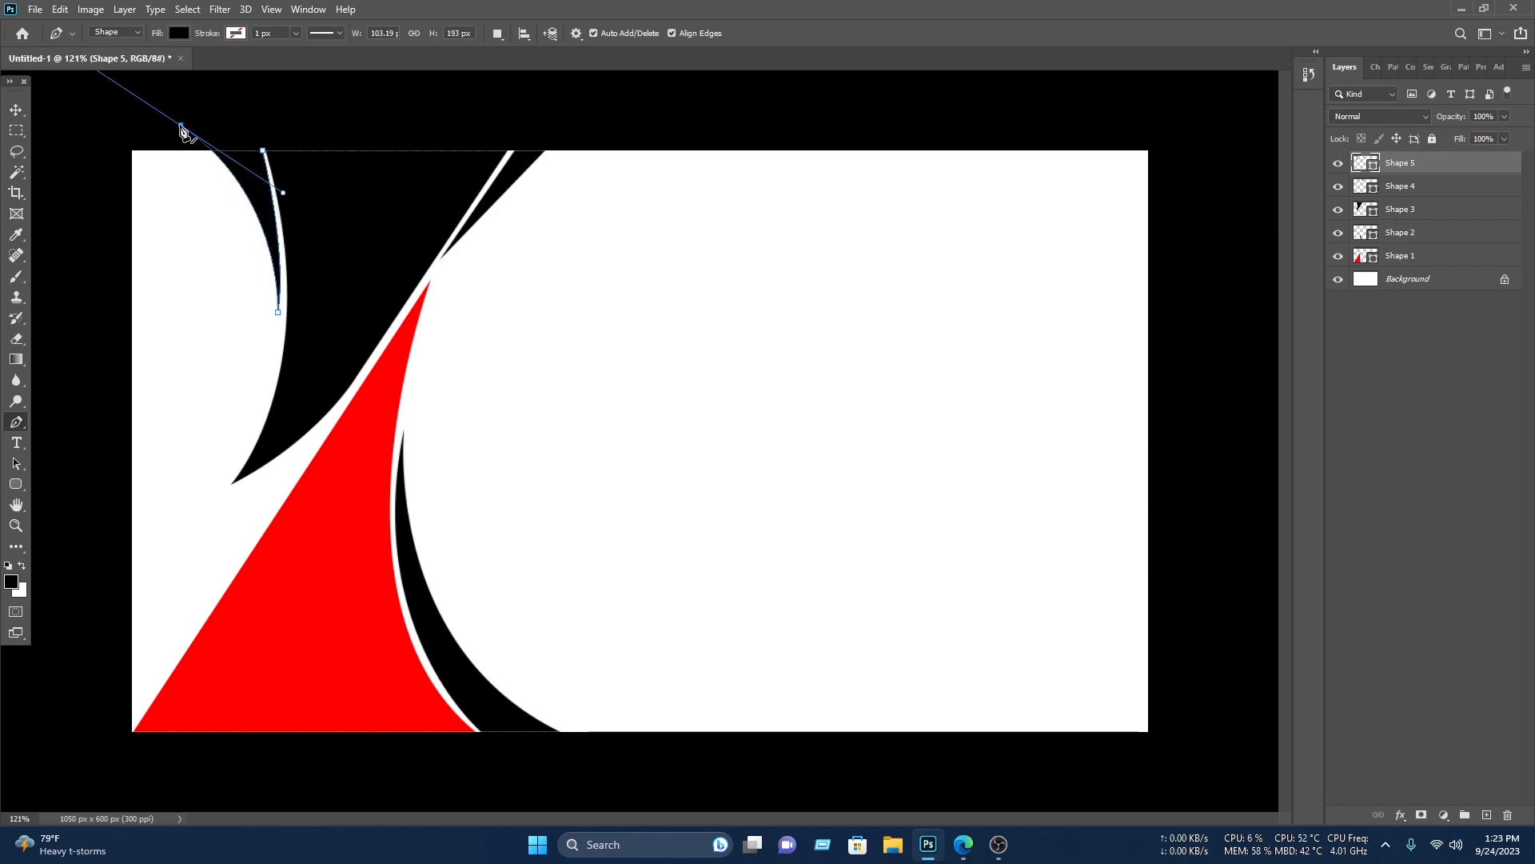
drag(180, 125, 249, 115)
key(v)
click(414, 188)
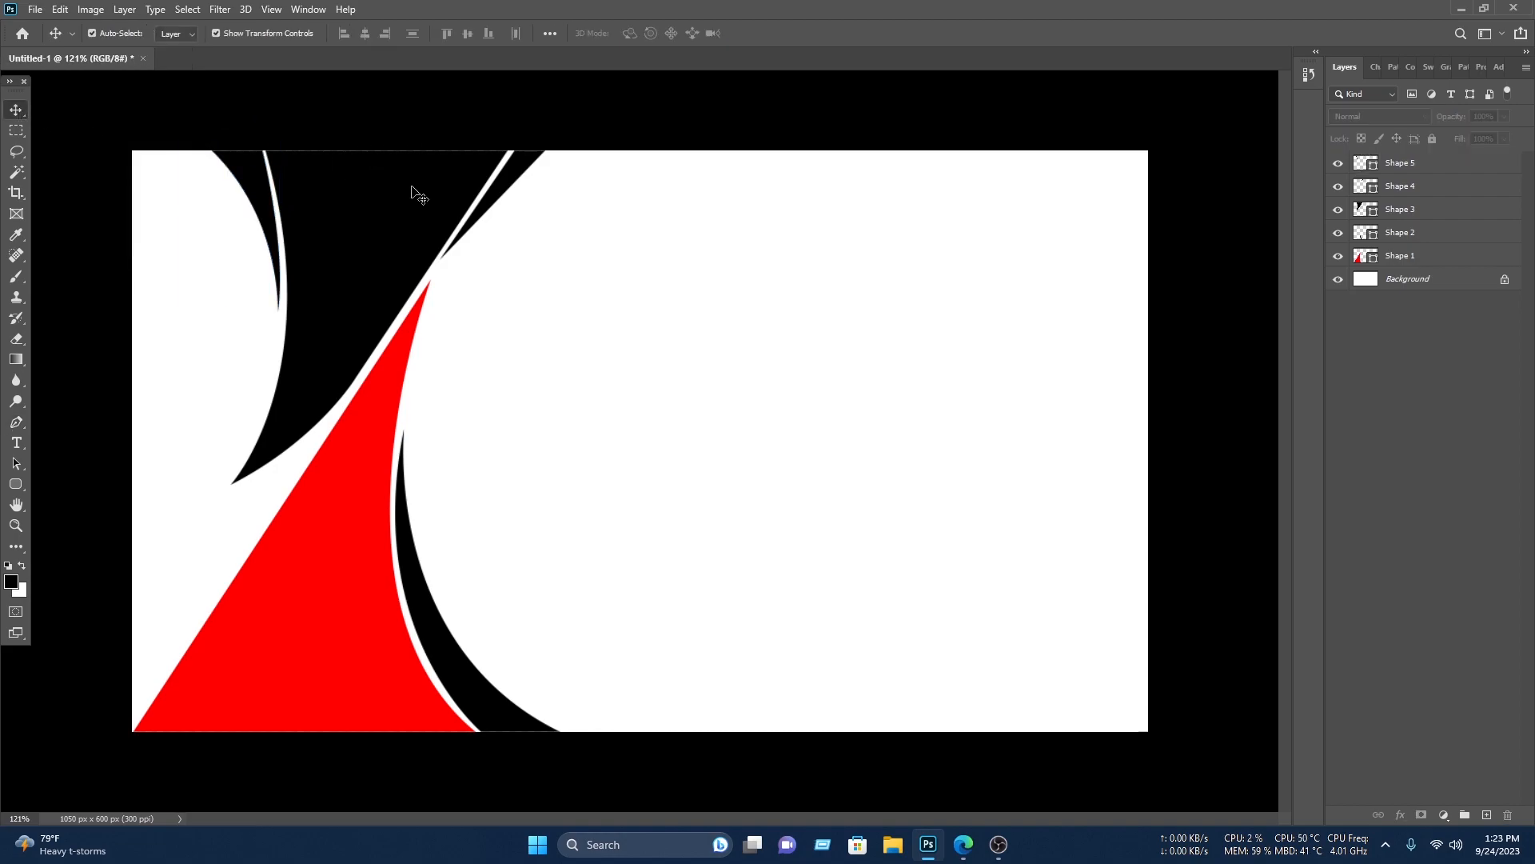
click(850, 229)
Step: Rotate the large upper black shape slightly clockwise and shift it a little to the right
click(405, 179)
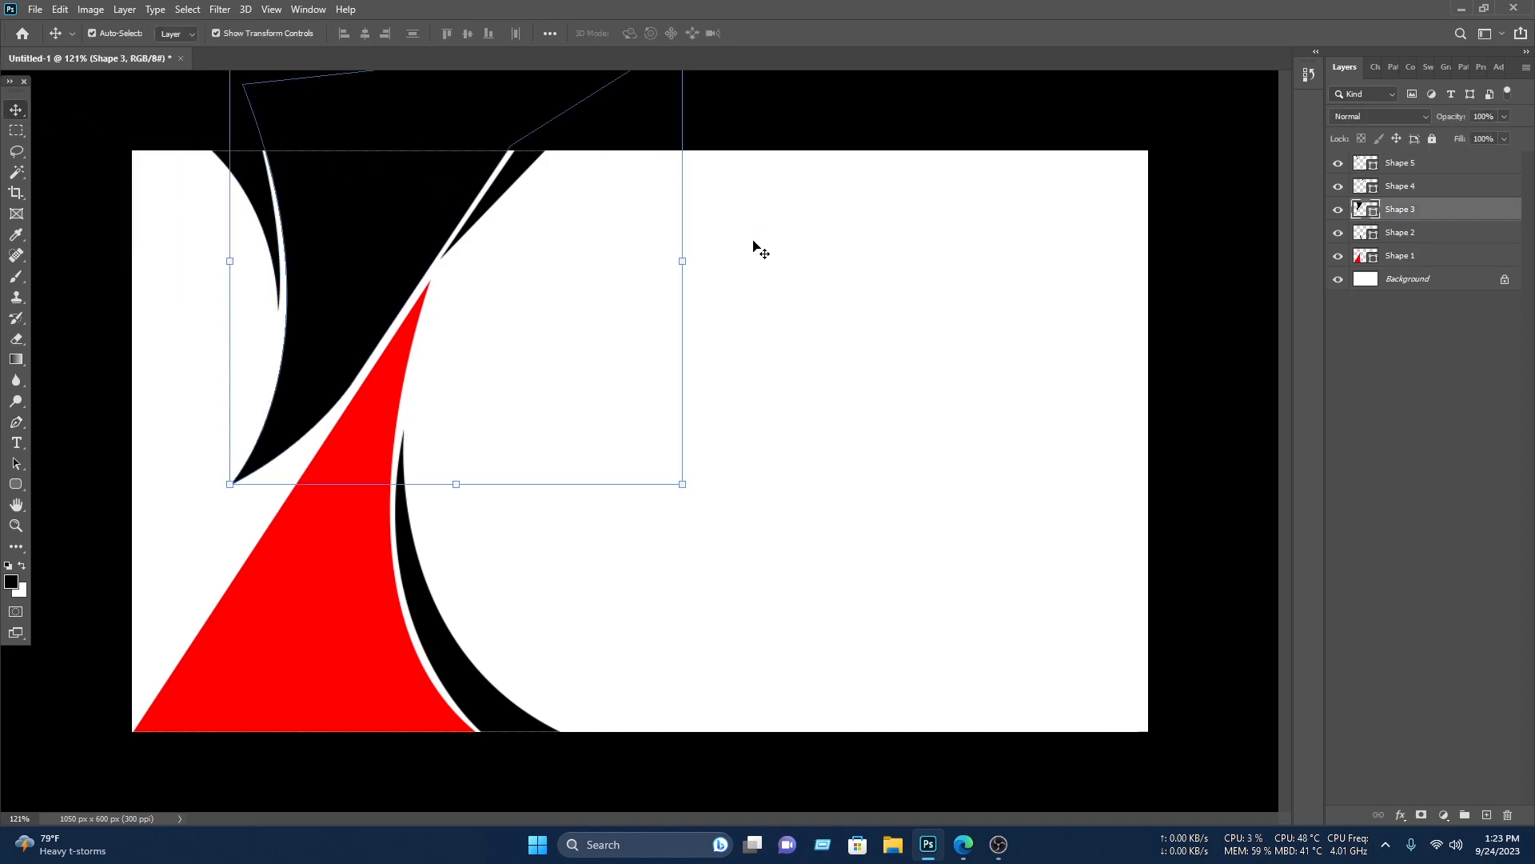
drag(701, 260, 701, 275)
drag(423, 226, 427, 224)
key(Return)
Step: Shift the small top triangle slightly right and rotate it about 1.32° to follow the large black shape's edge
drag(509, 174, 520, 174)
drag(564, 192, 531, 182)
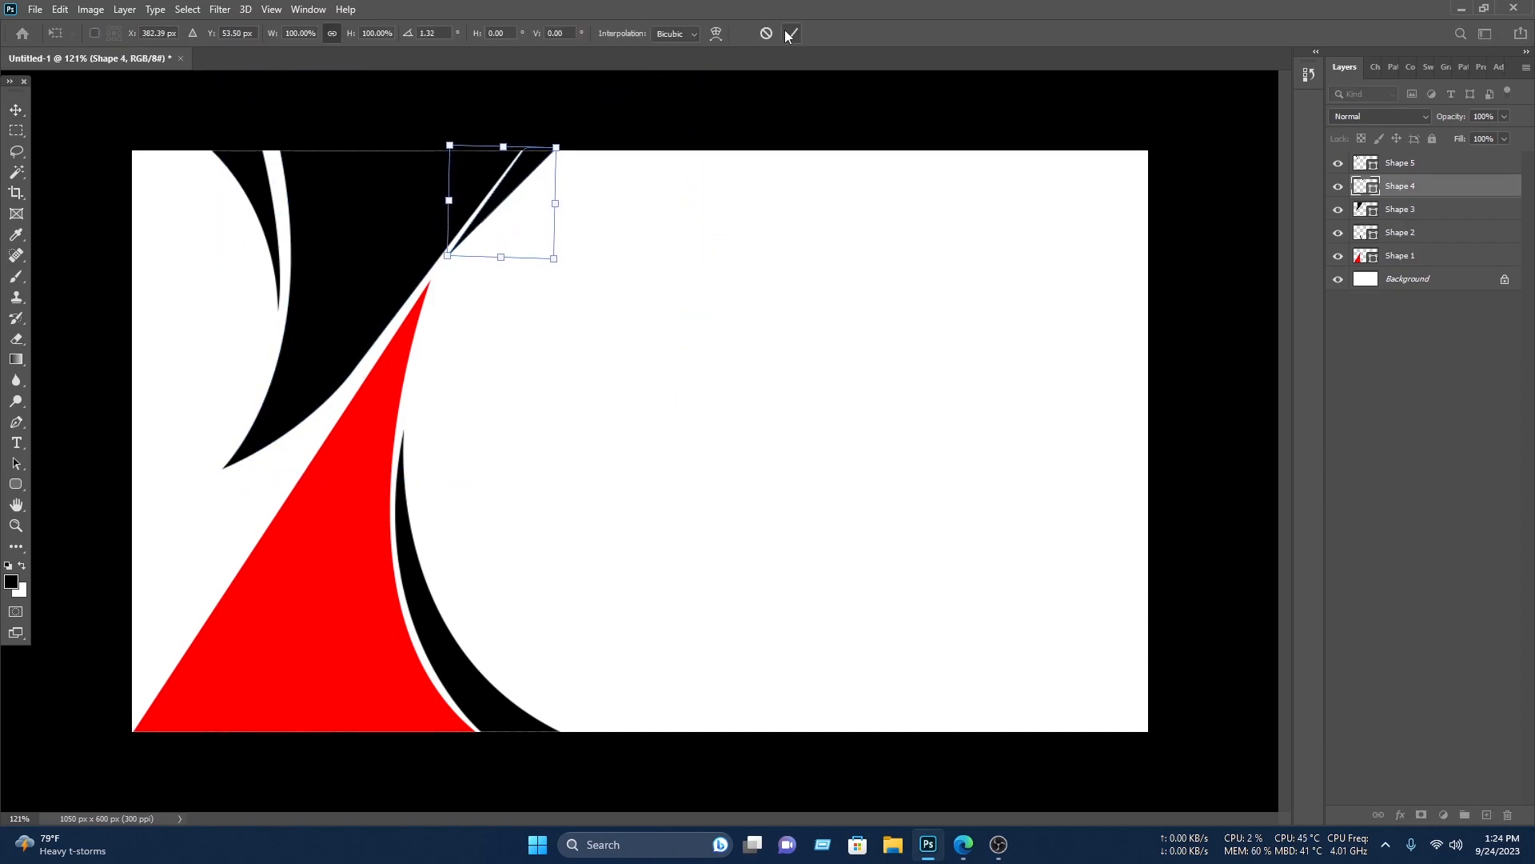
click(792, 33)
Step: Move and slightly rotate the thin left sliver so it follows the large black shape's left edge with a narrow white gap
click(267, 196)
drag(297, 206, 299, 216)
drag(273, 214, 279, 224)
drag(309, 235, 302, 206)
click(792, 33)
key(ctrl+z)
drag(272, 210, 277, 214)
click(792, 34)
click(765, 279)
Step: Recolor the large upper black shape bright green and deselect it
click(424, 227)
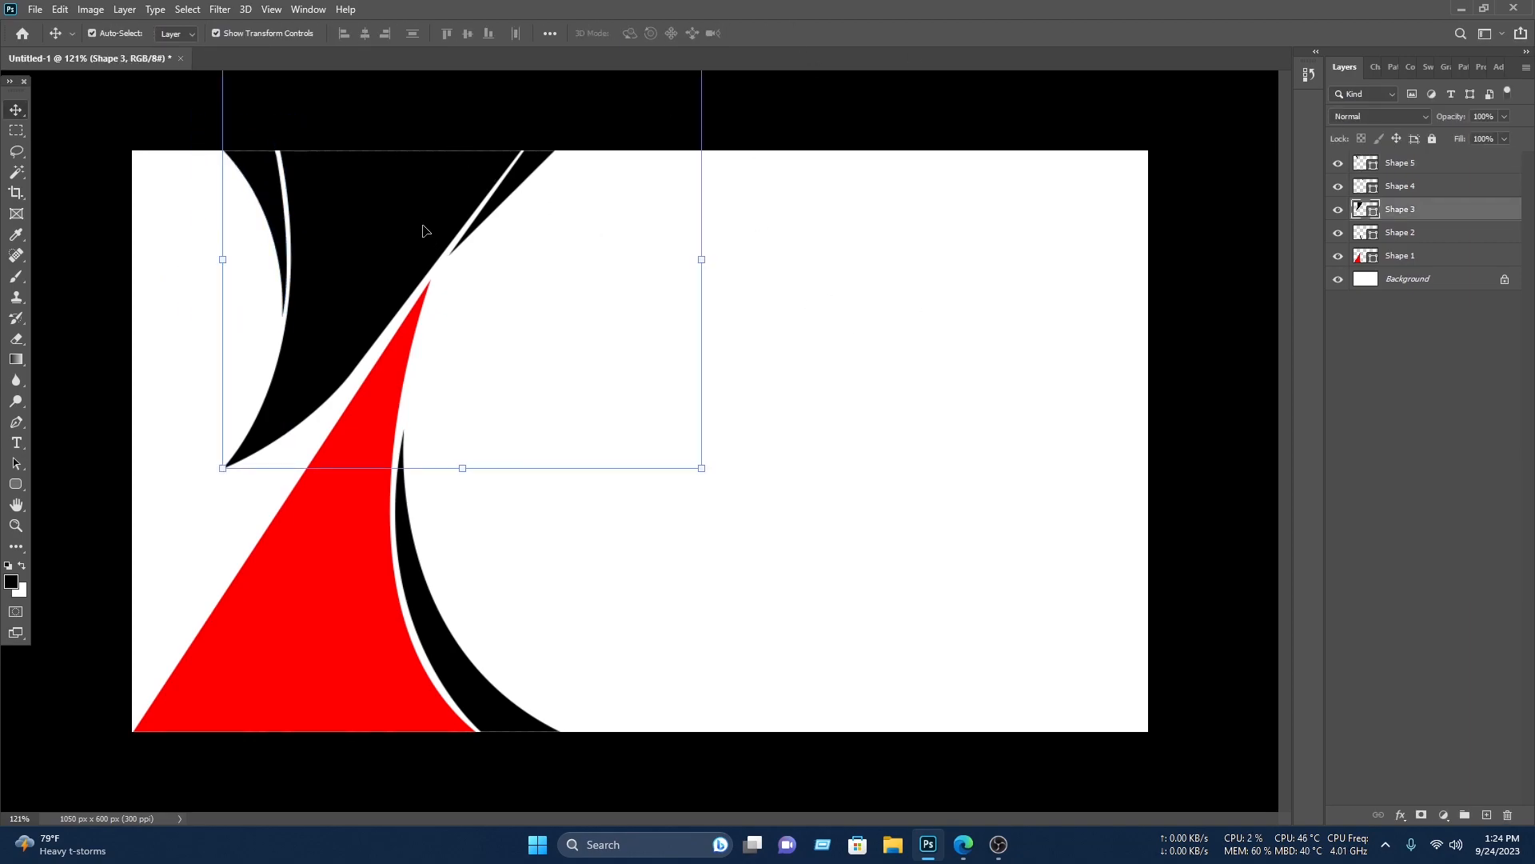
double_click(1359, 210)
click(1103, 328)
drag(1006, 233, 1506, 12)
click(1238, 185)
key(v)
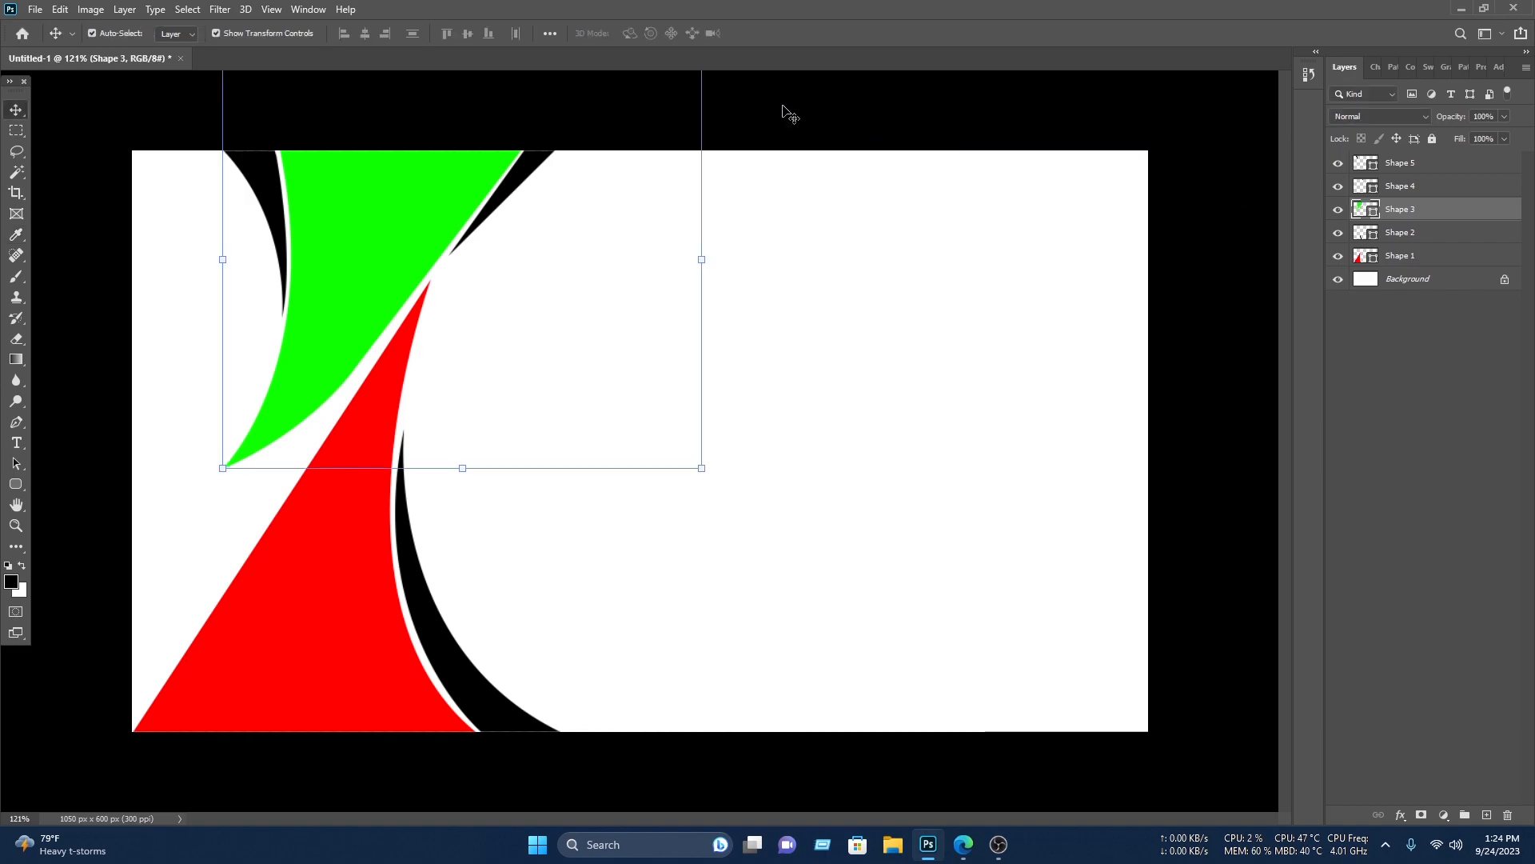
click(781, 110)
Step: Recolor the small triangle right of the green shape a bright blue with hue 229°, and deselect it
click(528, 172)
click(1366, 168)
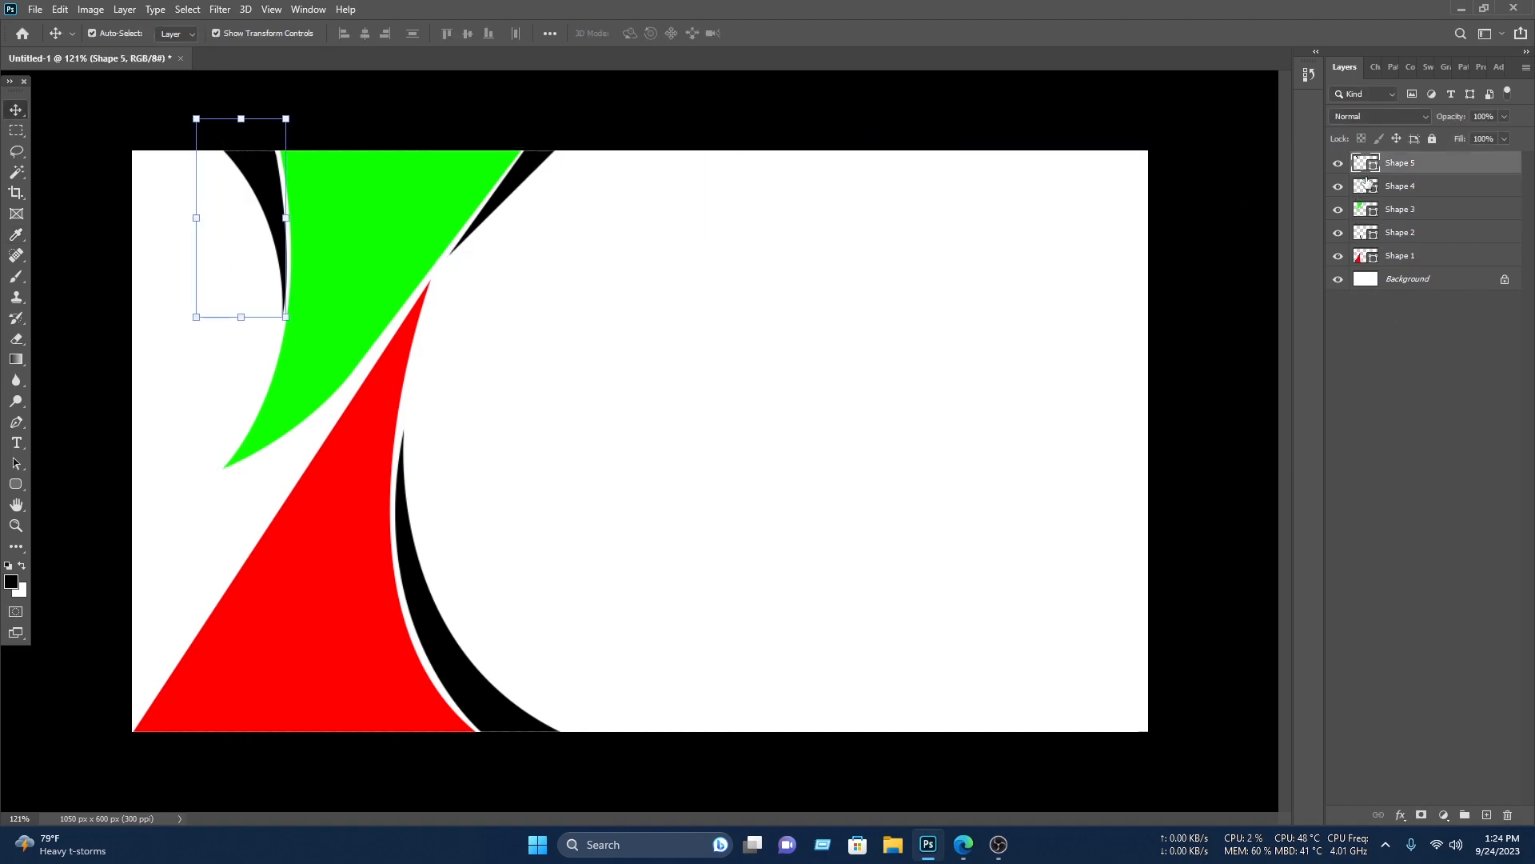
double_click(1359, 187)
click(1097, 264)
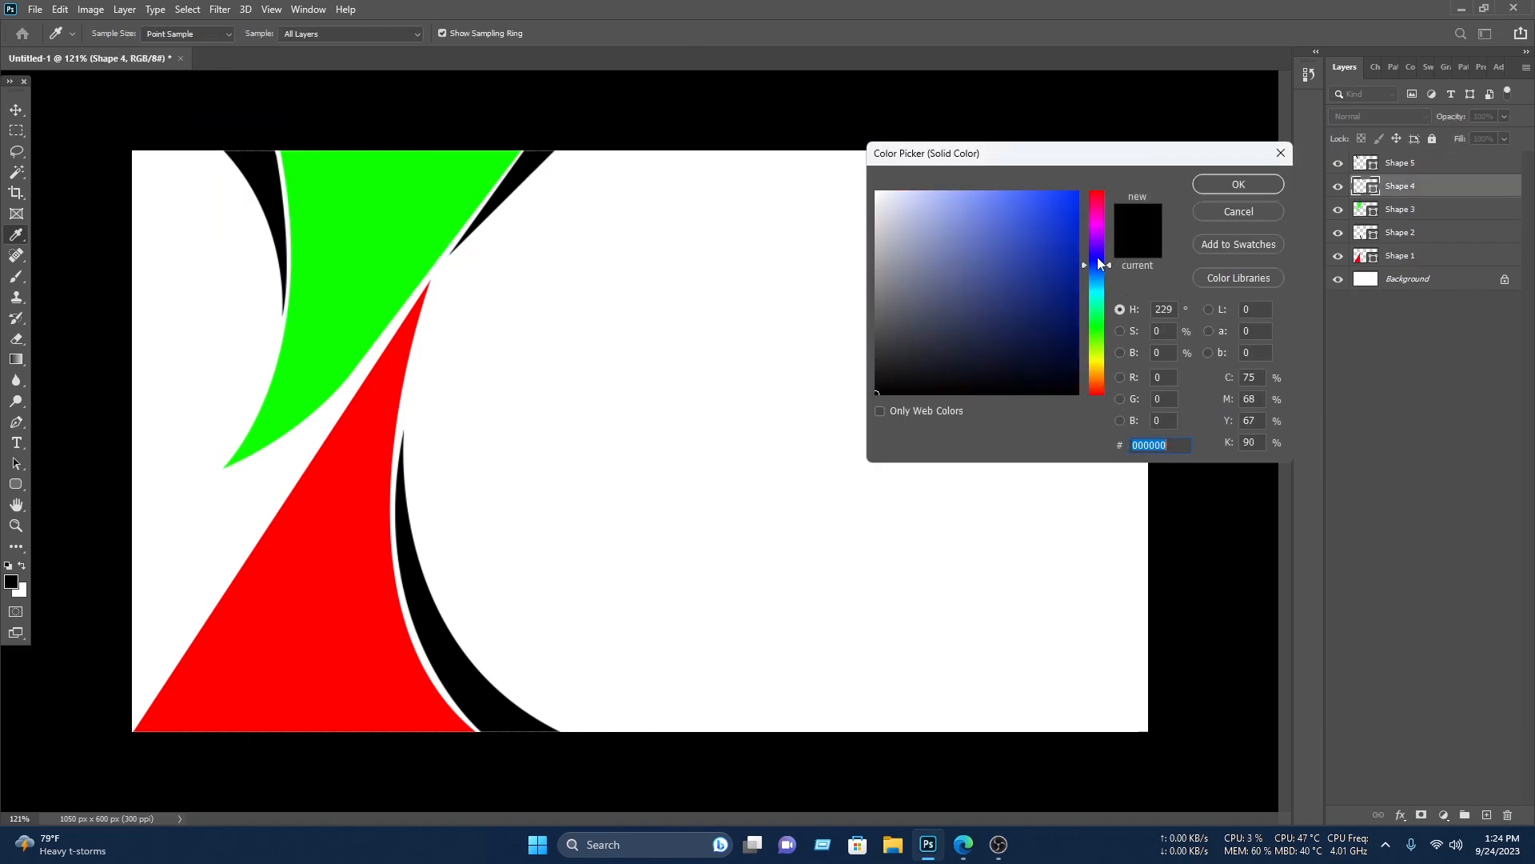
drag(1037, 207, 1483, 118)
click(1226, 184)
key(v)
click(935, 164)
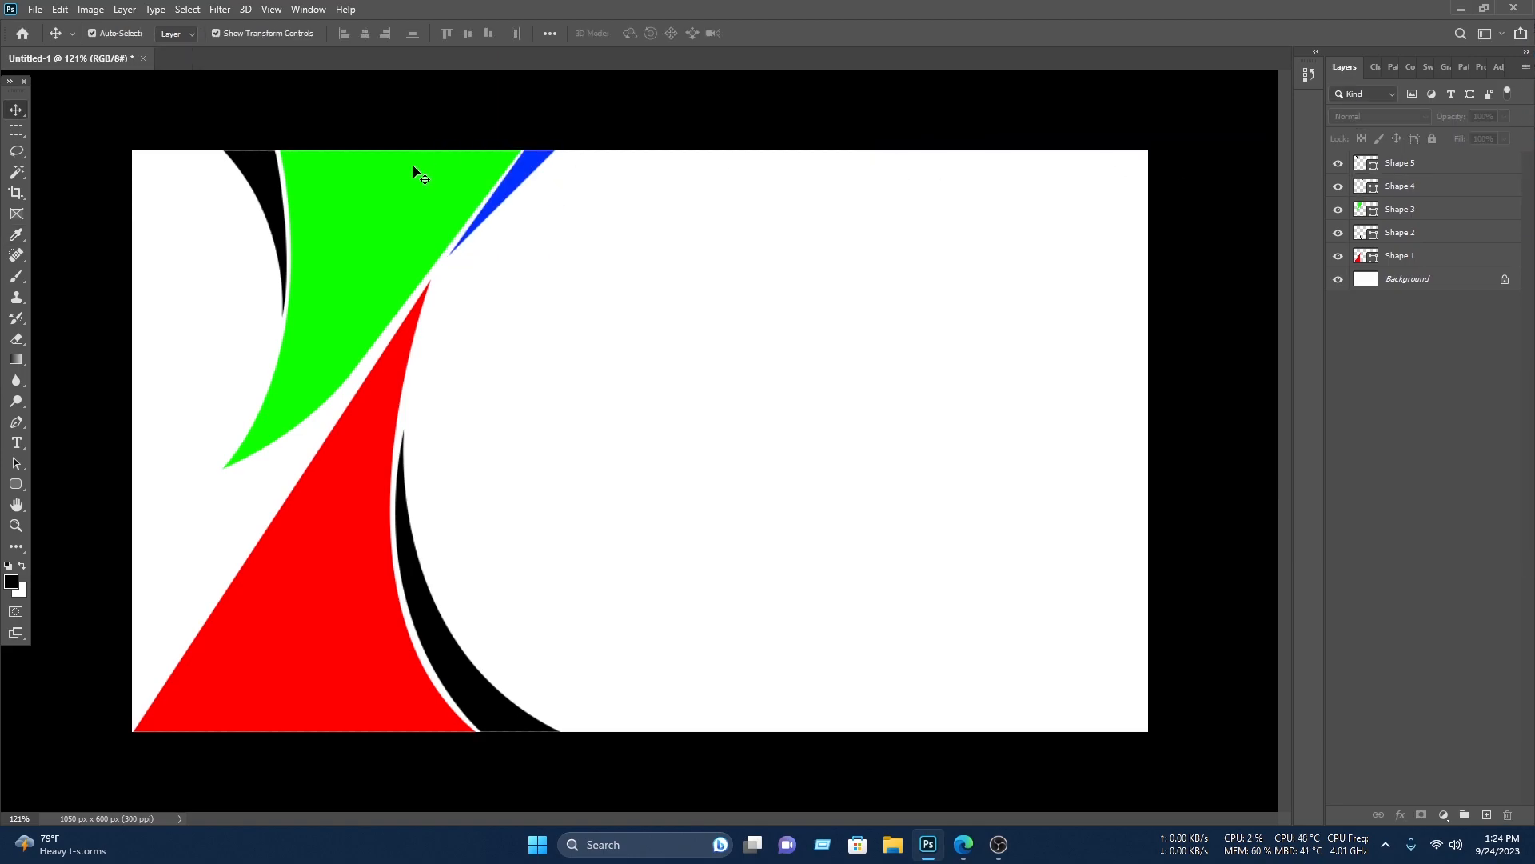
Step: Recolor the thin black sliver left of the green shape pure blue (0000ff) and deselect it
click(1360, 167)
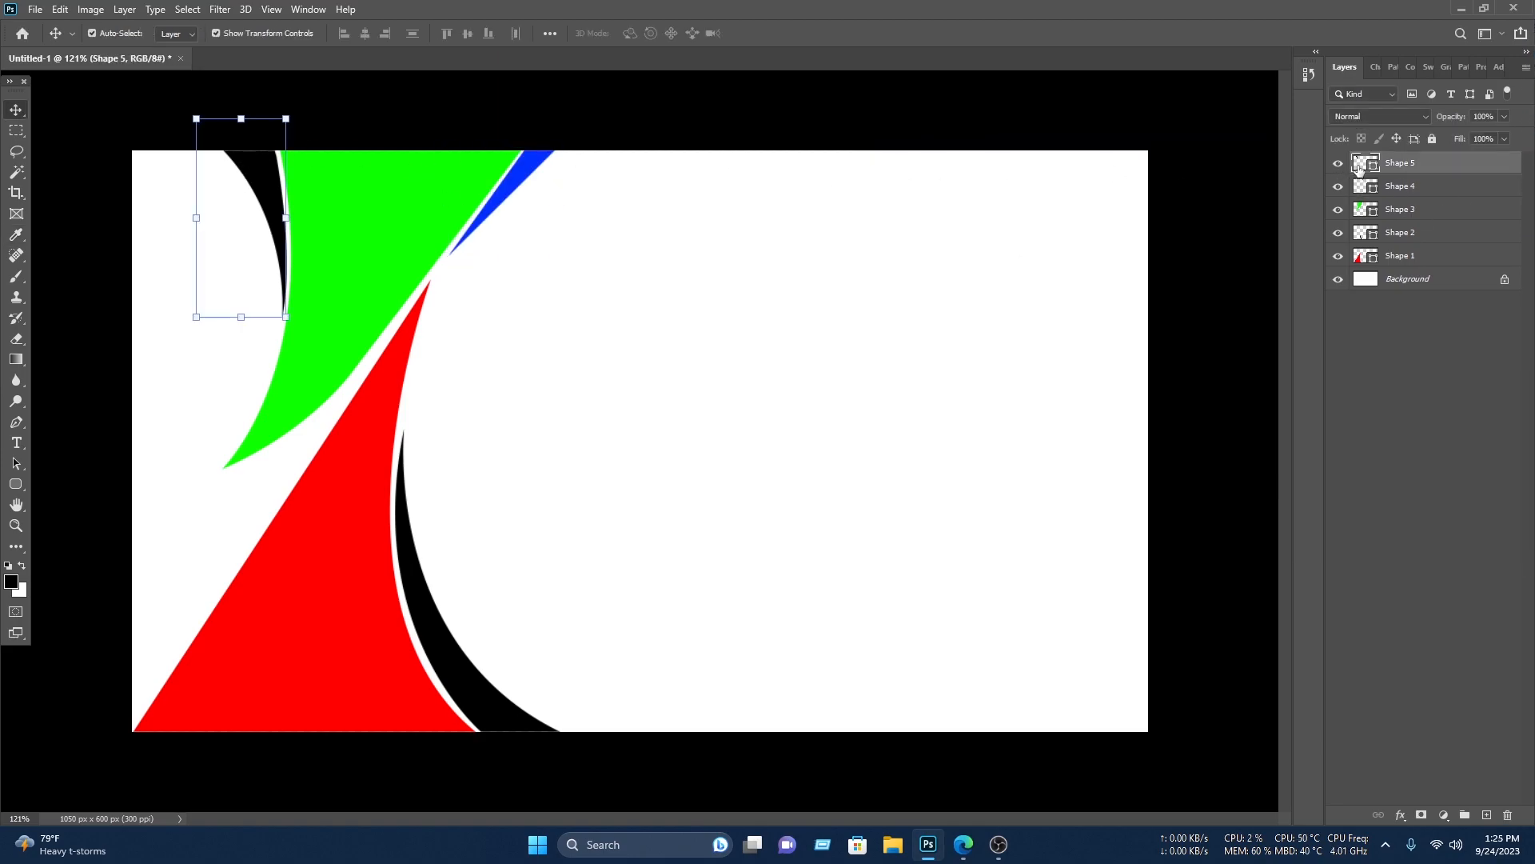
double_click(1358, 168)
click(1097, 259)
drag(1063, 210, 1305, 170)
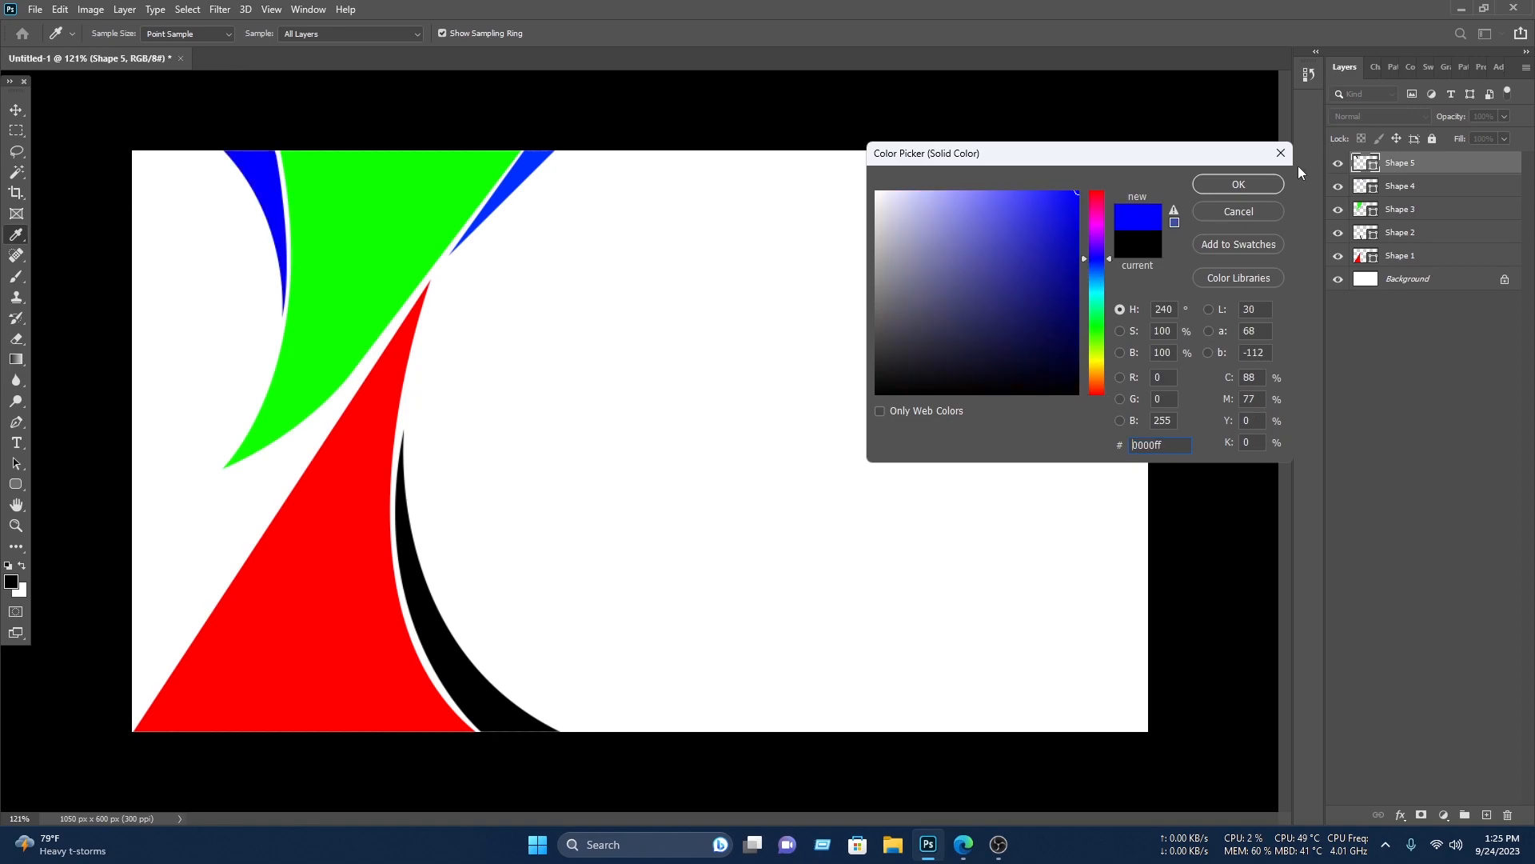
click(1238, 184)
click(1256, 152)
Step: Recolor the black curved sliver beside the red shape with the blue sampled from the small top triangle, and deselect it
click(524, 692)
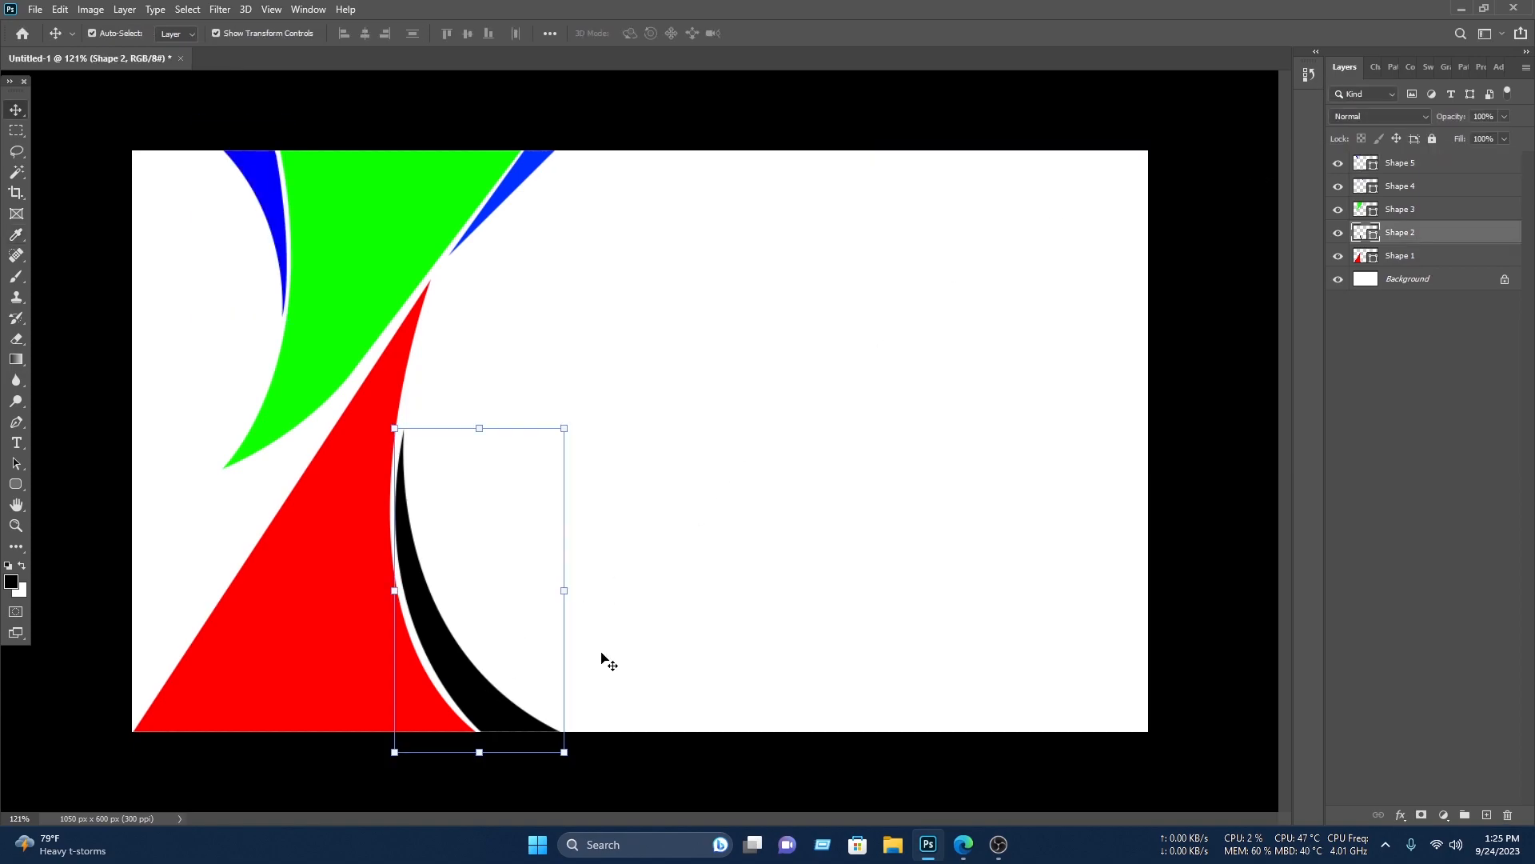
double_click(1358, 233)
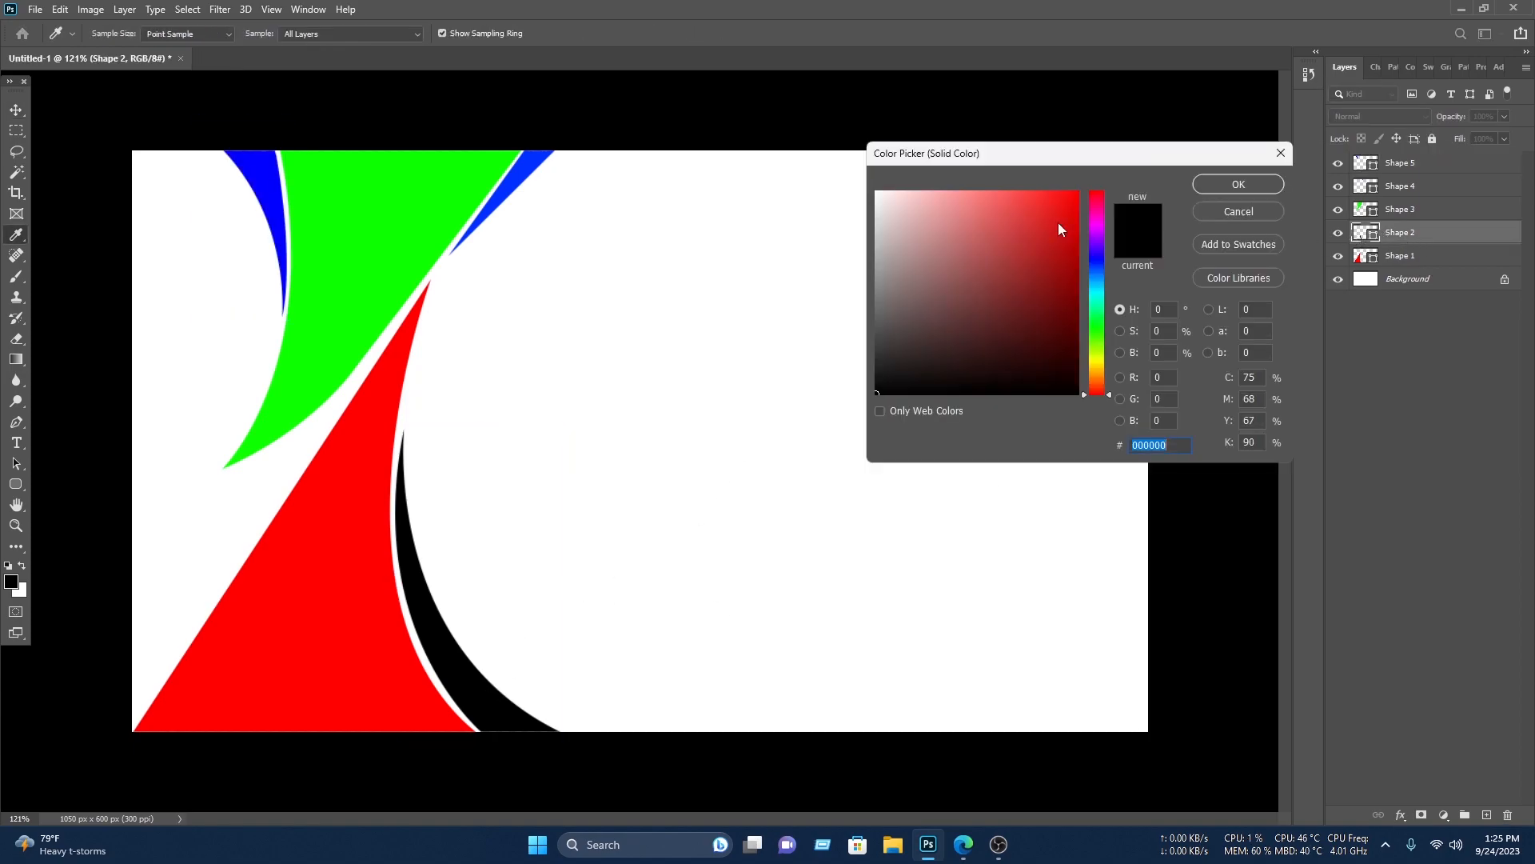
click(533, 164)
click(1238, 184)
click(952, 234)
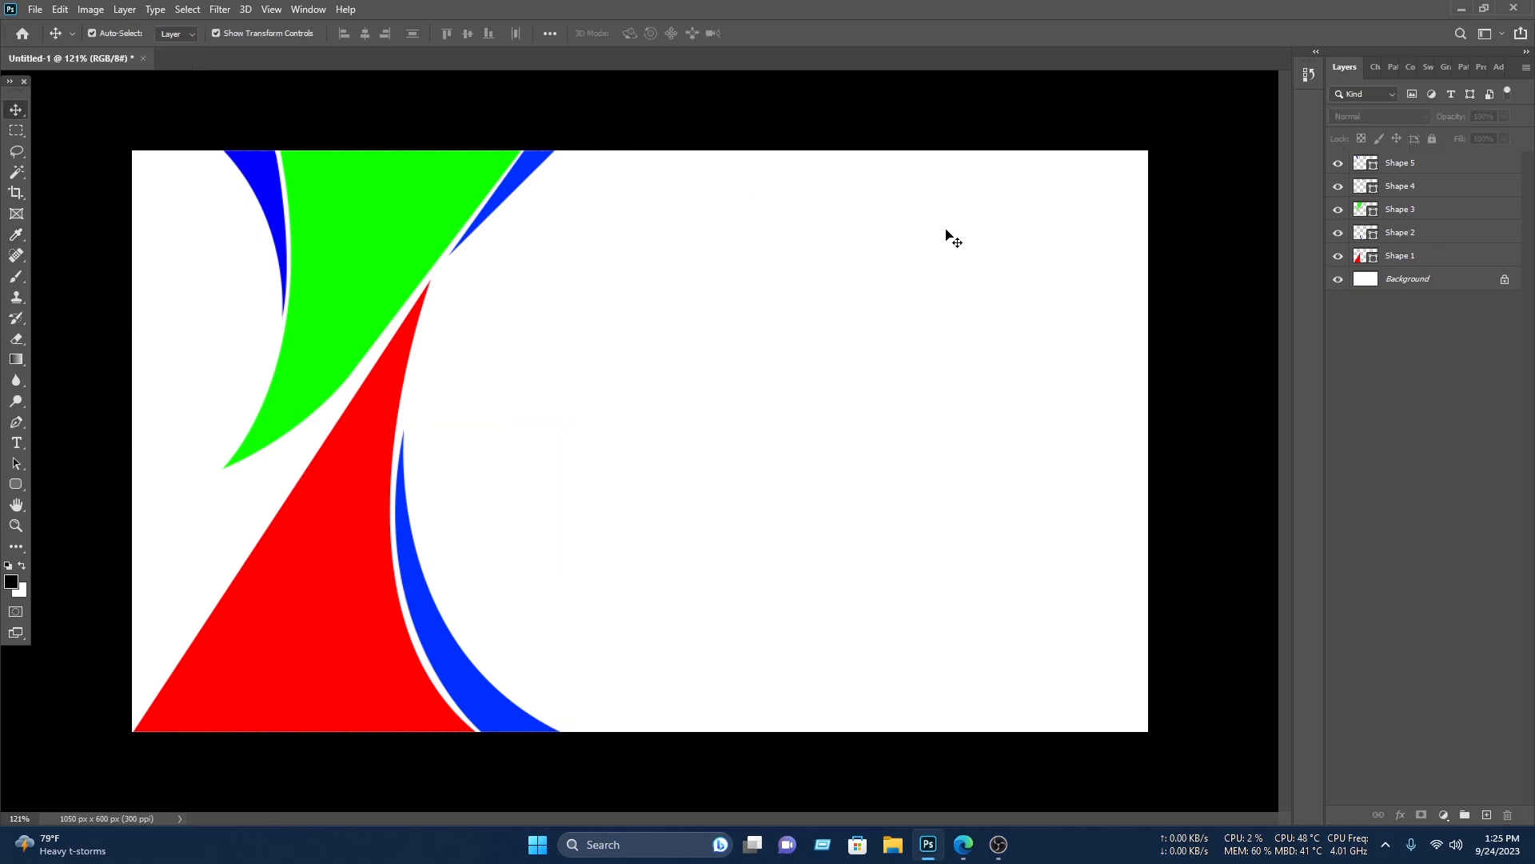
Step: Start a Pen-tool shape at the canvas's upper edge inside the small blue triangle, following it down past its tip to the red shape's tip
click(16, 421)
scroll(527, 148, up, 3)
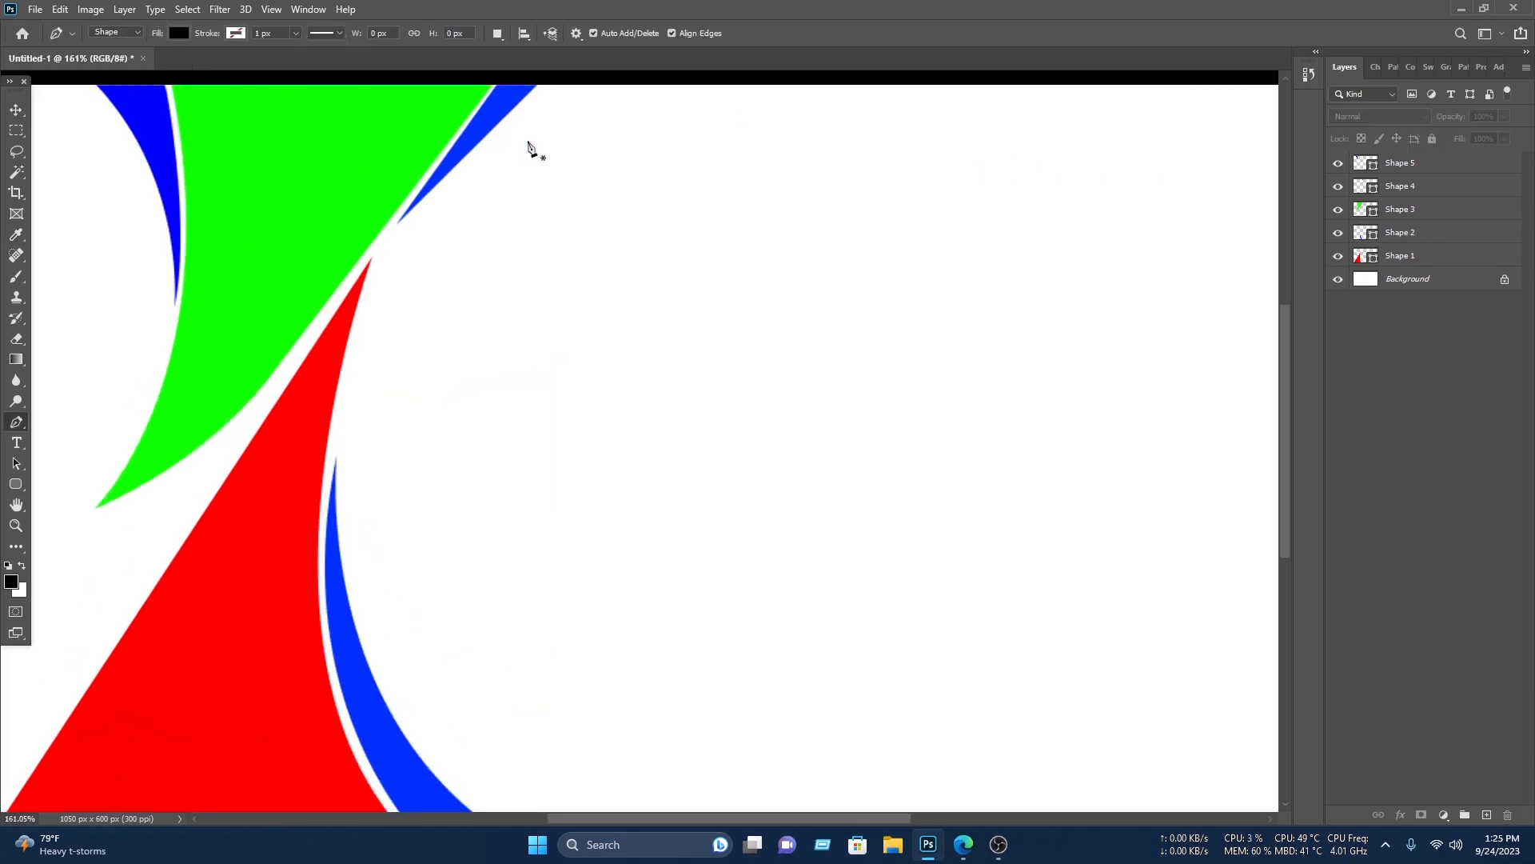
drag(554, 173, 610, 230)
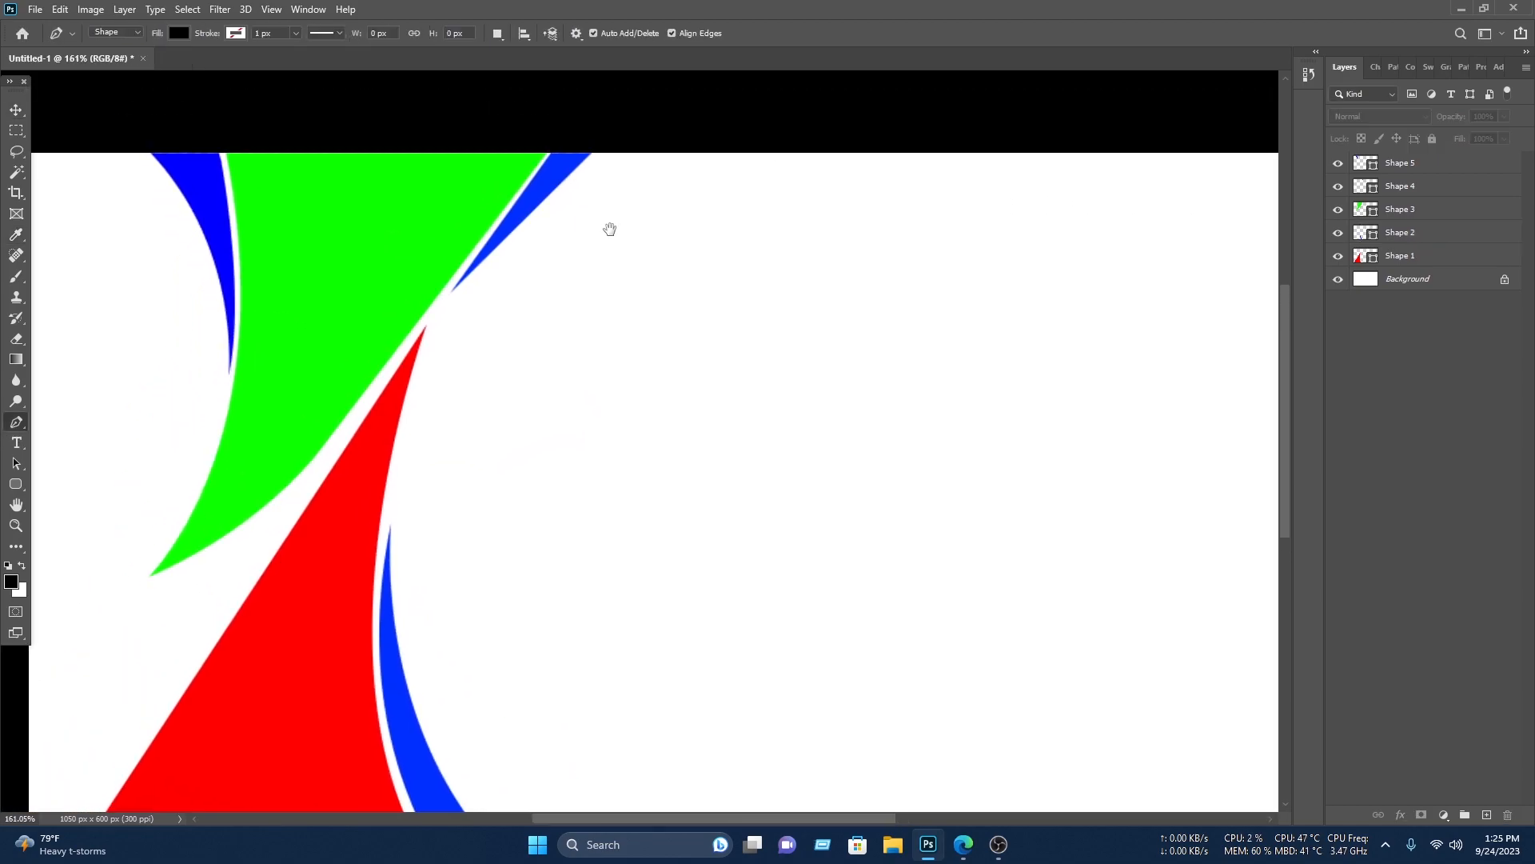
click(567, 146)
scroll(447, 294, up, 5)
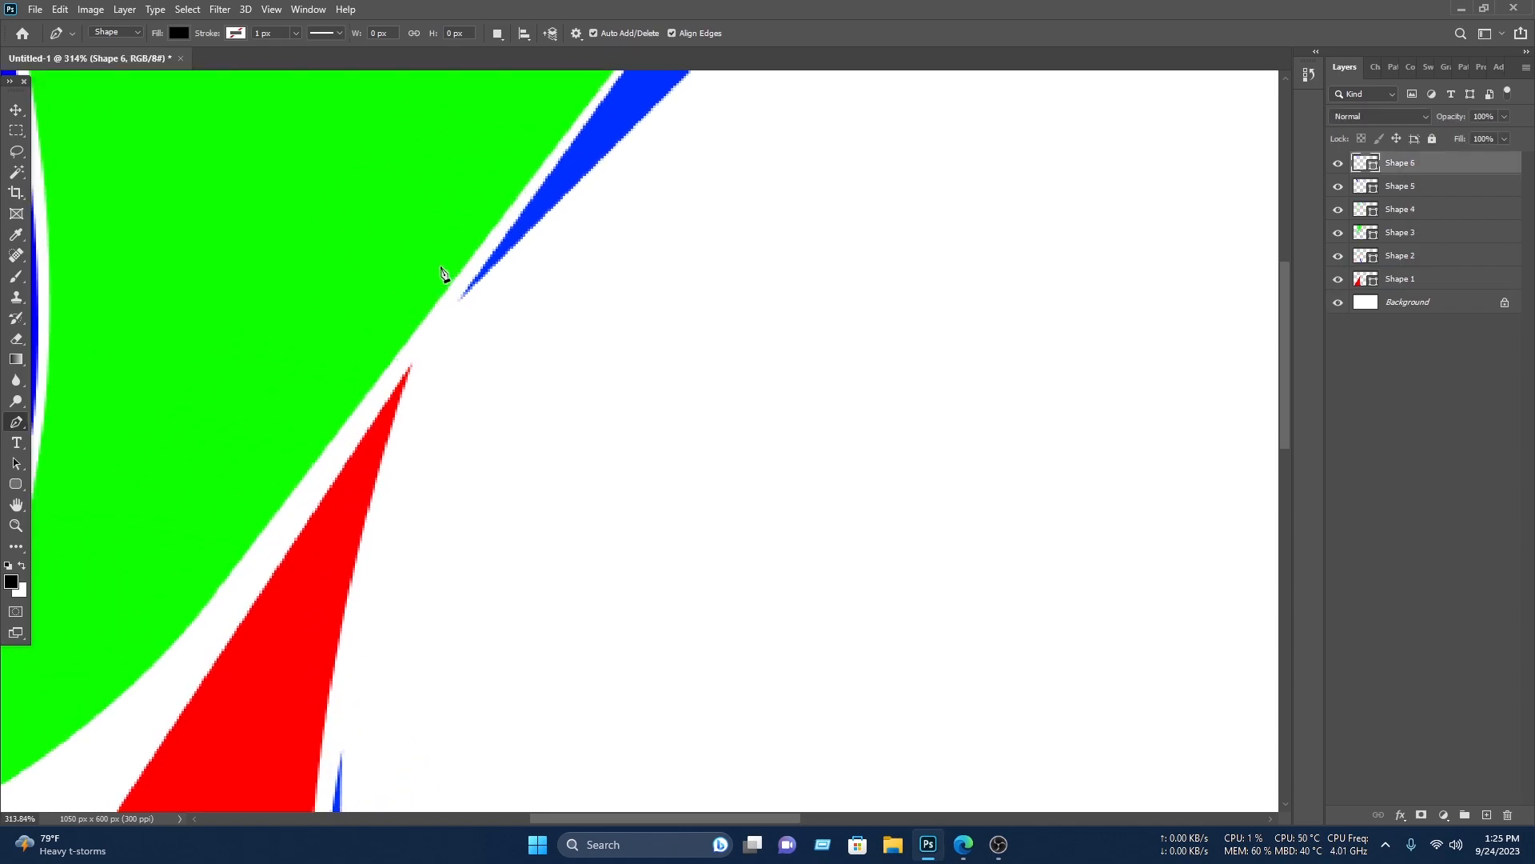
click(465, 299)
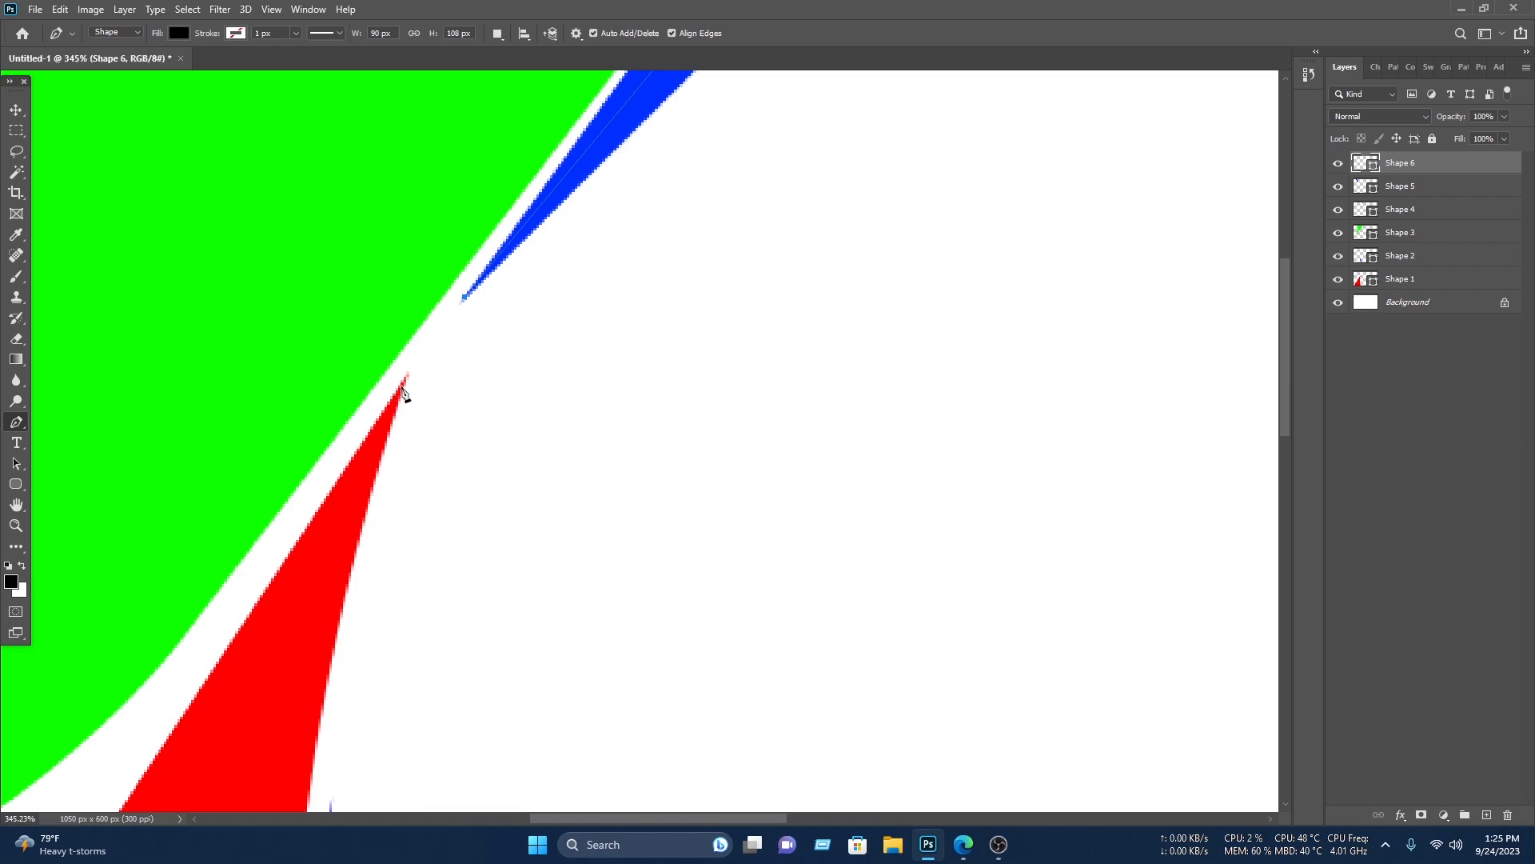
drag(399, 392, 388, 430)
Step: Curve the path down to the canvas's lower edge and close it around the area beyond the left edge, about 540 × 865 px
scroll(389, 431, down, 8)
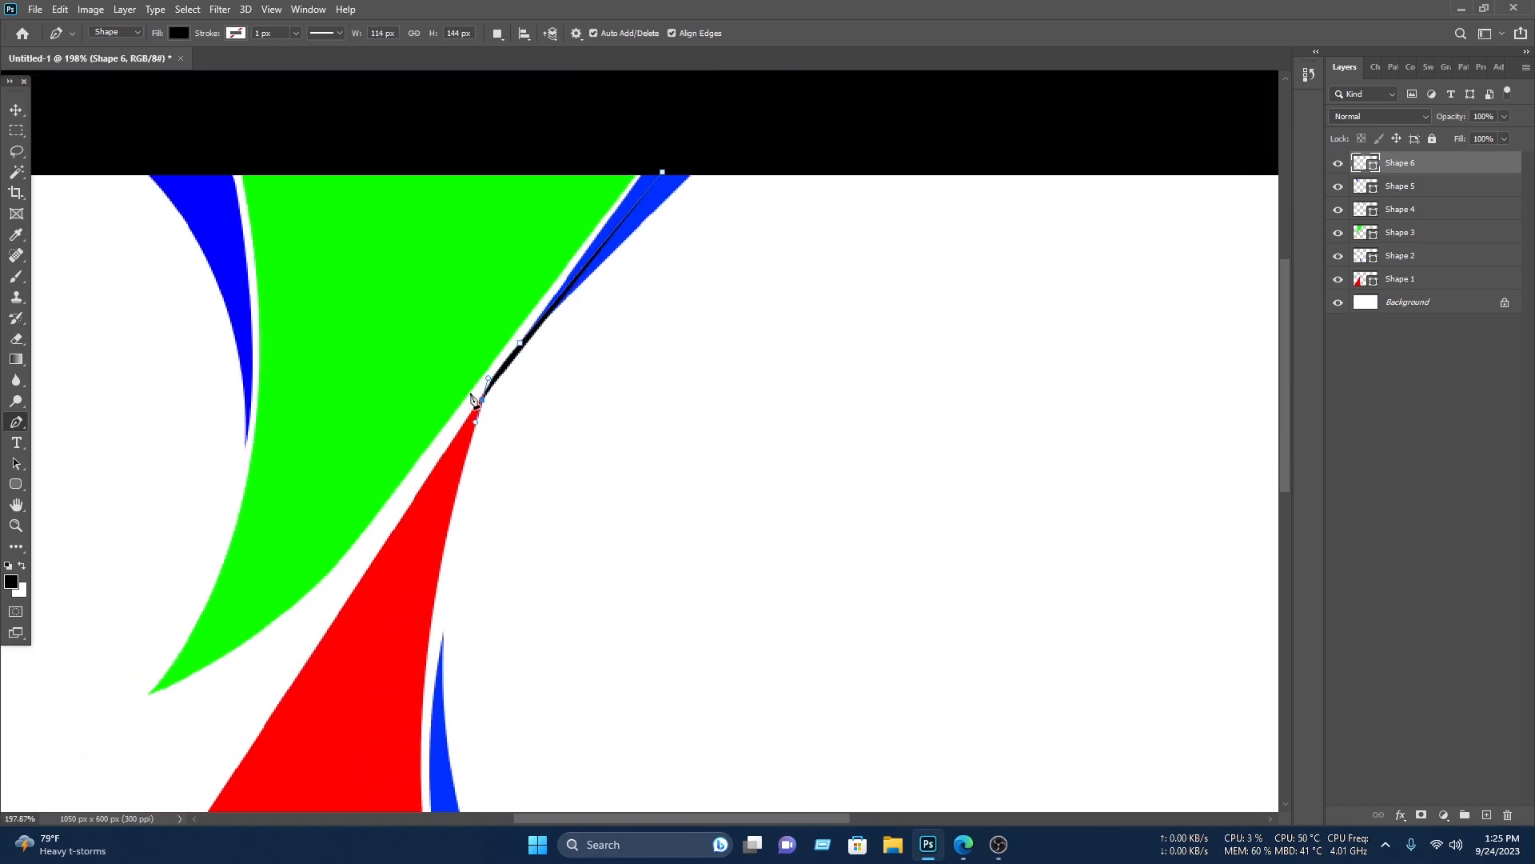
drag(361, 666, 364, 679)
drag(366, 736, 367, 770)
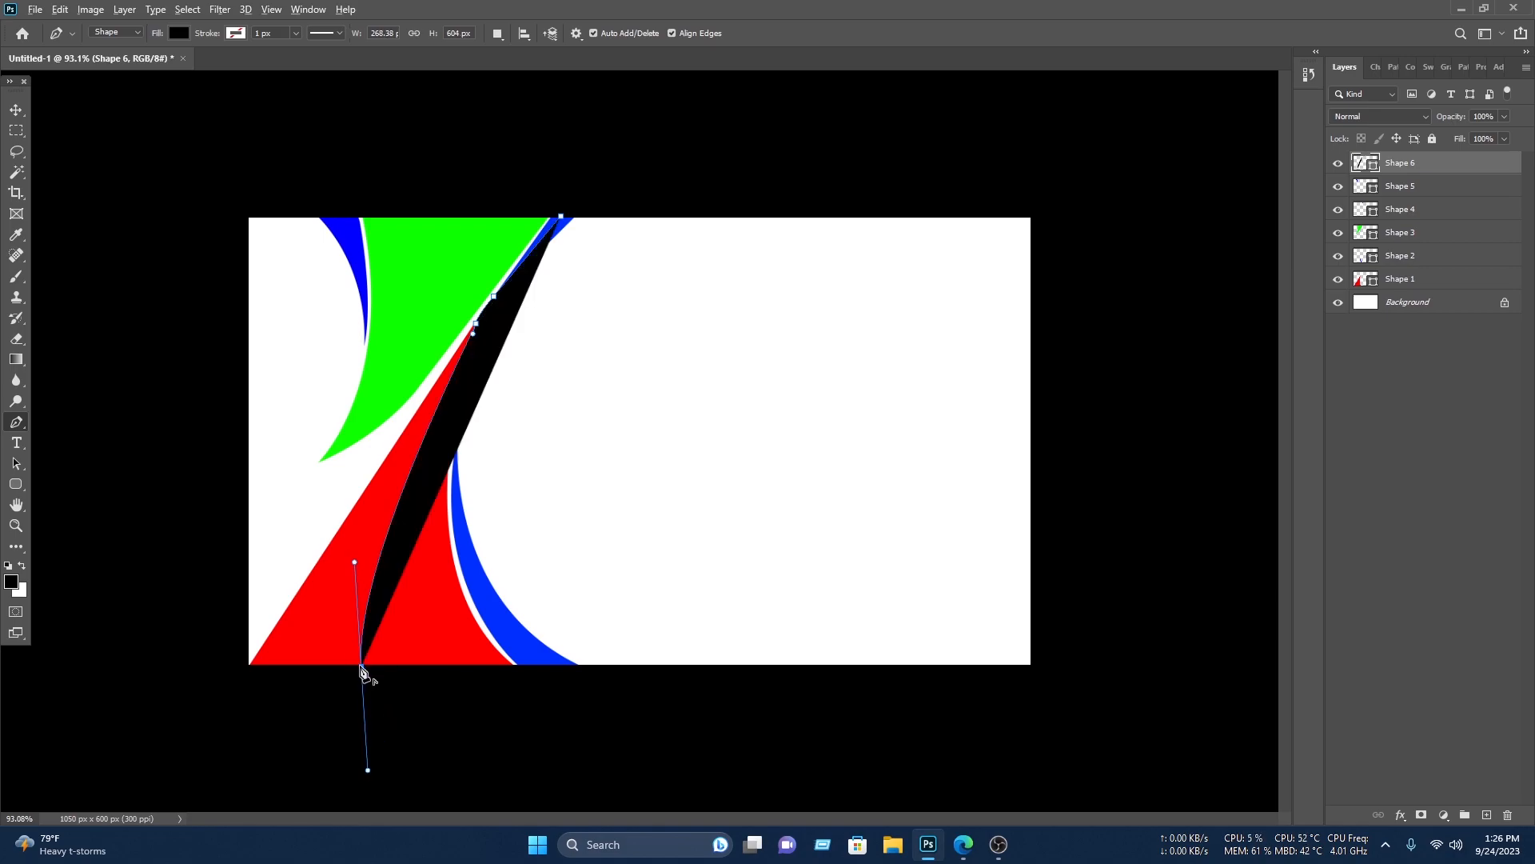
drag(361, 667, 184, 768)
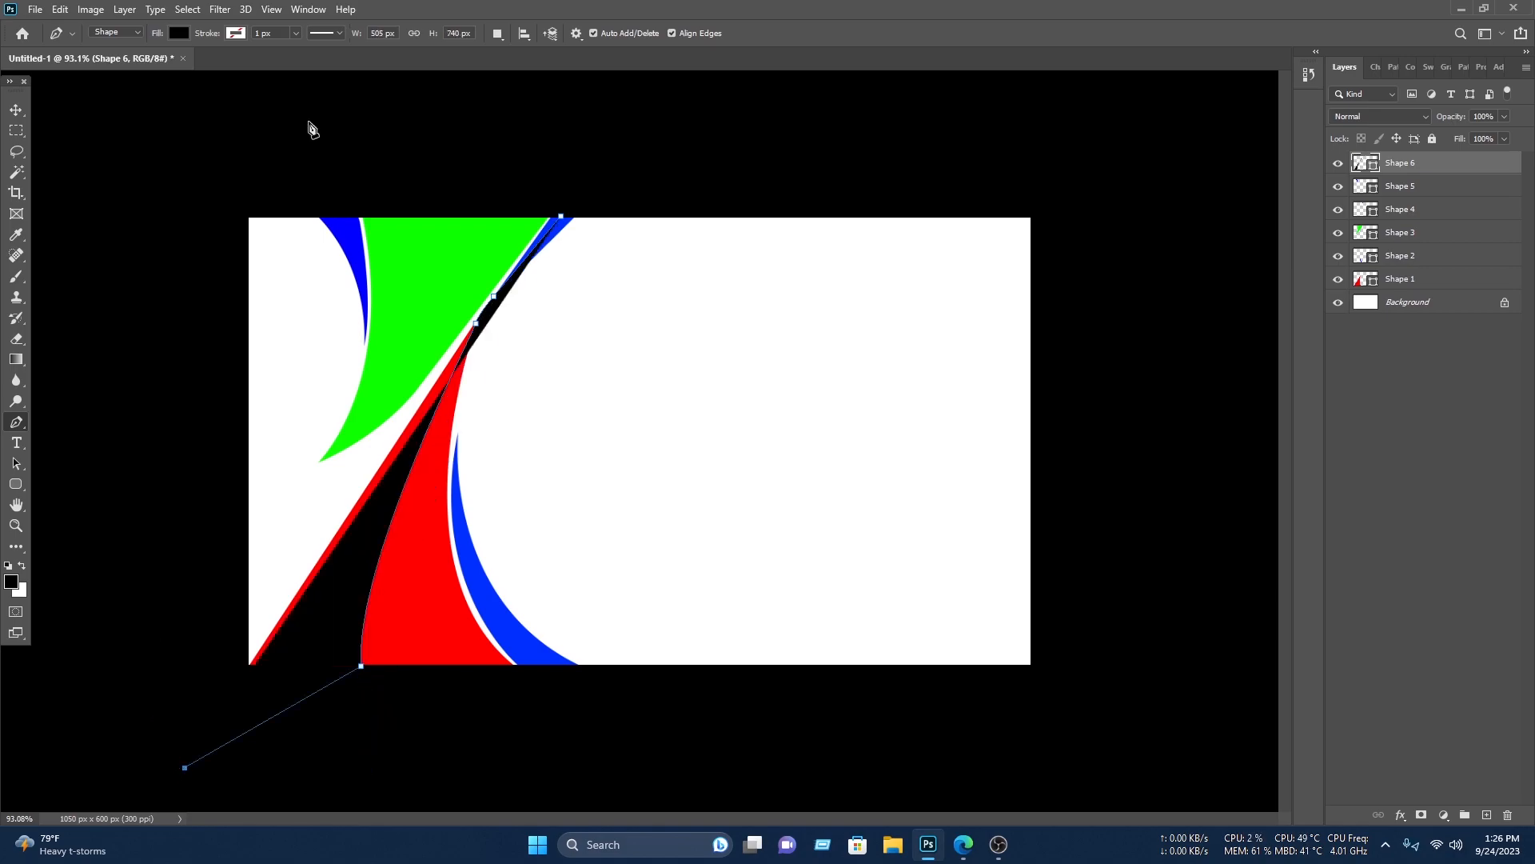
click(189, 137)
click(587, 123)
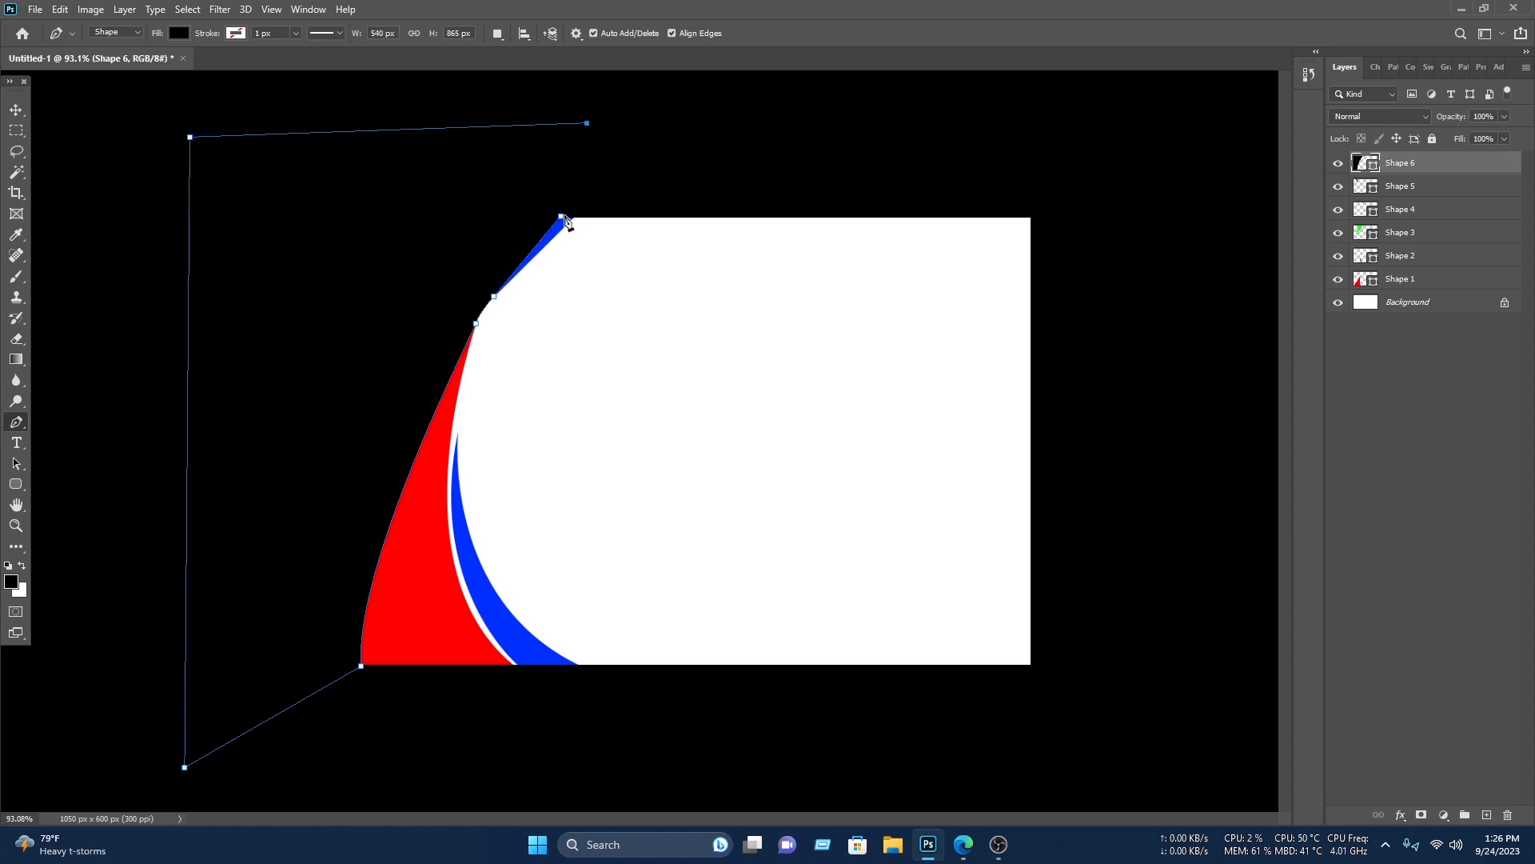
click(17, 112)
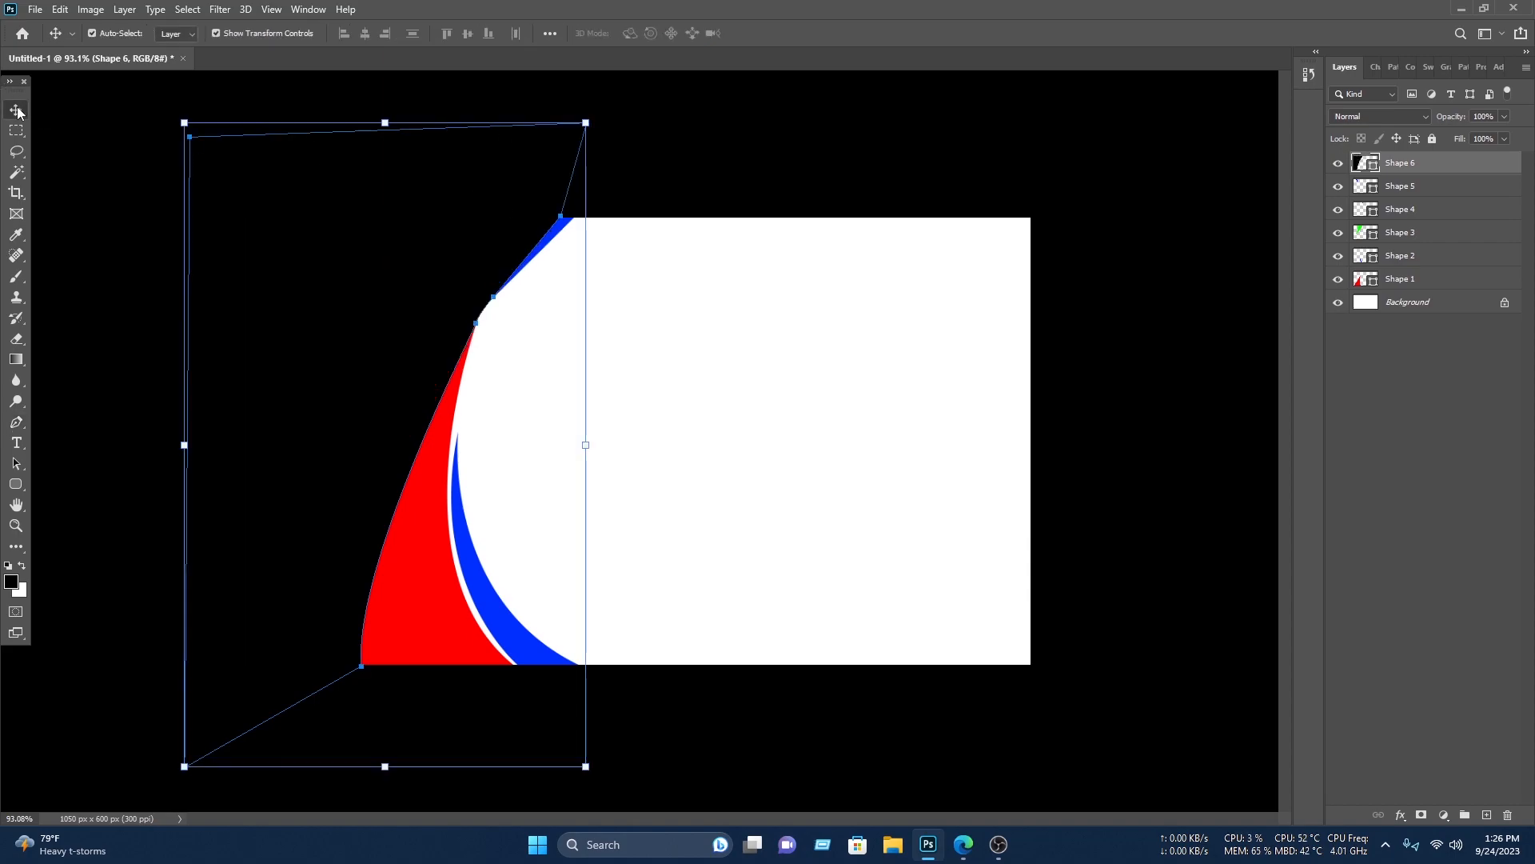
Step: Recolor the large new shape bright cyan and move its layer directly above Background, behind all other shapes
double_click(1359, 164)
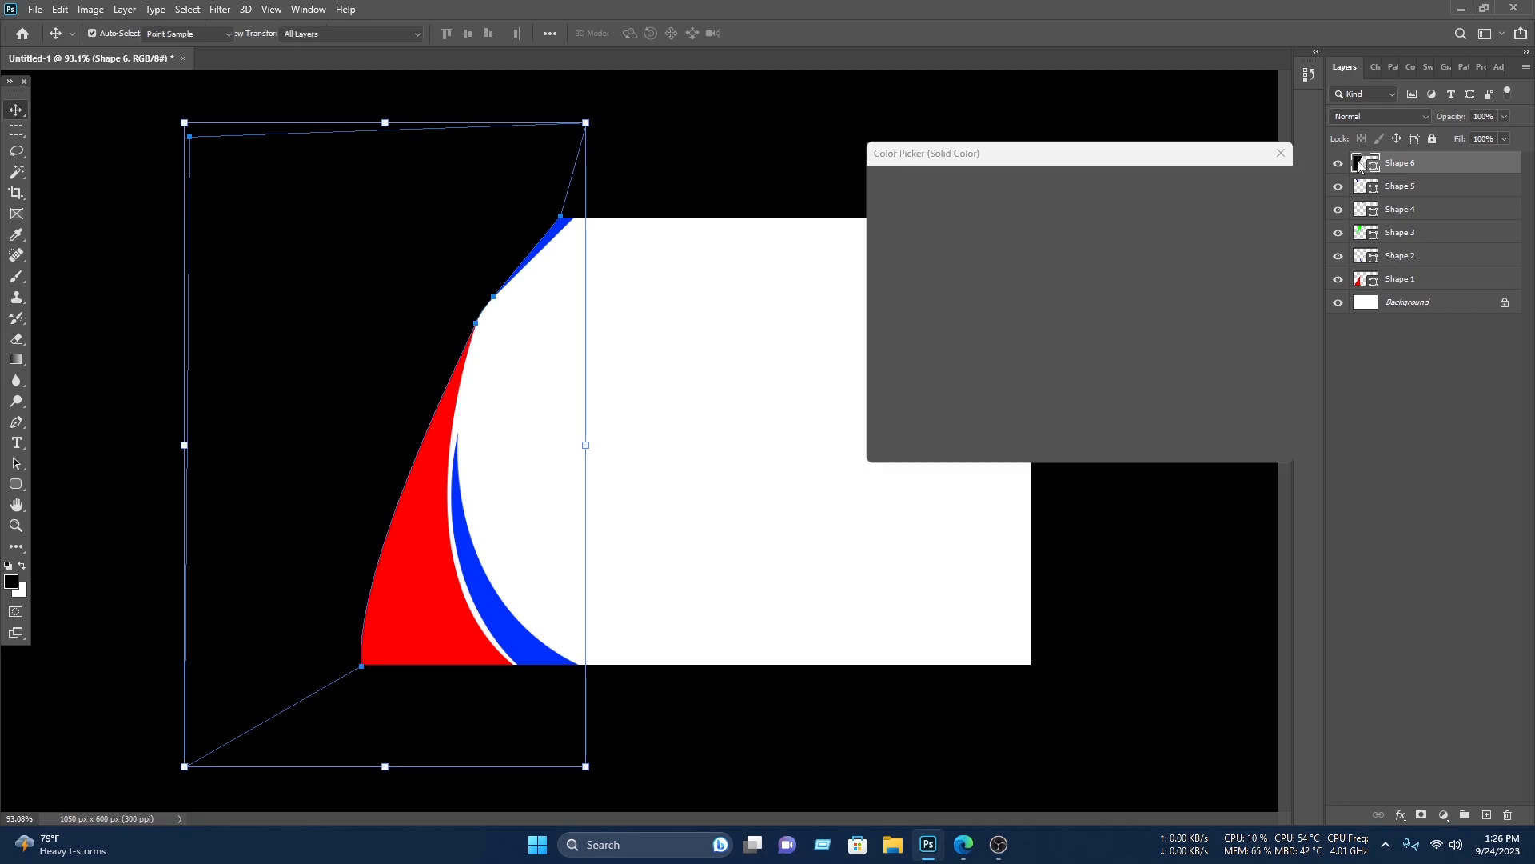
click(1096, 290)
click(1209, 192)
drag(1454, 160, 1454, 289)
Step: Duplicate the blue curved sliver beside the red shape, shift the copy slightly left and rotate it about 3.22°
scroll(1066, 120, up, 2)
click(507, 622)
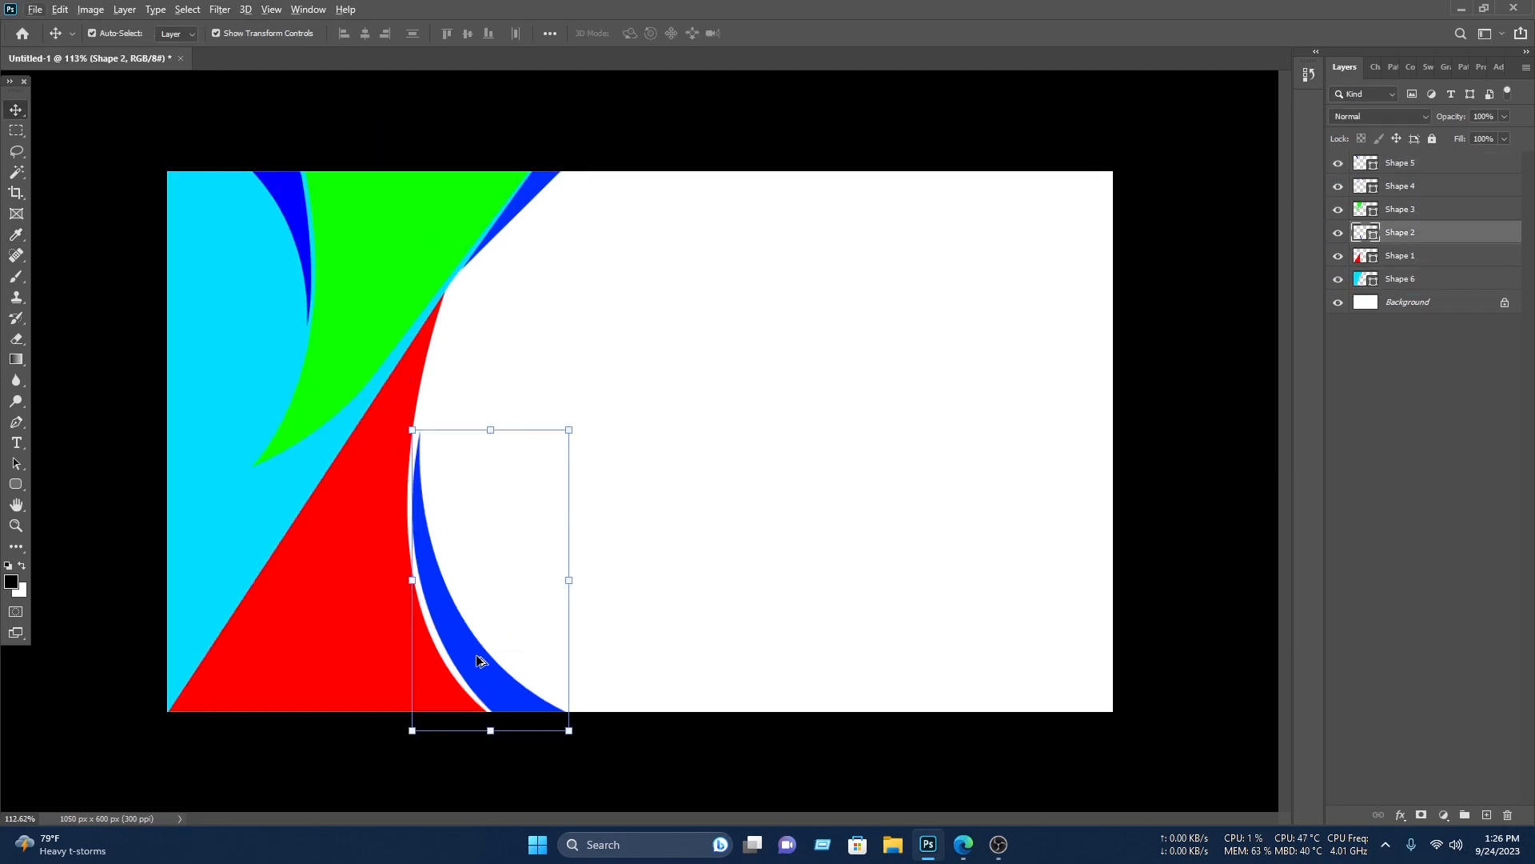
drag(478, 655, 464, 659)
key(ctrl+j)
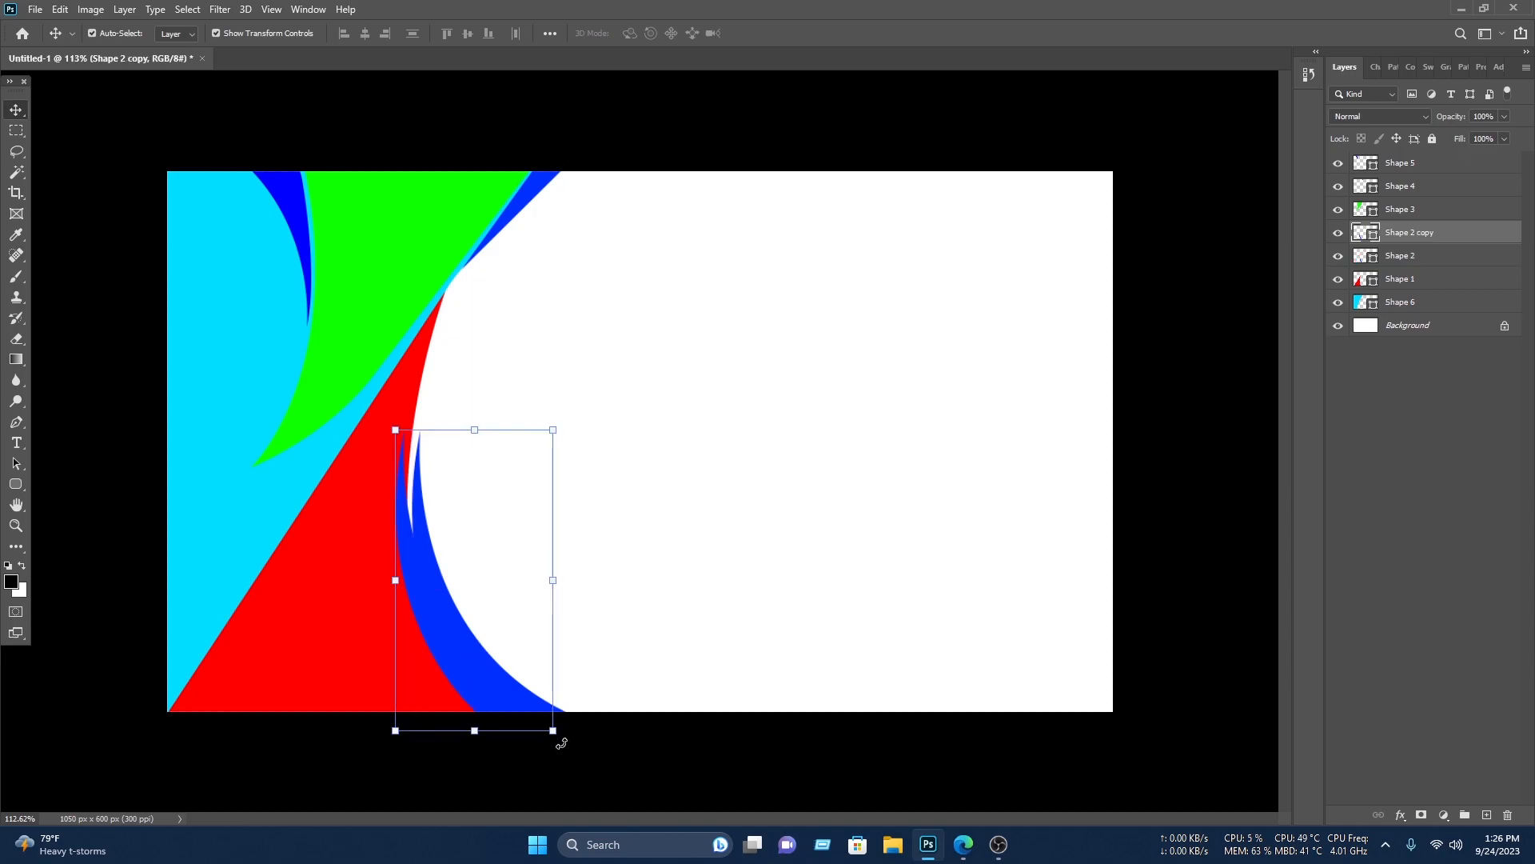
drag(563, 745, 552, 746)
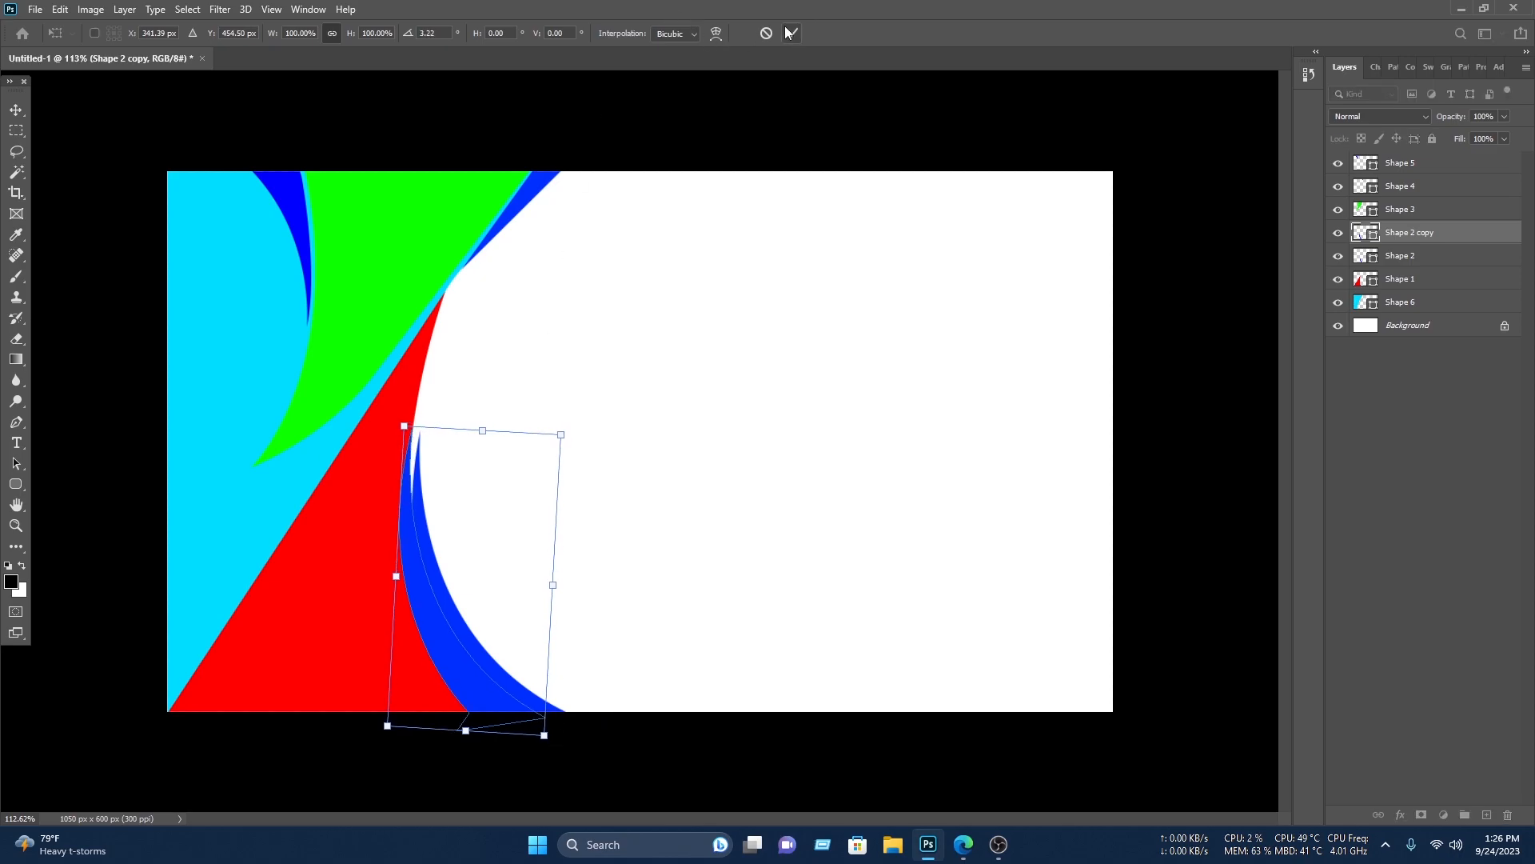
key(Escape)
Step: Recolor the duplicated curved sliver bright green (06ff00)
double_click(1361, 235)
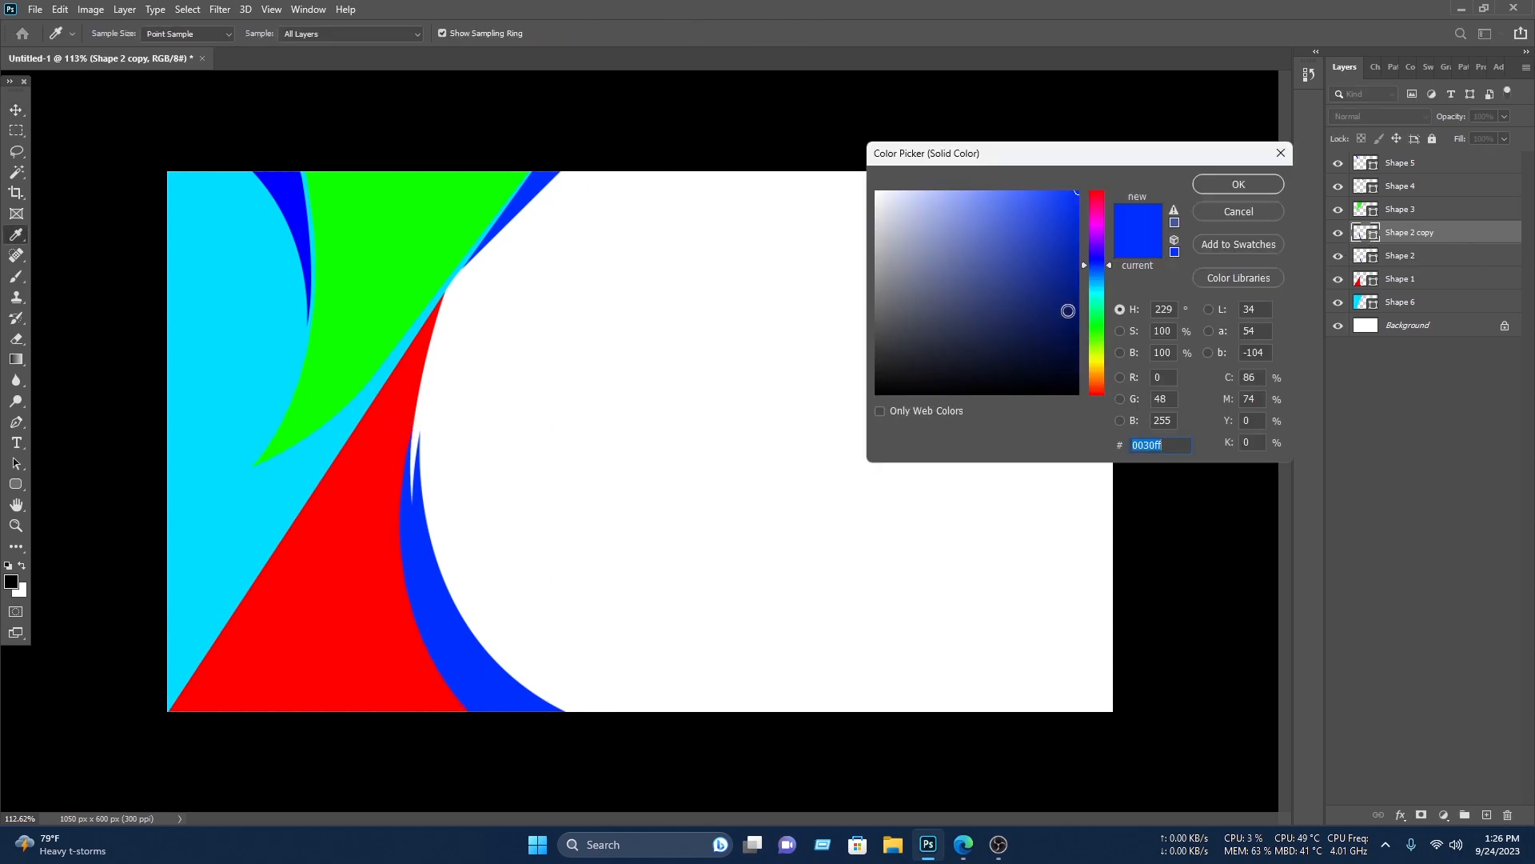
click(1100, 329)
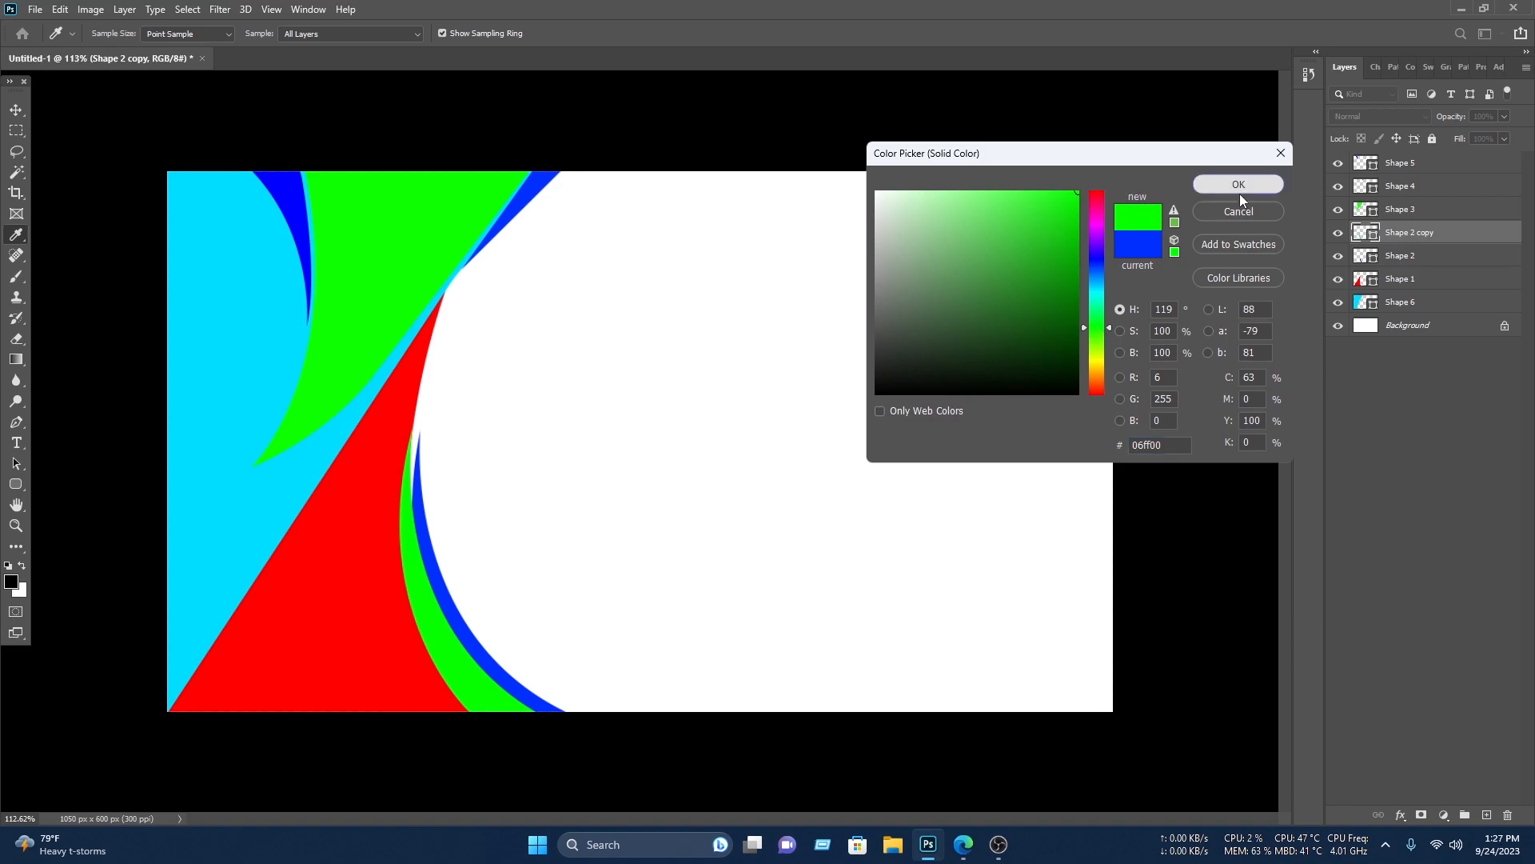
click(1240, 193)
Step: Move the green sliver's layer down the stack to directly above Background and deselect it
drag(1427, 233, 1430, 269)
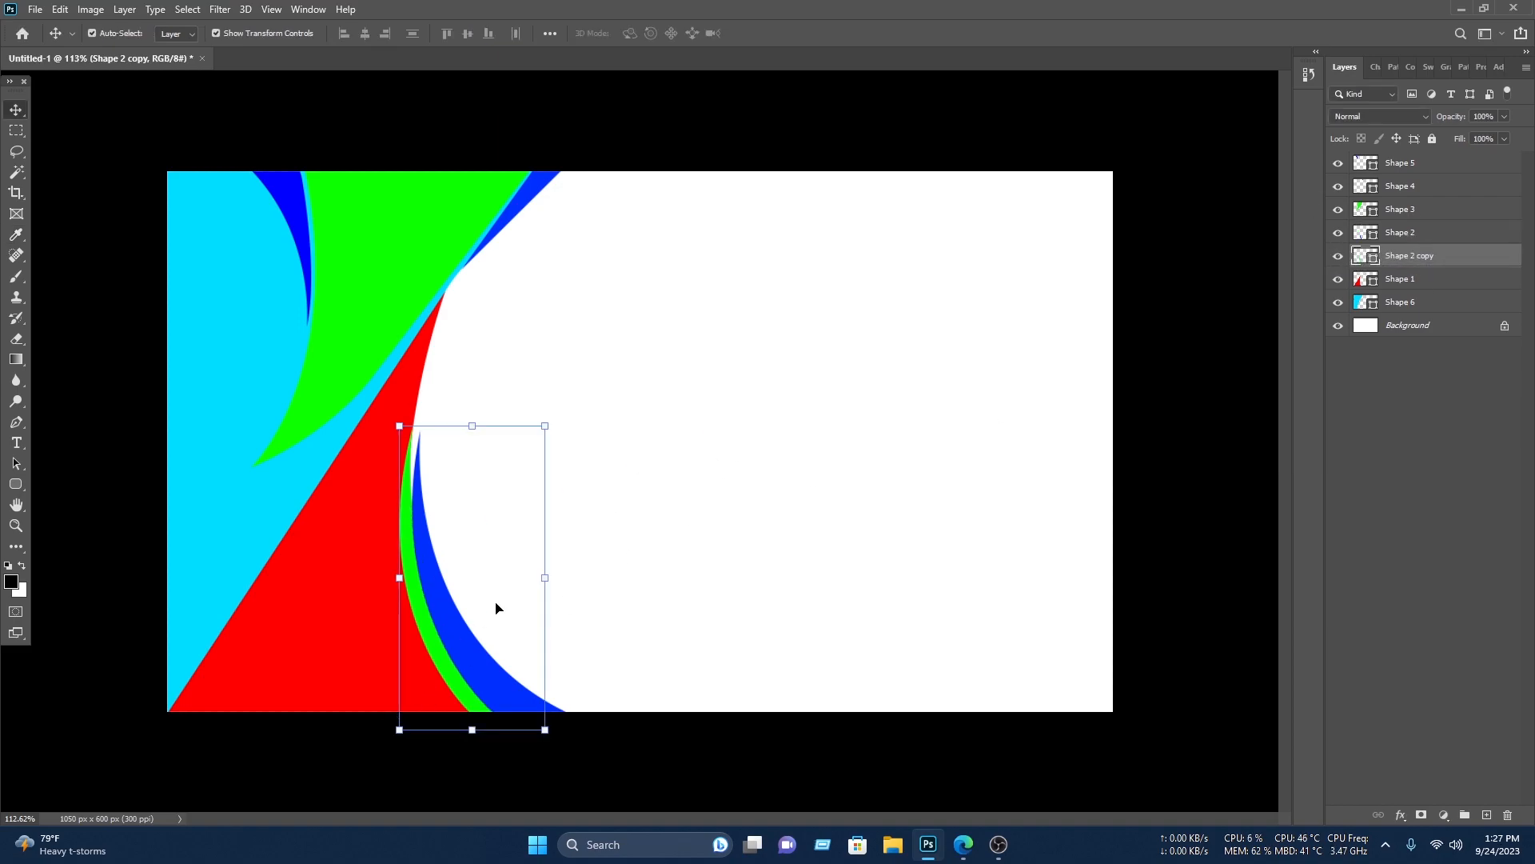
click(1399, 240)
click(1401, 262)
drag(1402, 262, 1399, 318)
click(640, 472)
Step: Rotate the lower blue curved sliver about -2.76° and nudge it against the red shape's right edge, covering most of the green strip
scroll(410, 492, up, 7)
drag(458, 572, 384, 395)
click(385, 400)
key(ctrl+t)
drag(670, 354, 673, 345)
drag(636, 607, 635, 620)
drag(723, 520, 723, 519)
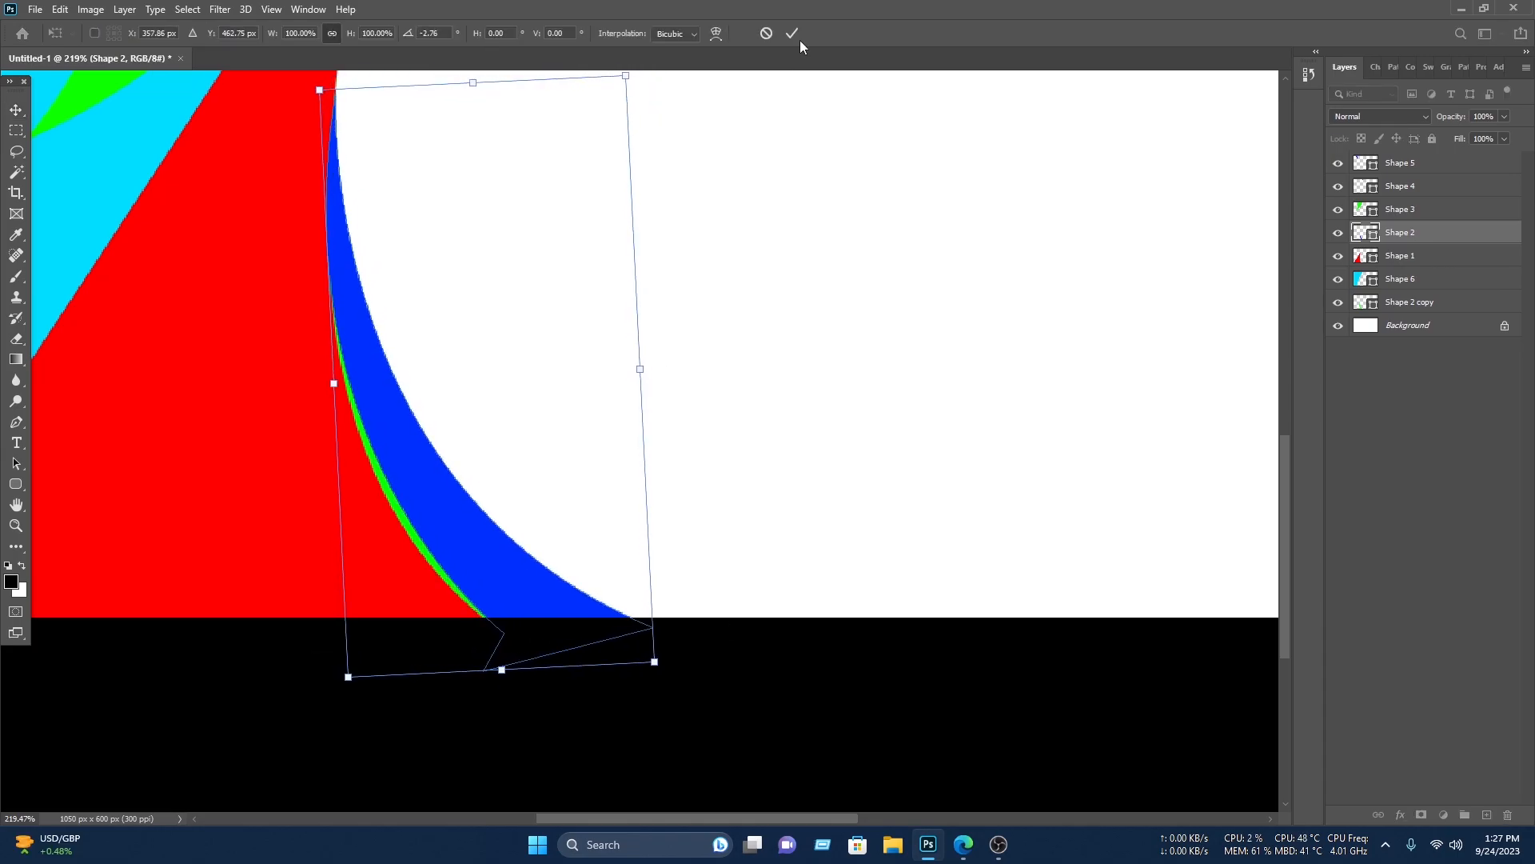
click(792, 33)
key(ctrl+0)
Step: Apply a Color Overlay of 3f5700 to the large cyan shape
click(300, 358)
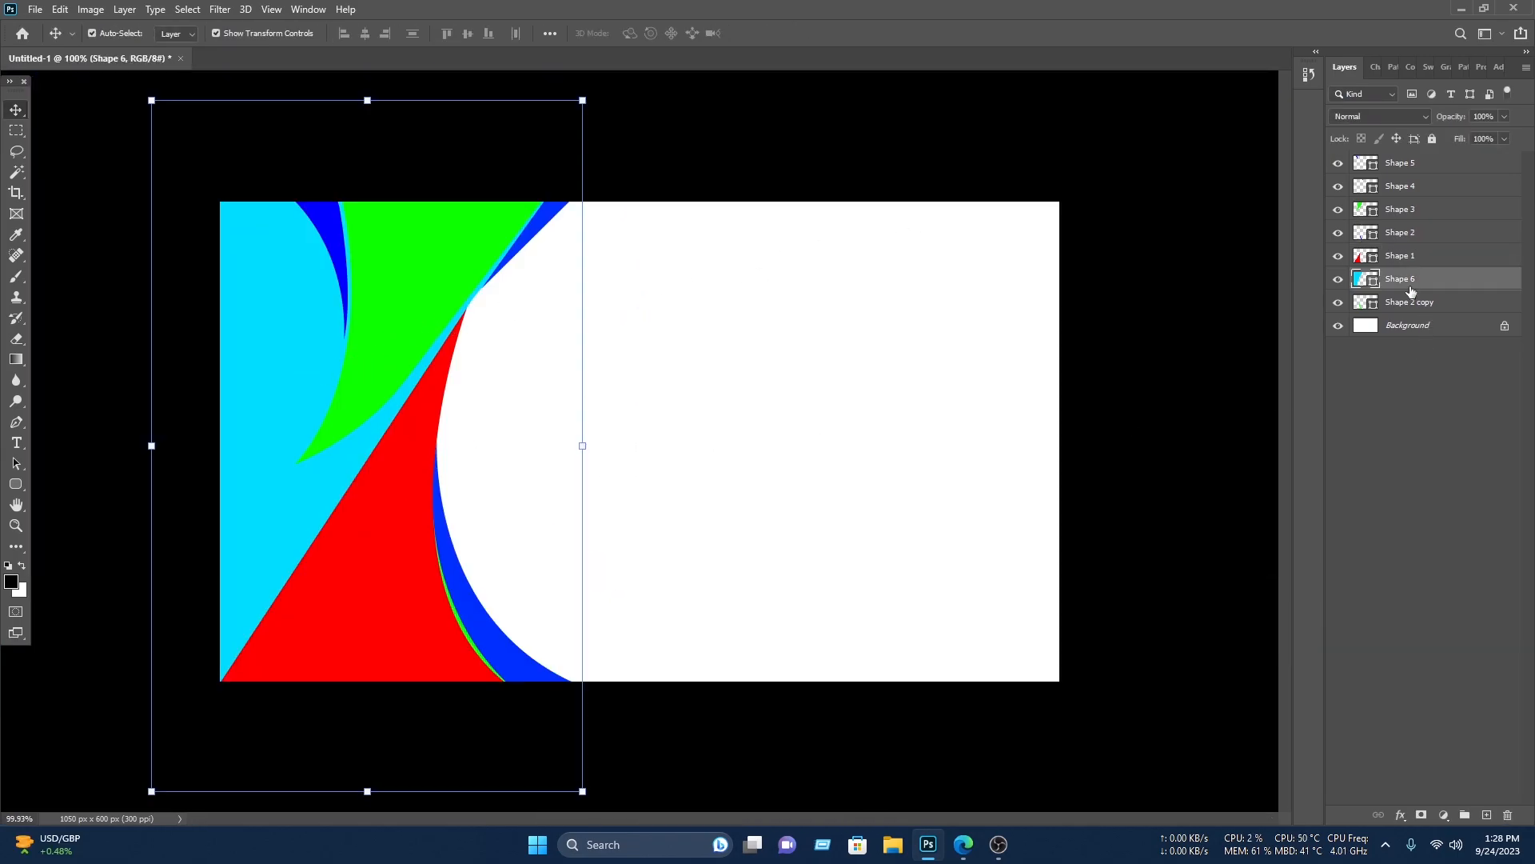
right_click(1407, 281)
click(1260, 170)
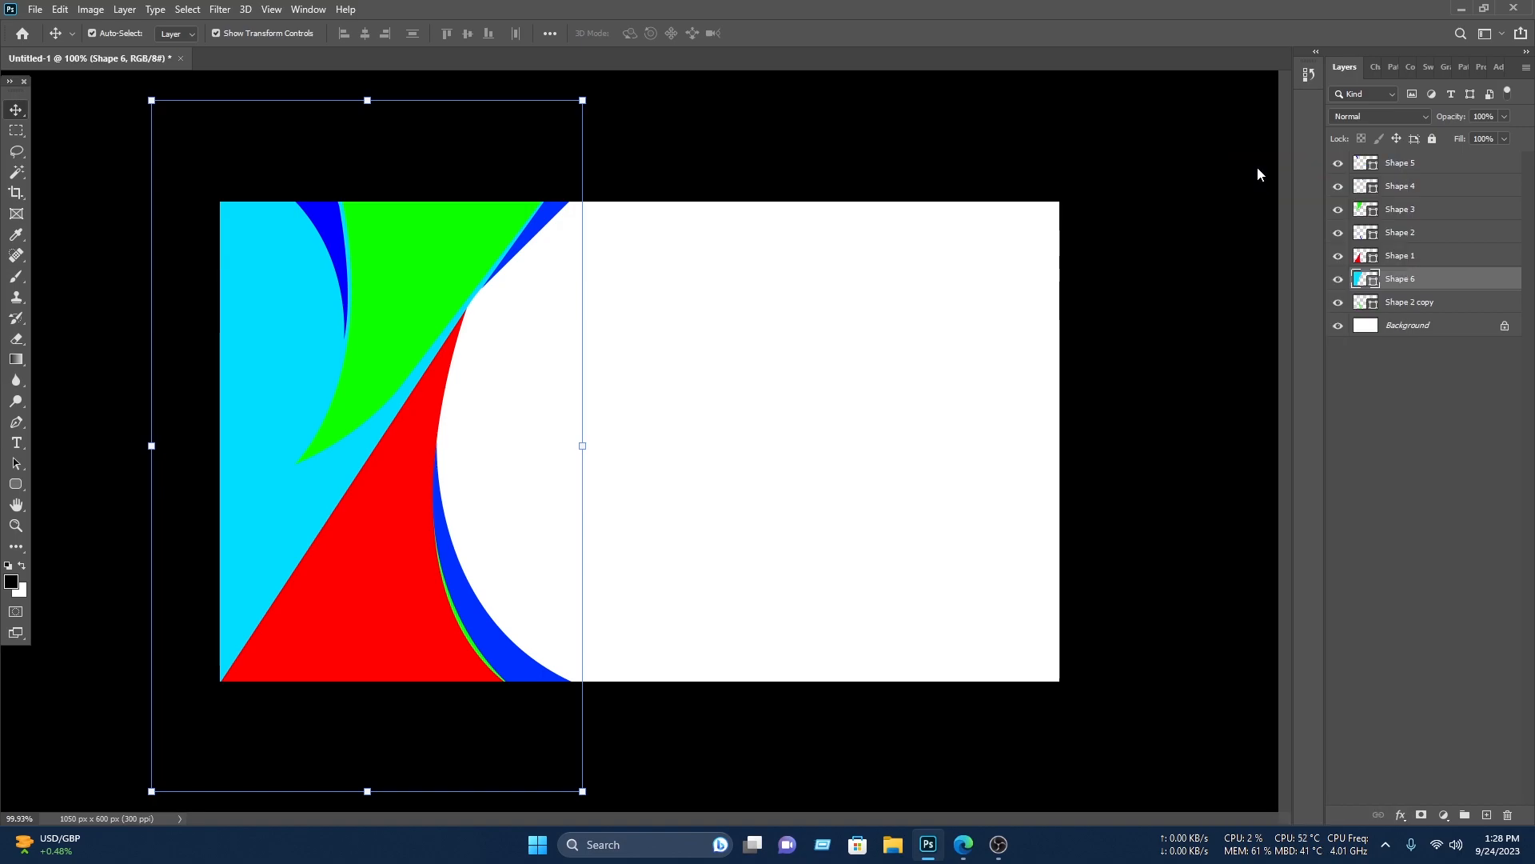
click(952, 352)
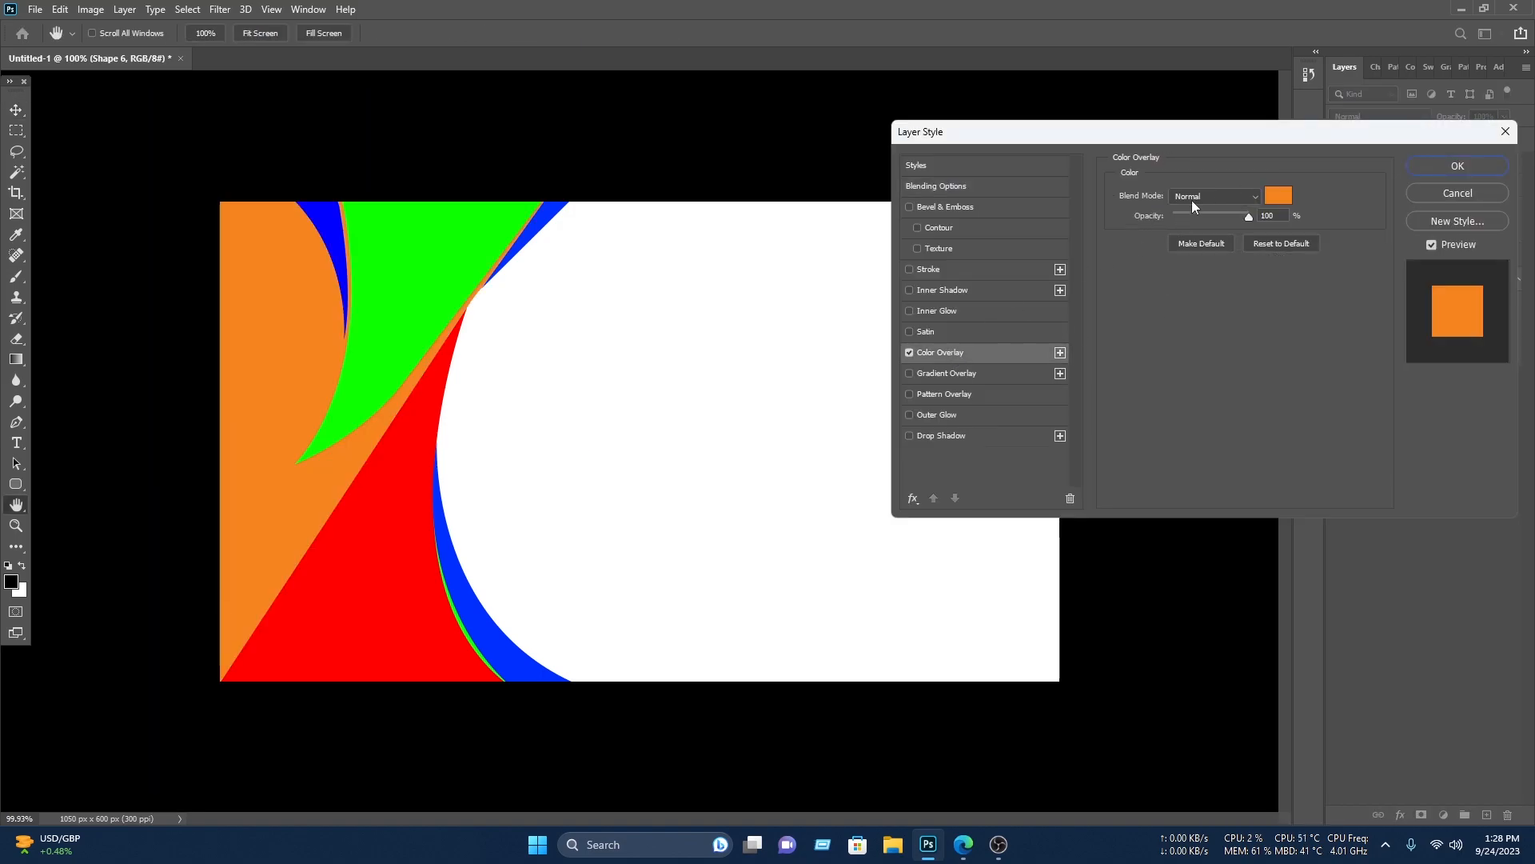
click(1273, 198)
text(3f5700)
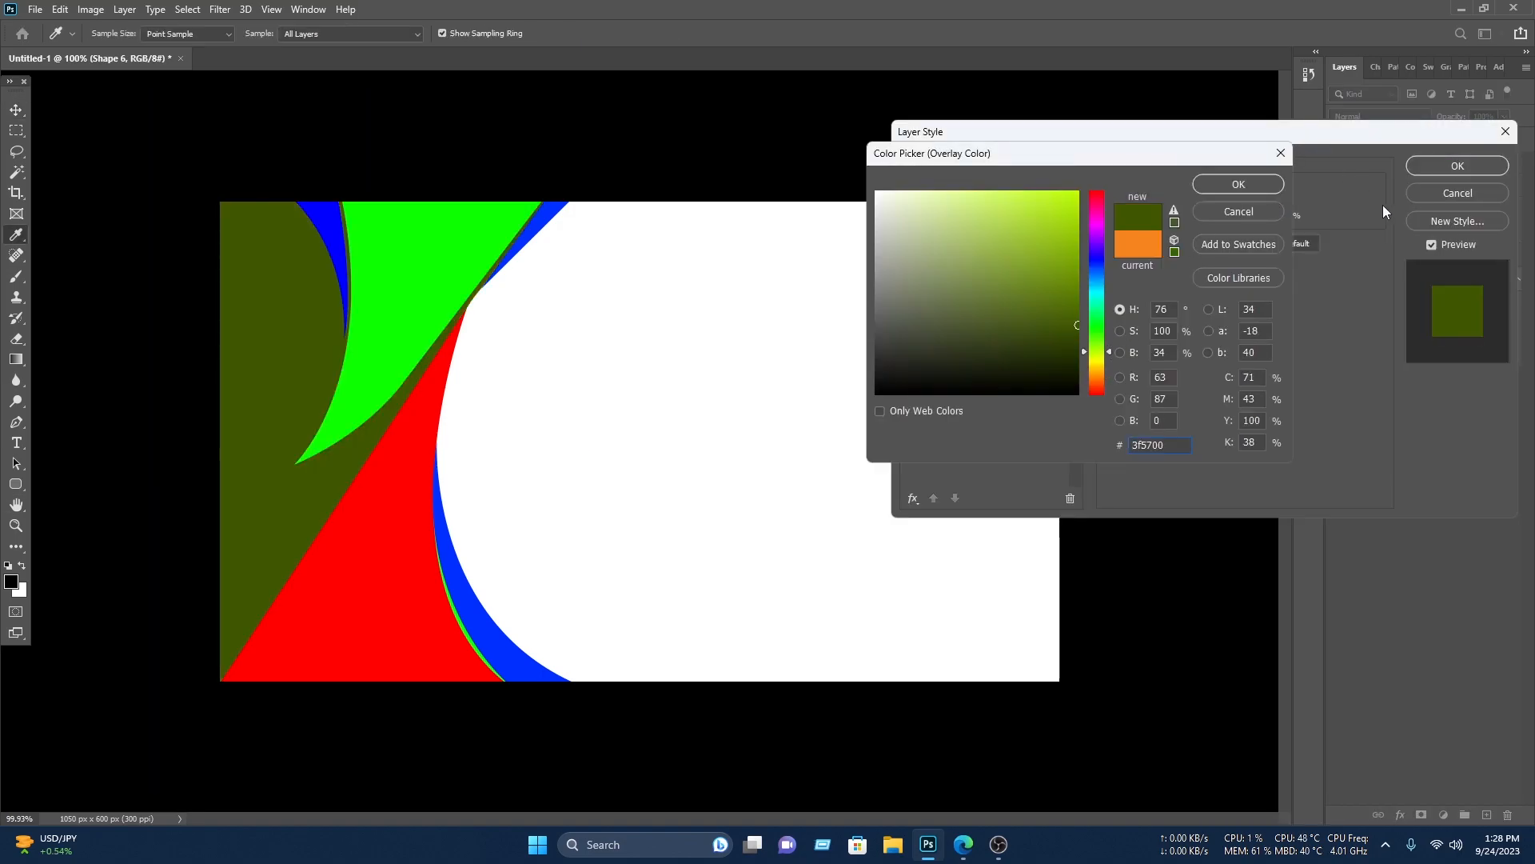
click(1268, 184)
click(1458, 166)
key(v)
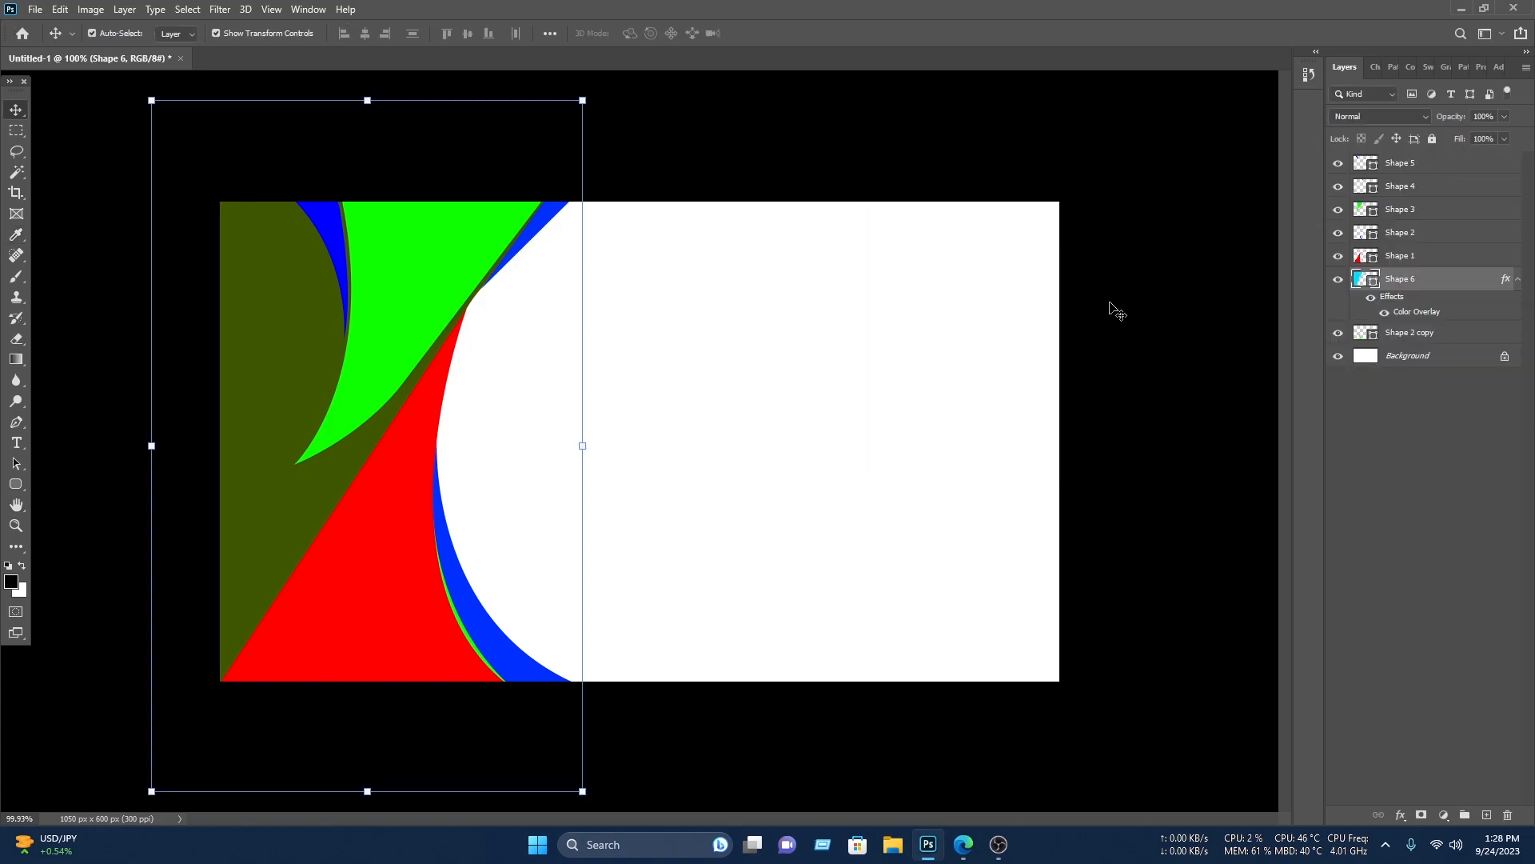
Step: Add a Gradient Overlay to the thin blue sliver left of the green shape and set its style to Linear
click(320, 233)
click(332, 235)
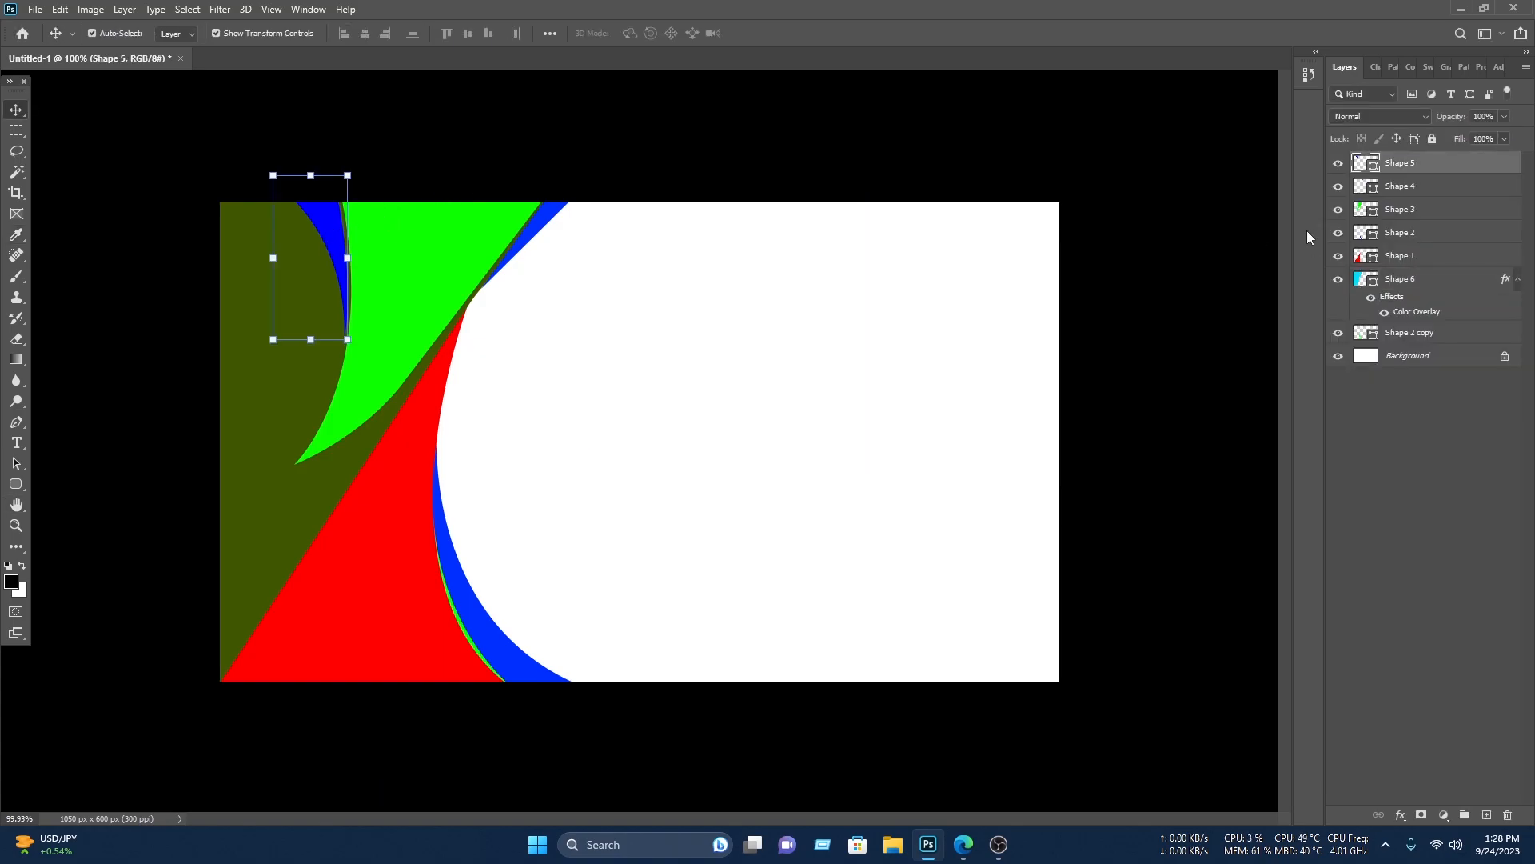
right_click(1475, 163)
click(1405, 164)
click(946, 373)
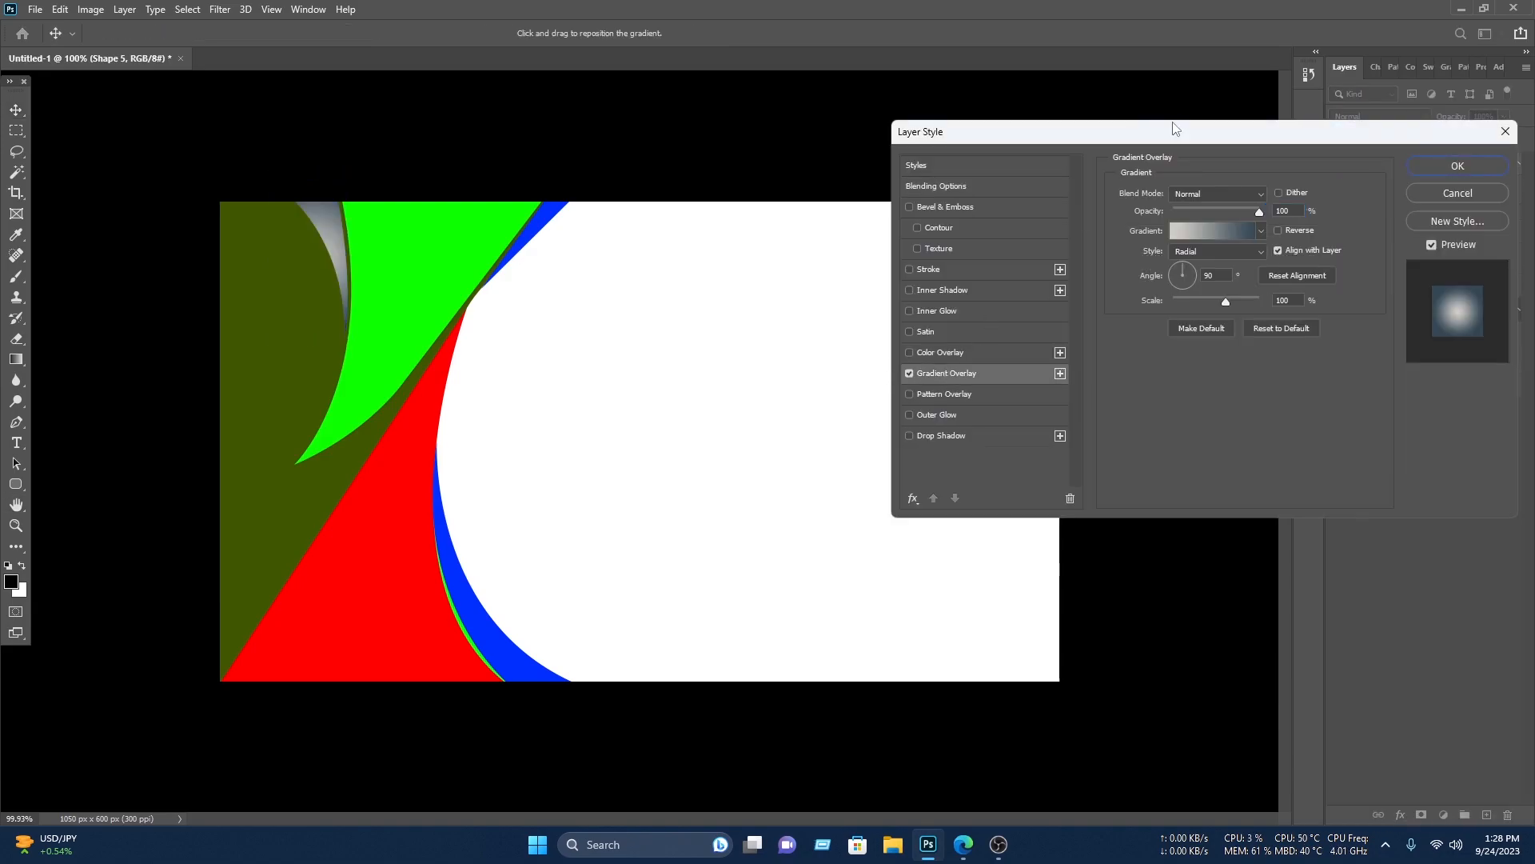
drag(1182, 124, 1078, 145)
click(1112, 272)
click(1110, 295)
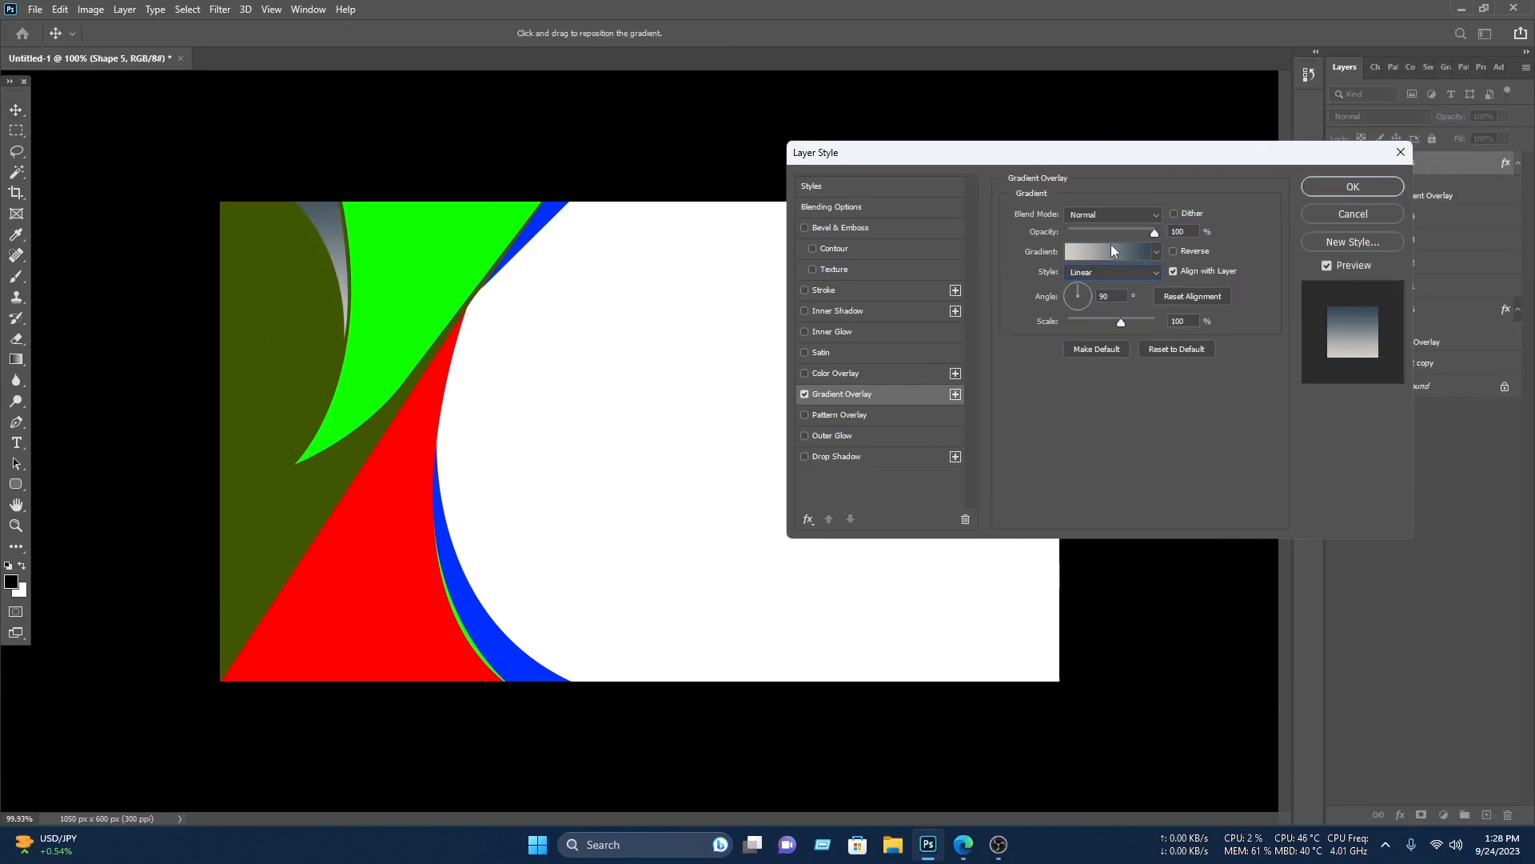
Step: Load the yellow-to-green preset Green_15 from the Greens group for the sliver's gradient overlay
click(1106, 249)
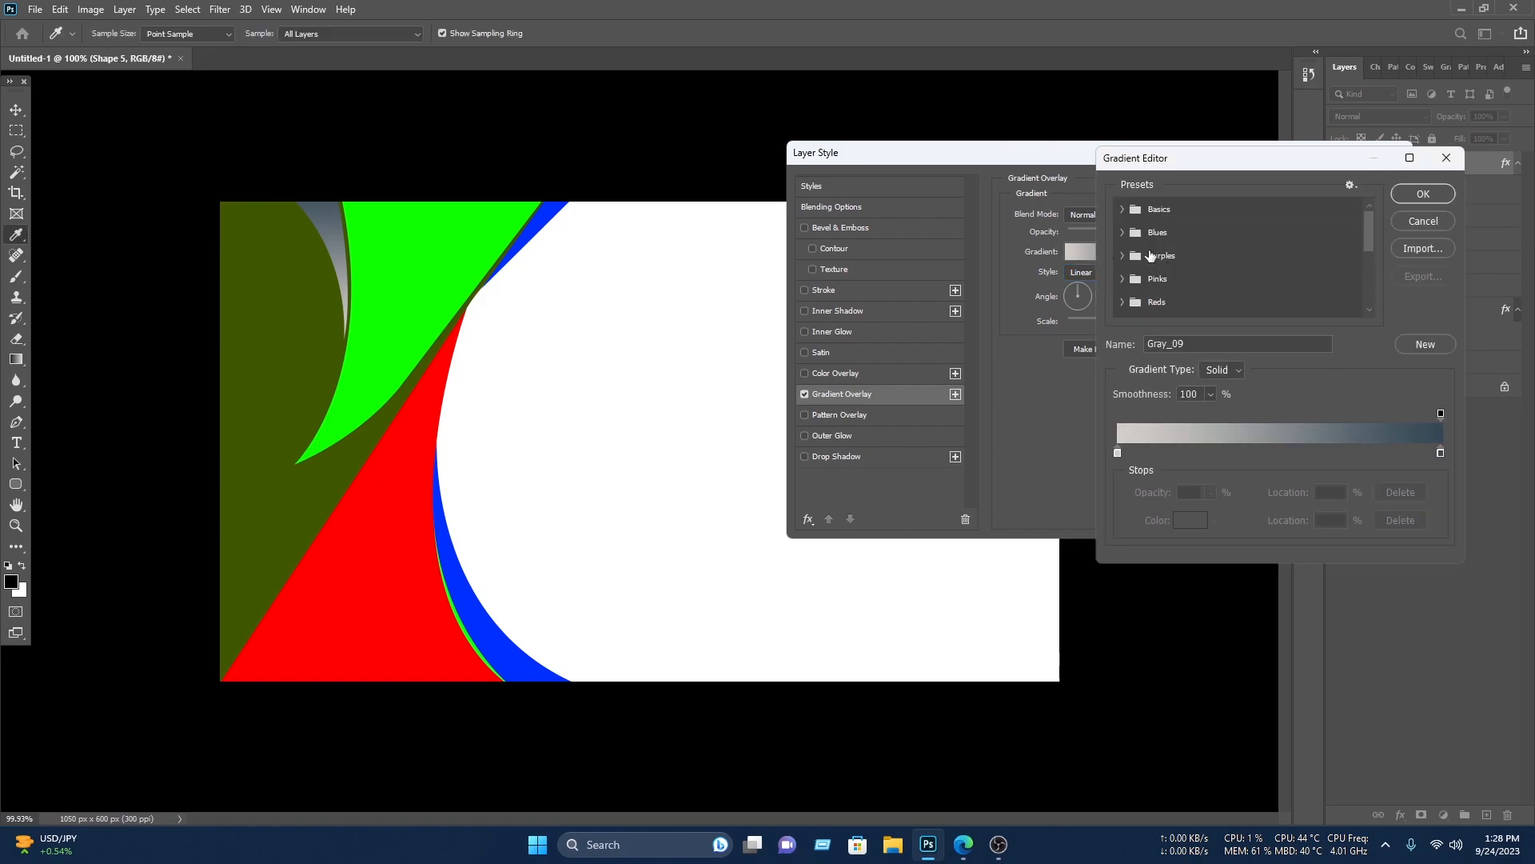
scroll(1164, 251, down, 1)
scroll(1192, 303, down, 1)
click(1123, 298)
scroll(1247, 280, down, 2)
click(1277, 274)
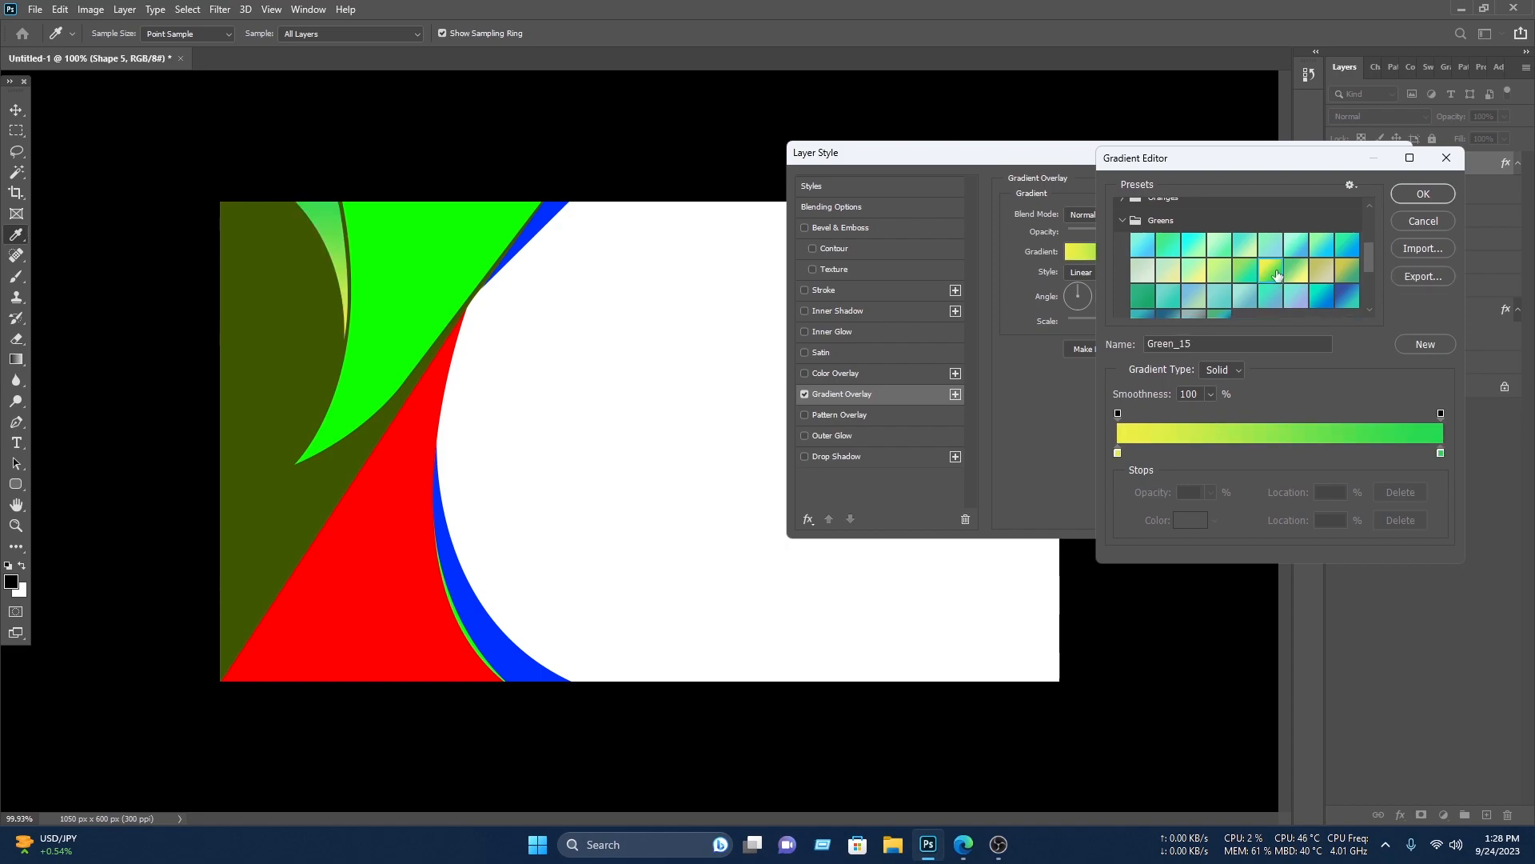
Step: Recolor the yellow start stop of the sliver's gradient to dark green 558600
click(1118, 453)
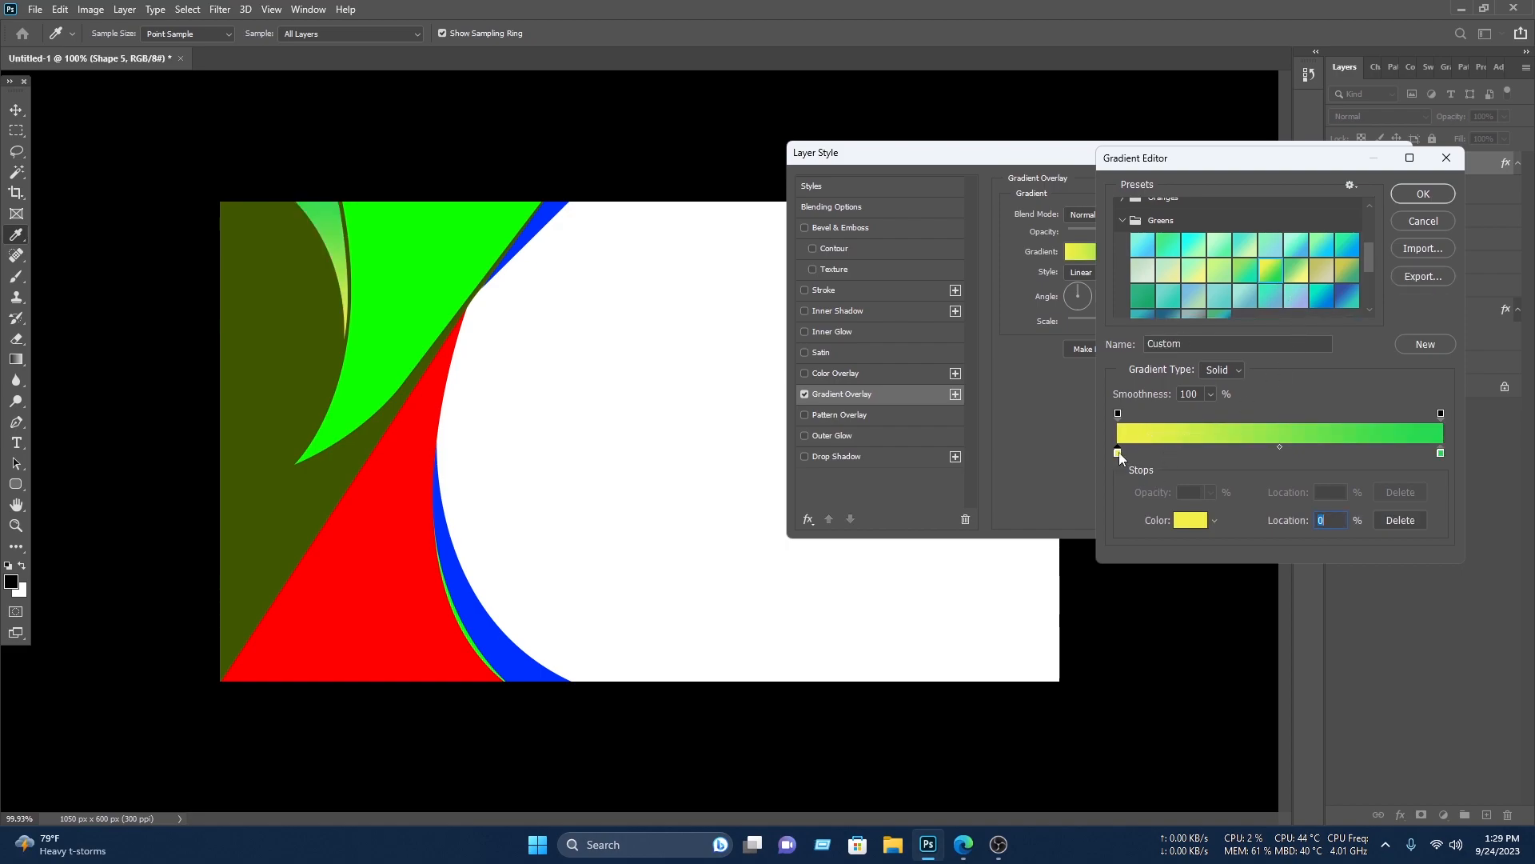
click(1190, 521)
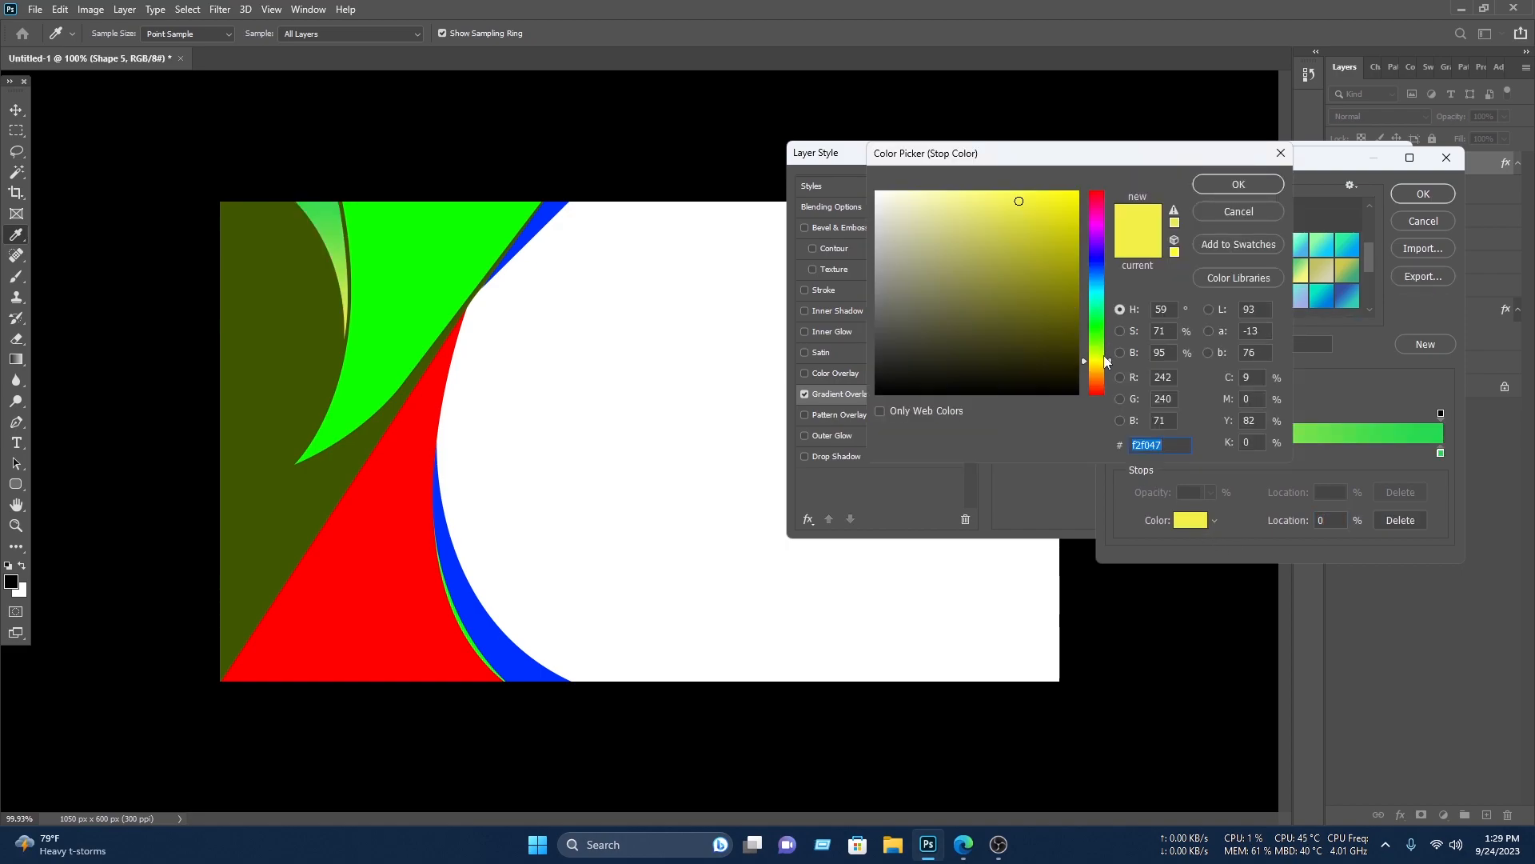
text(558600)
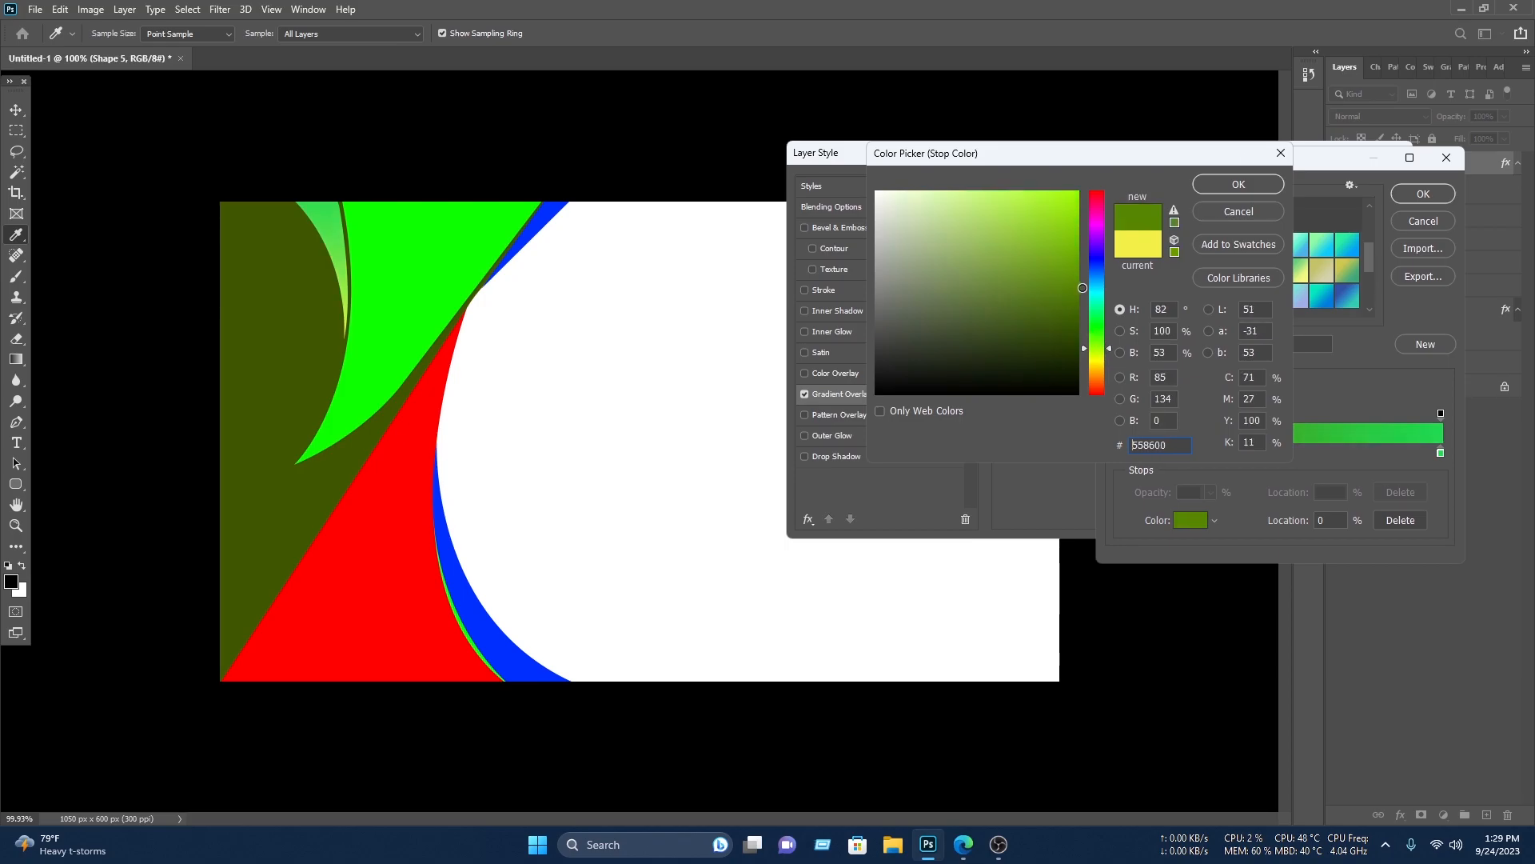
click(1239, 183)
Step: Recolor the end stop of the sliver's gradient to a yellowish lime green and apply the Gradient Overlay
click(1438, 453)
click(1188, 521)
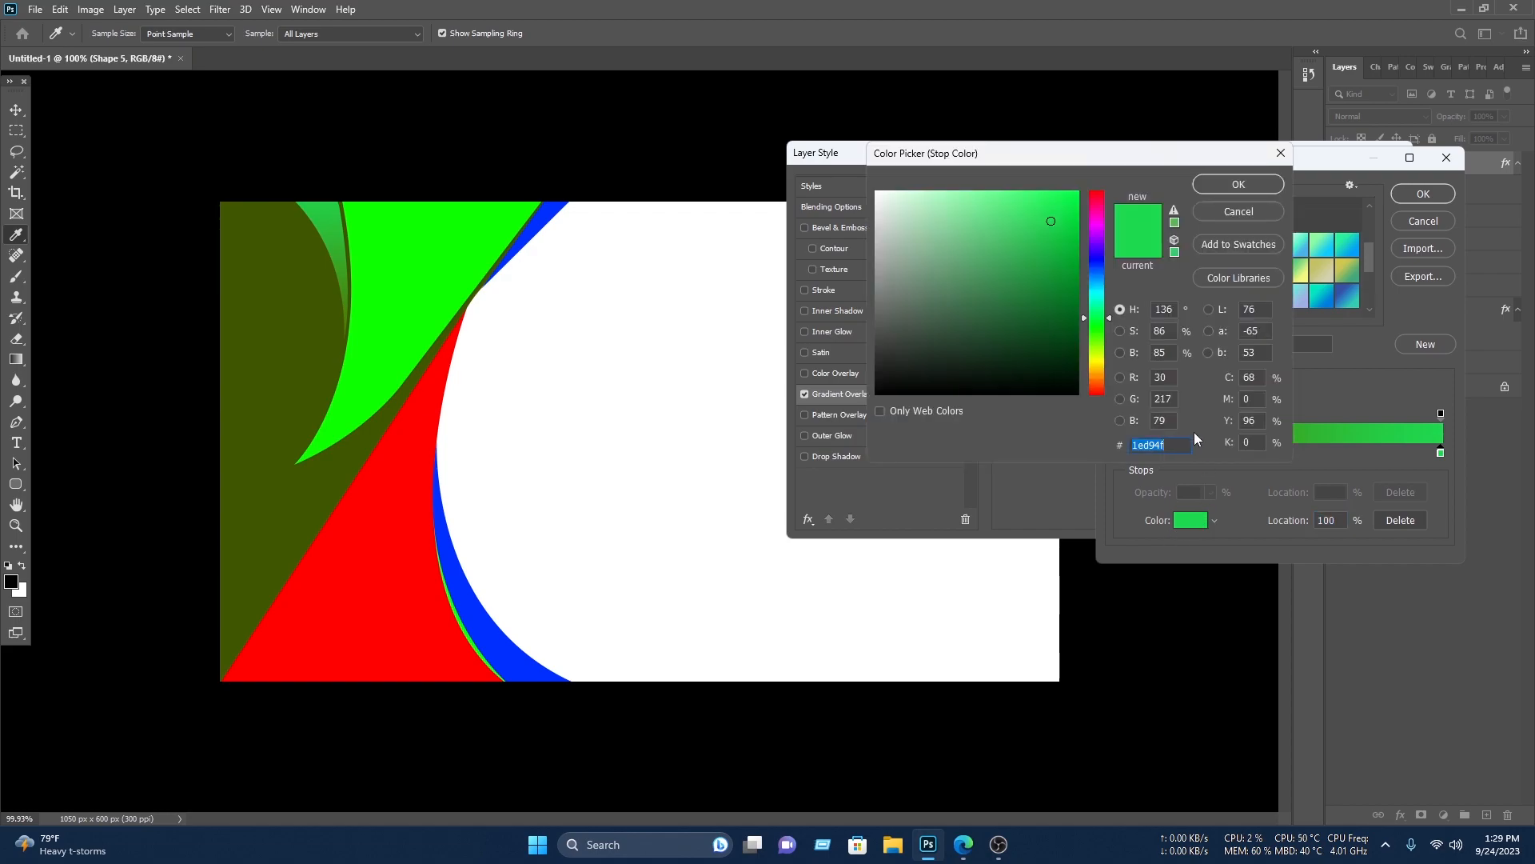
drag(1105, 330, 1102, 359)
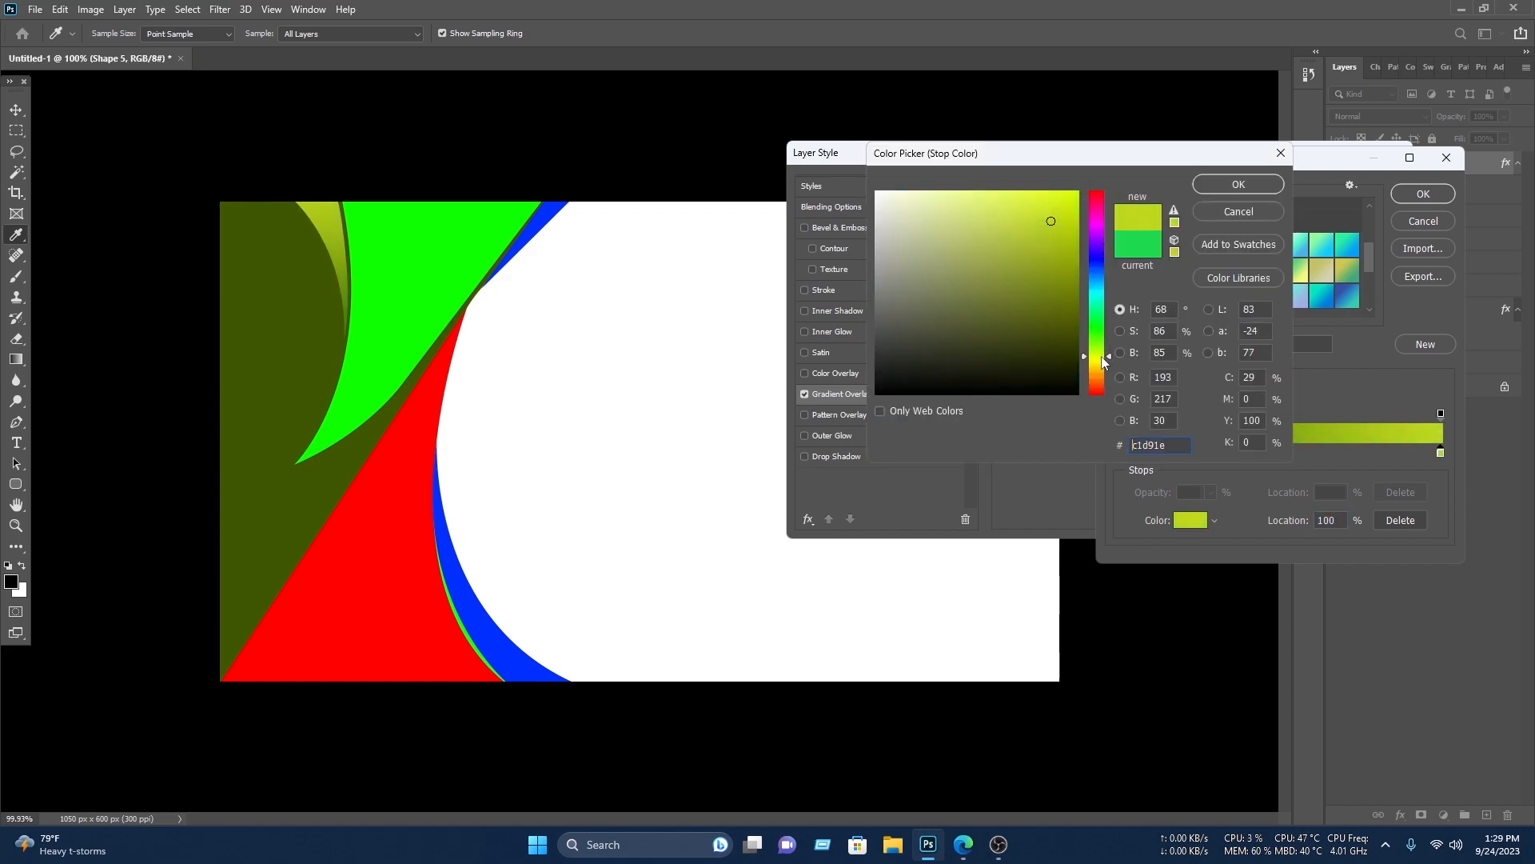
click(1248, 184)
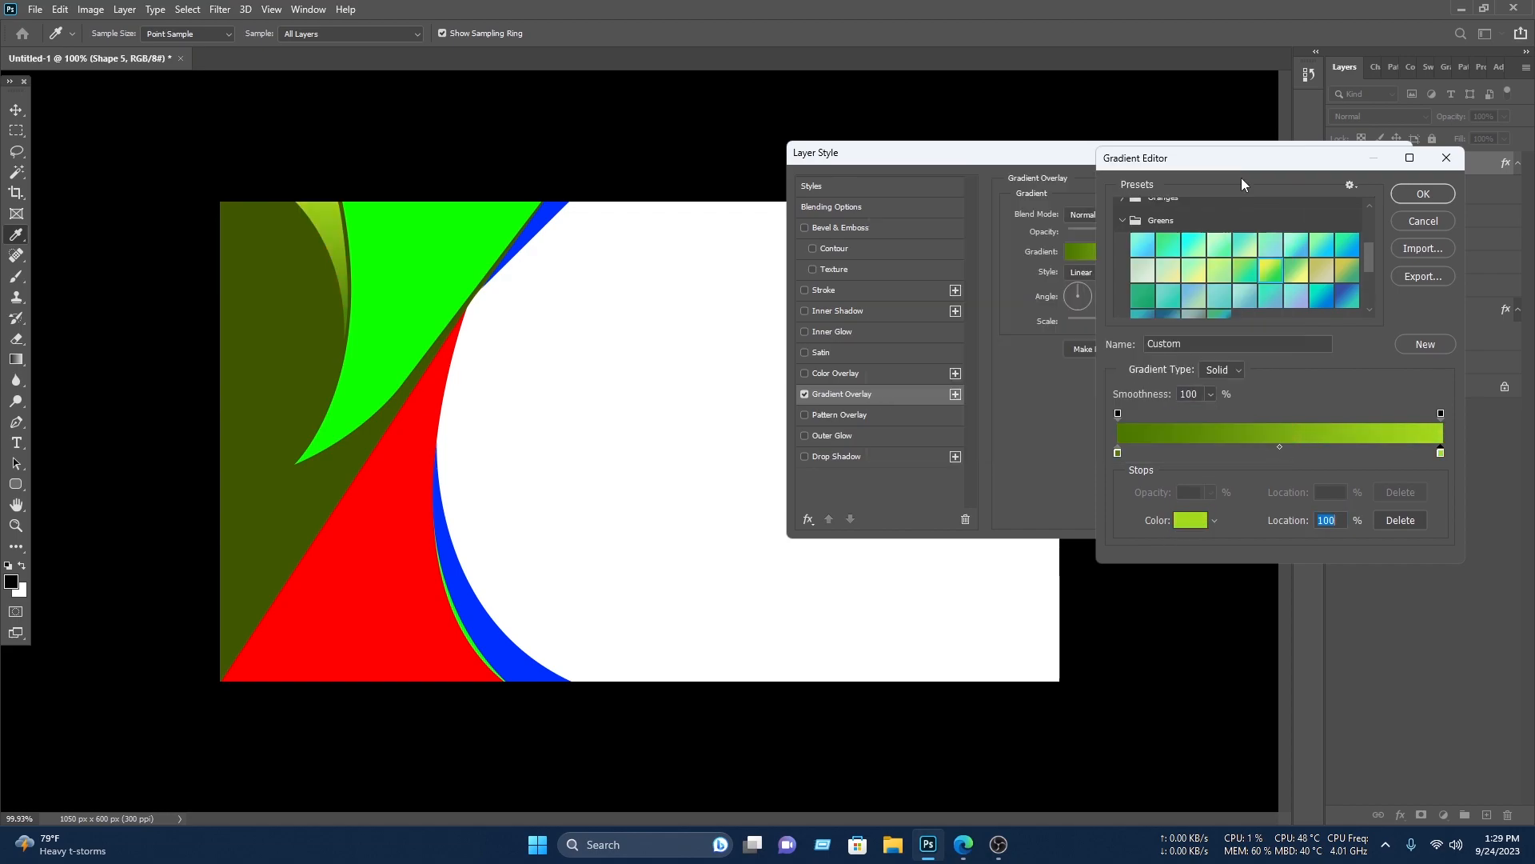
click(1420, 196)
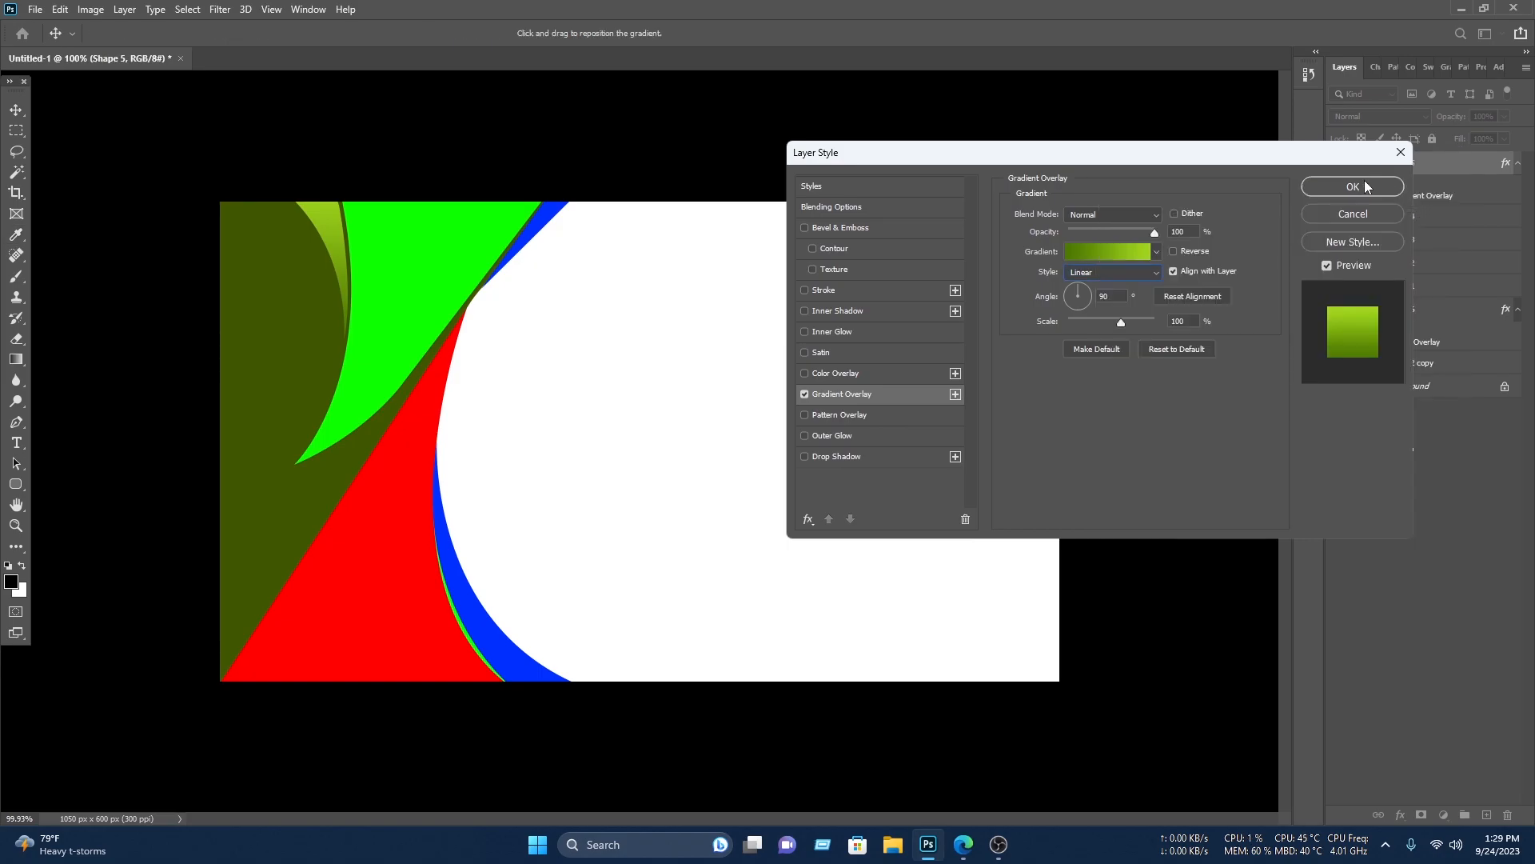
click(1367, 186)
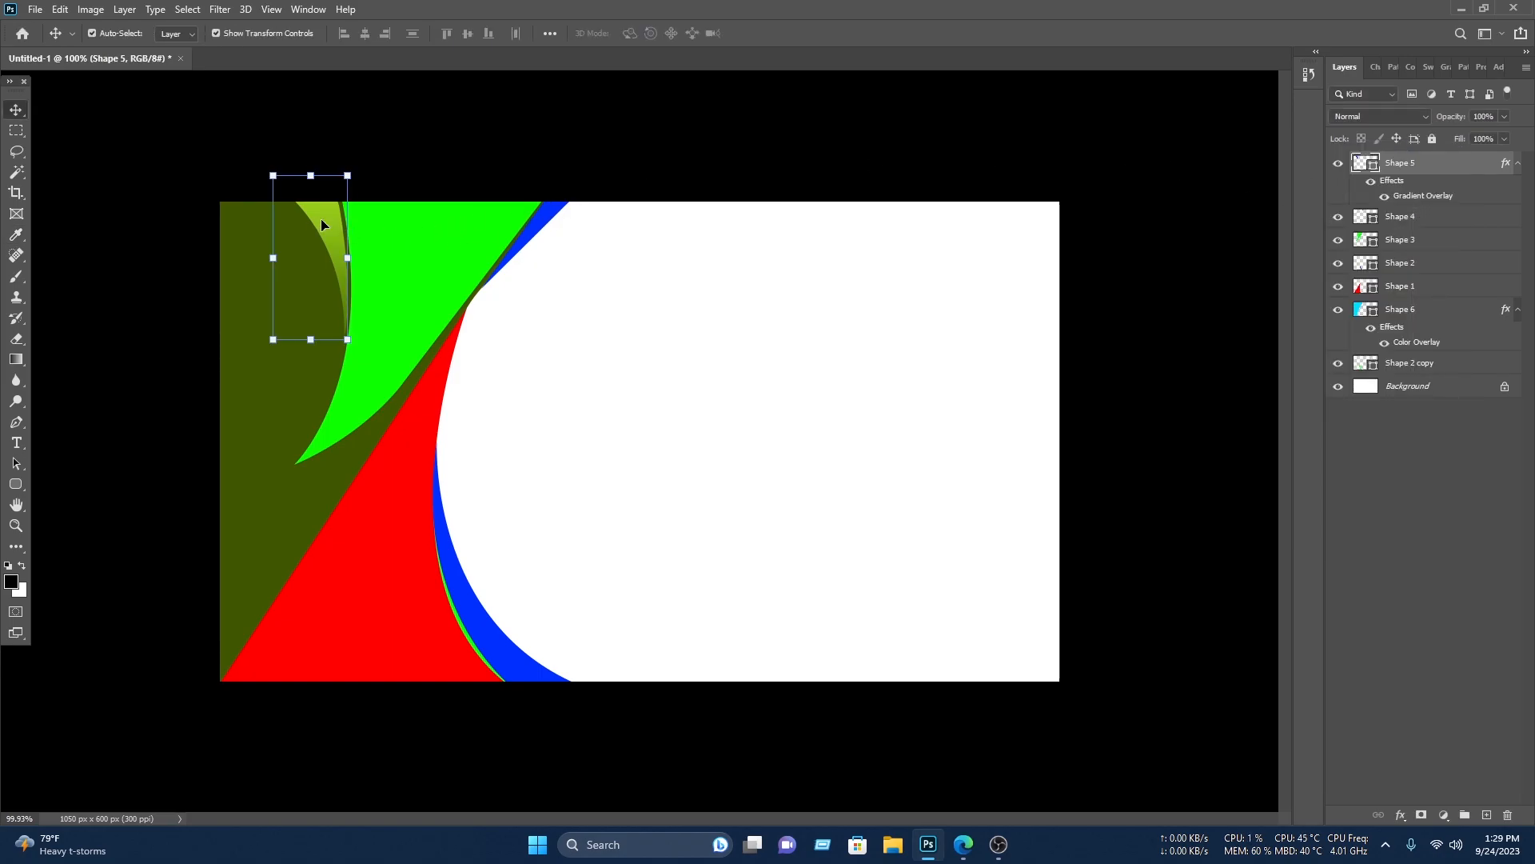
Step: Copy the sliver's layer style and paste it onto the blue sliver at the upper edge and the bright green shape
right_click(1436, 163)
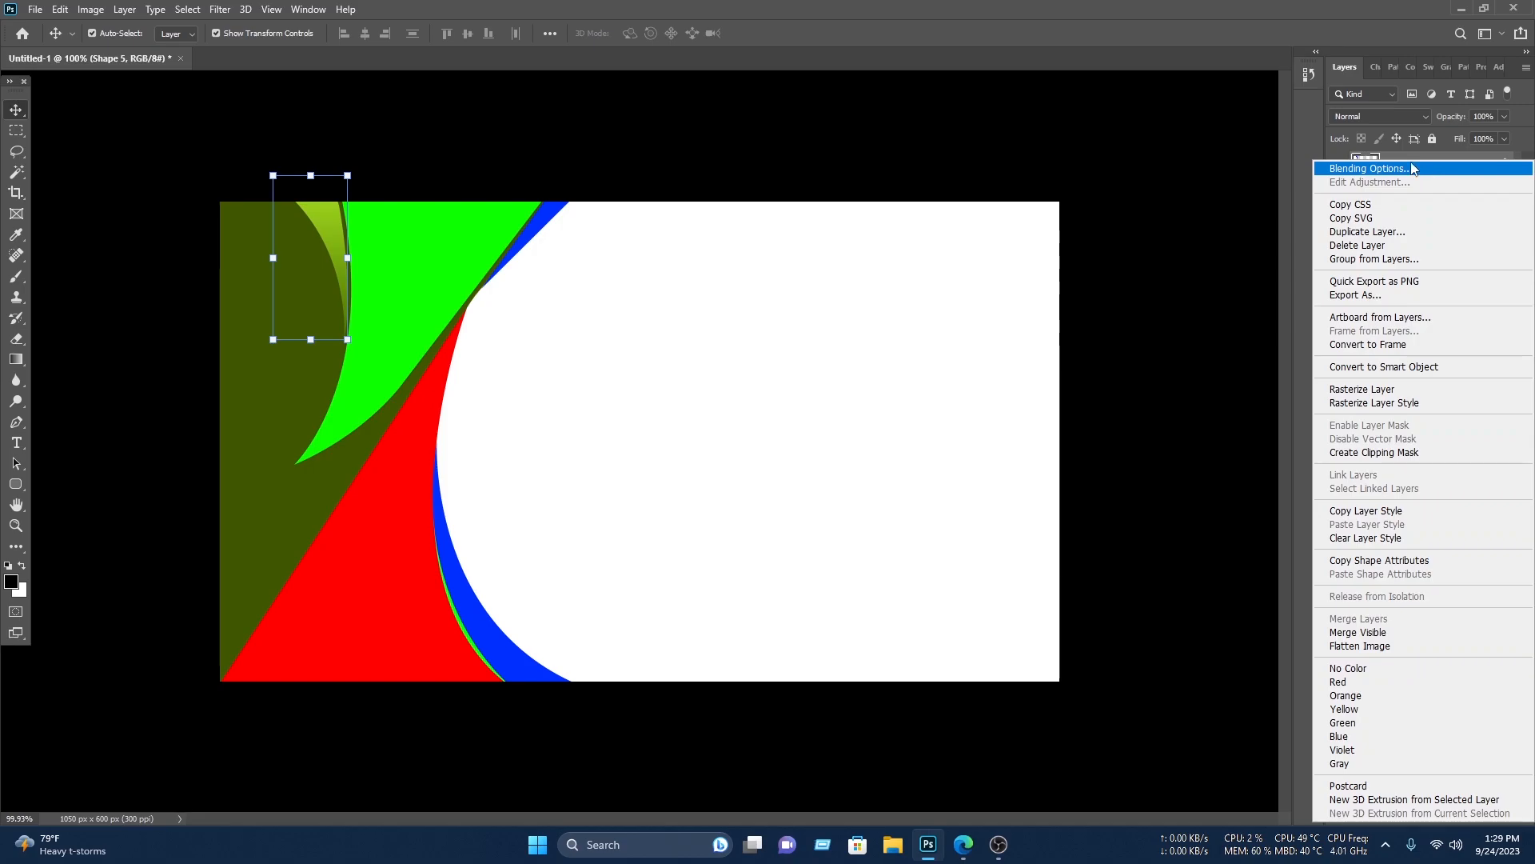
click(1377, 518)
click(1083, 280)
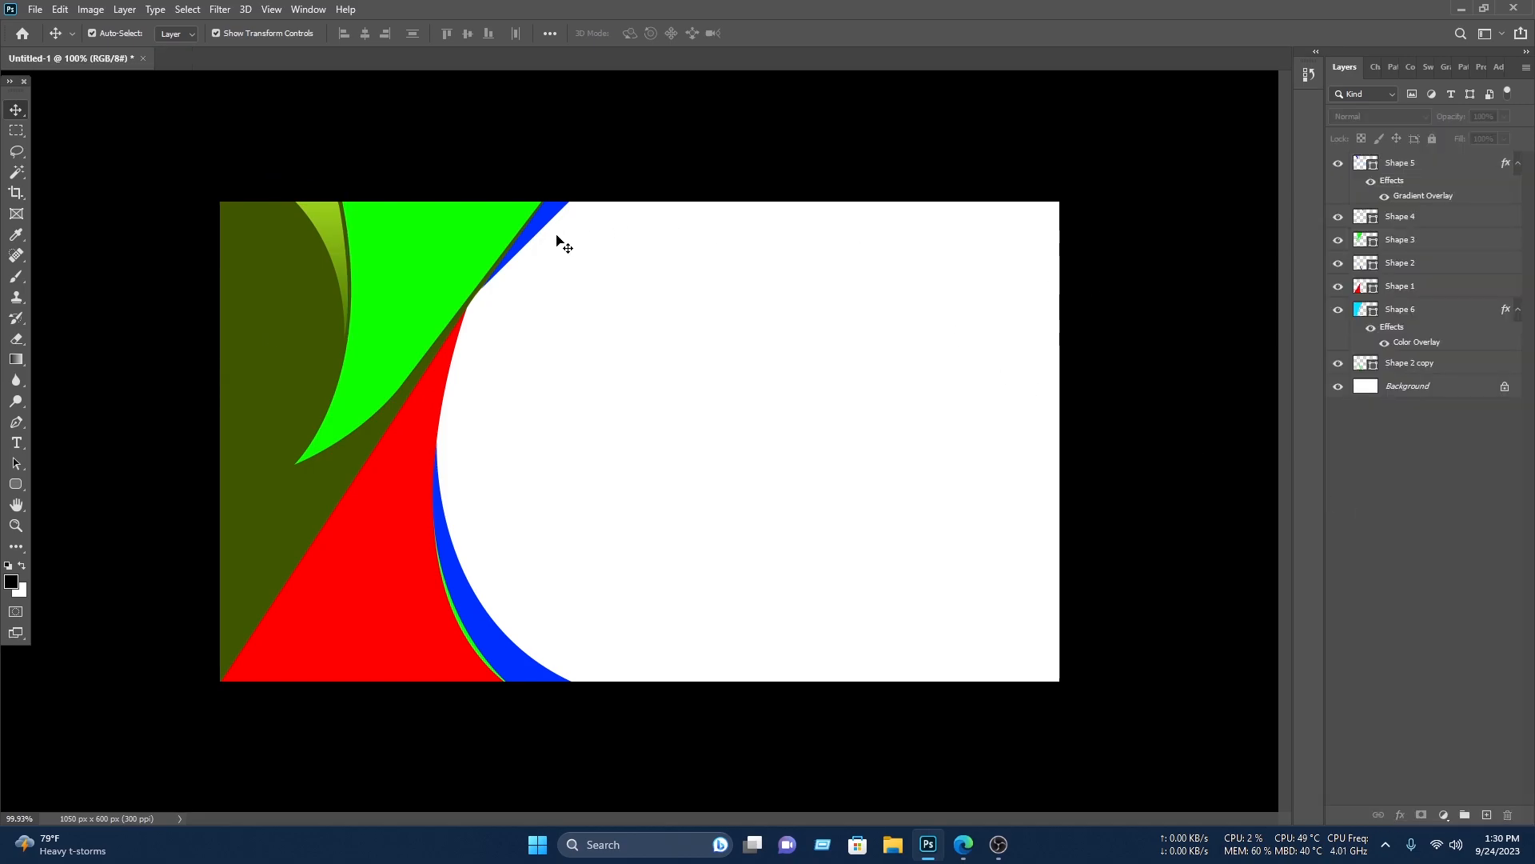
click(548, 226)
right_click(1402, 224)
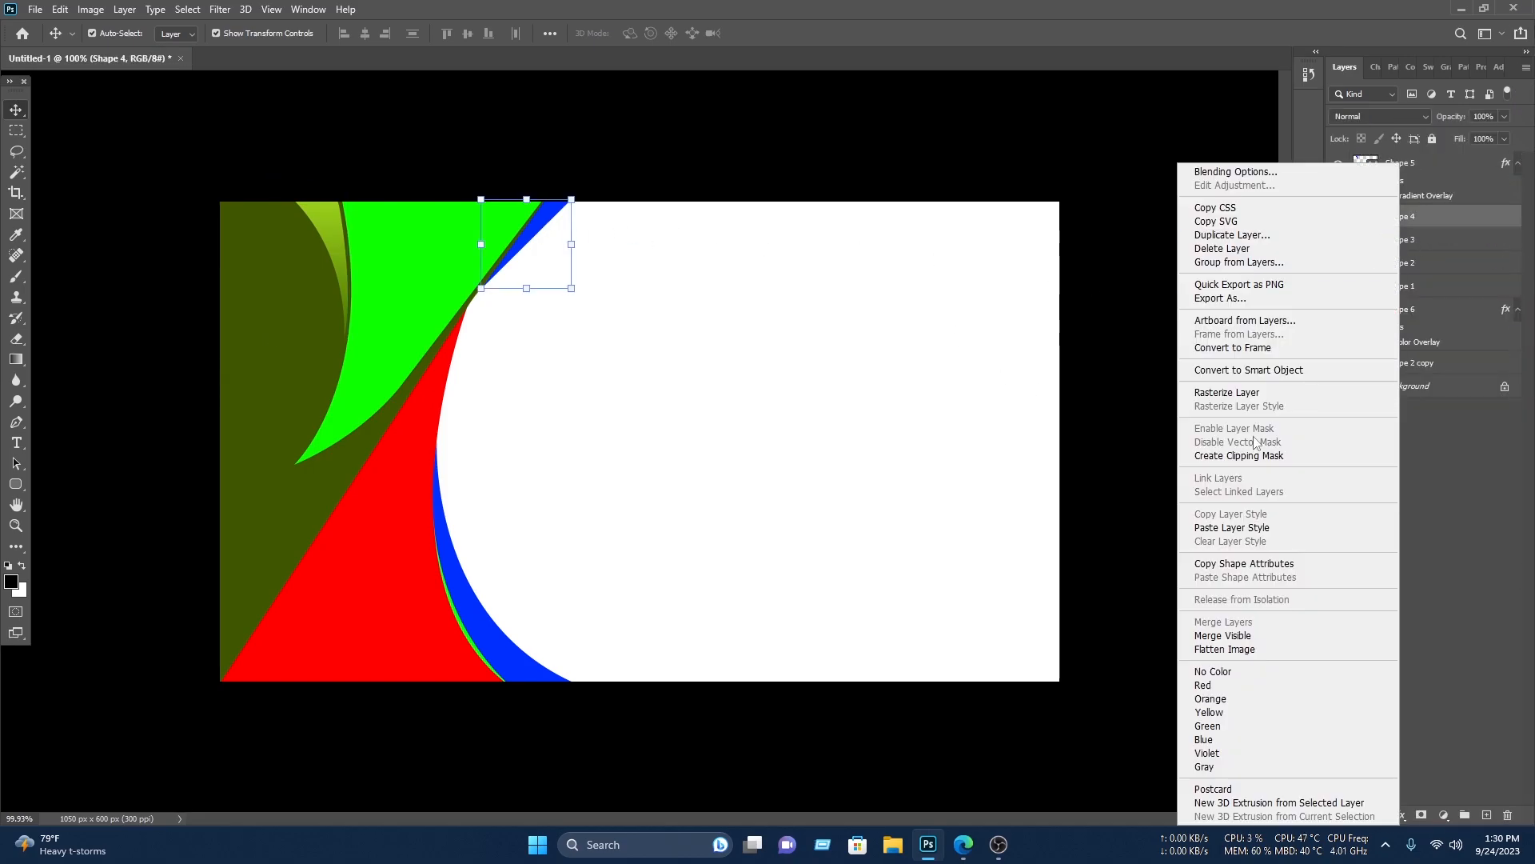
click(1230, 527)
click(445, 251)
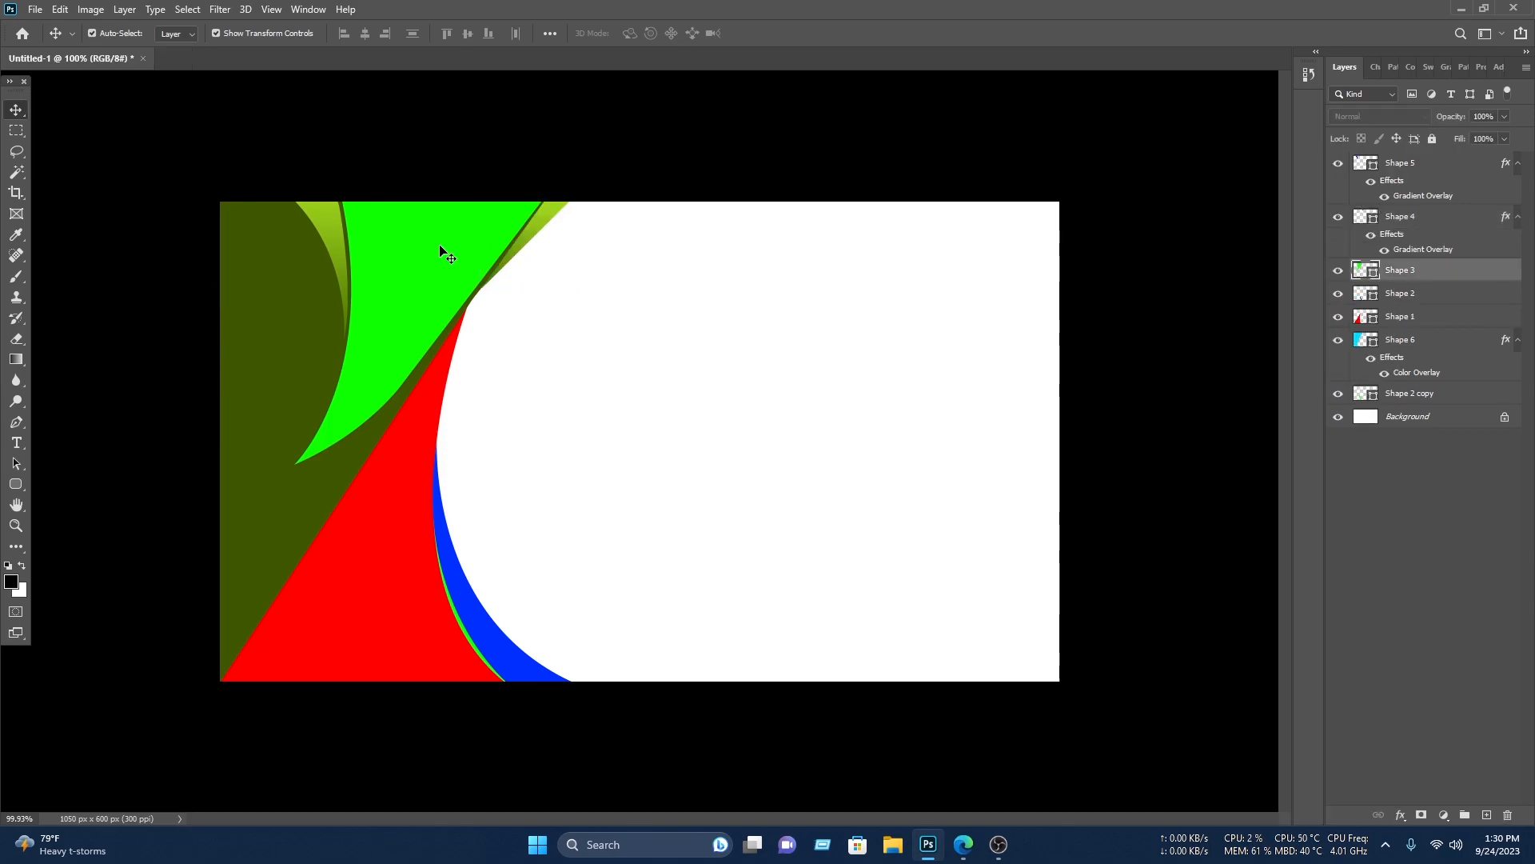
right_click(1429, 279)
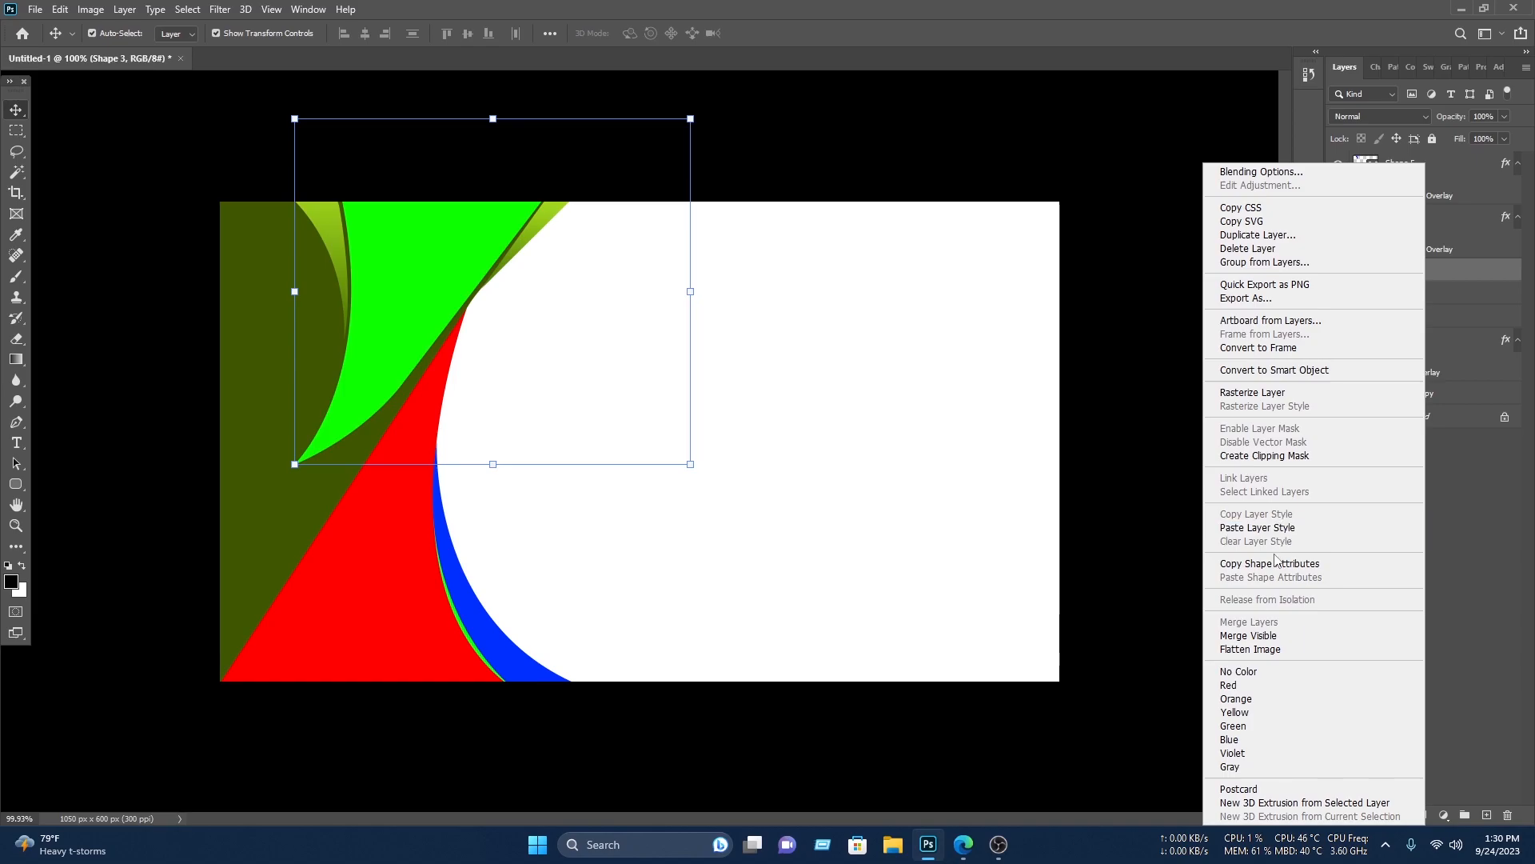
click(1258, 528)
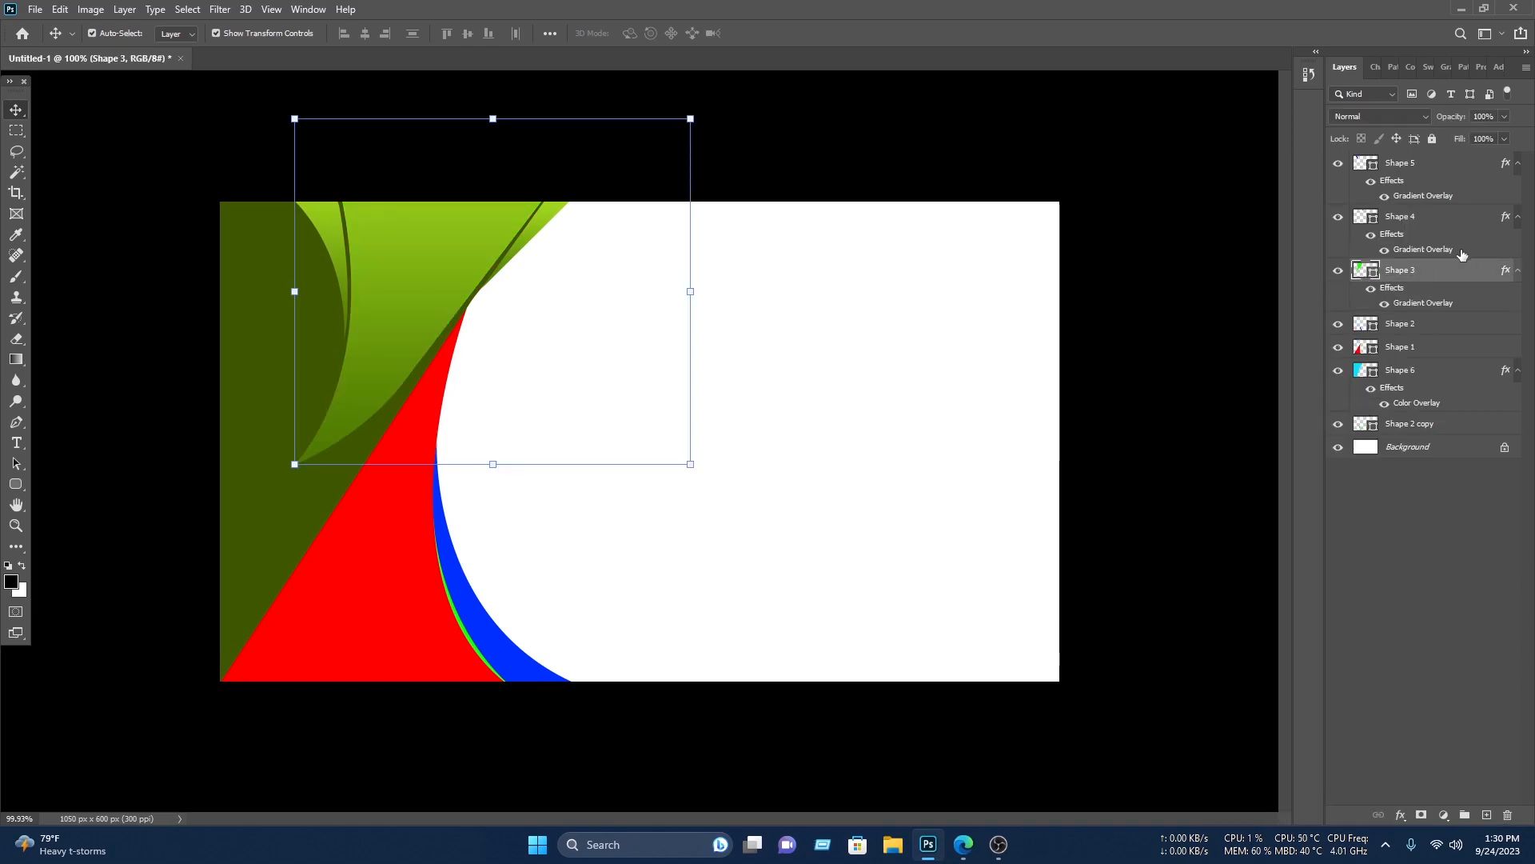
Step: Swap the gradient stops of the large upper shape (Shape 3), with lime green at 5% and dark green near the opposite end
right_click(1420, 278)
click(1349, 176)
click(848, 394)
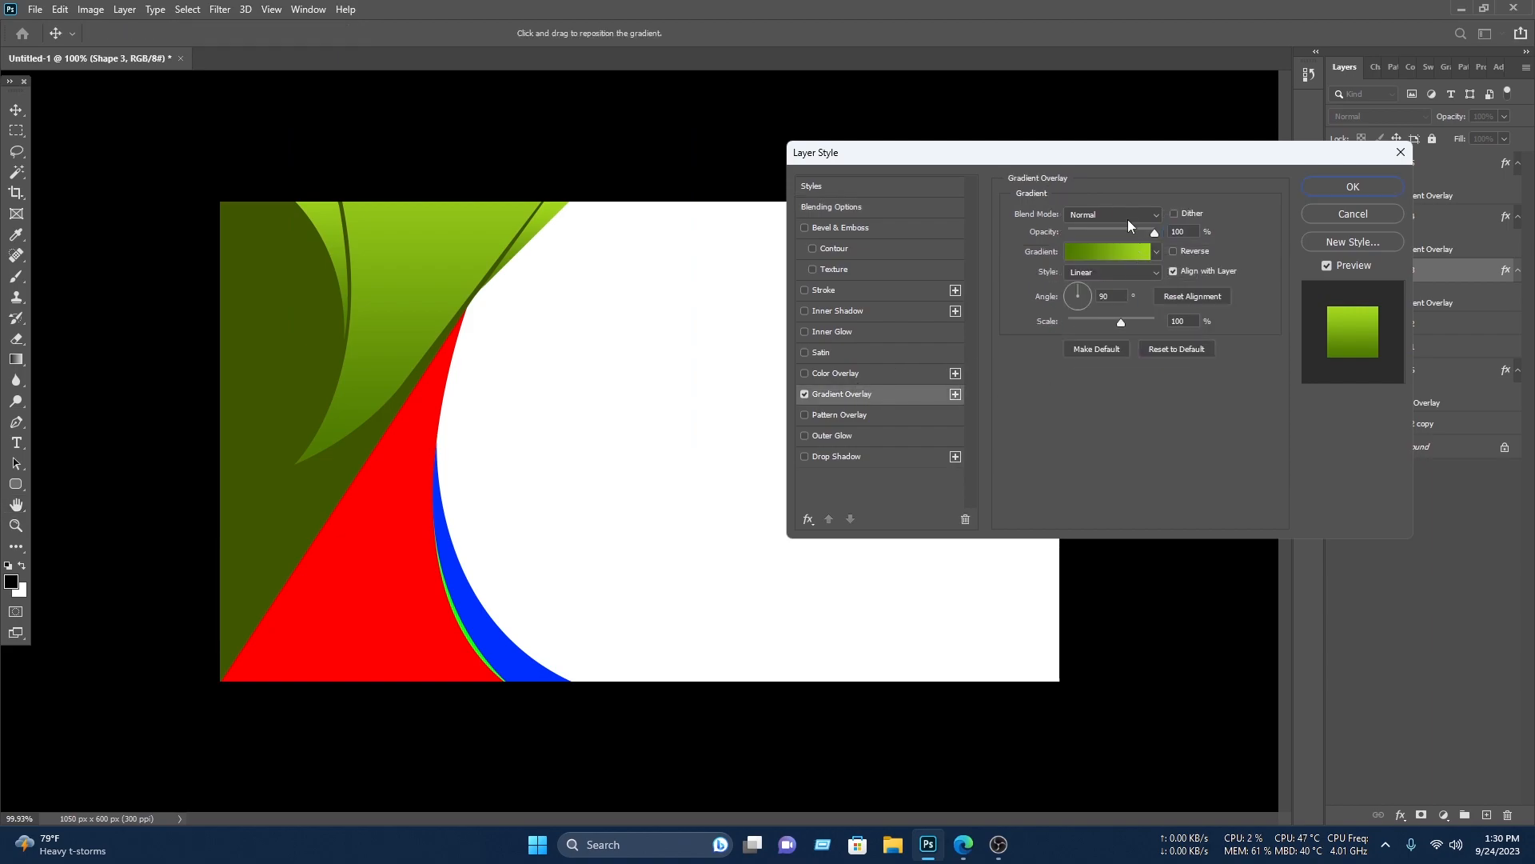
click(1097, 252)
drag(1437, 453, 1385, 455)
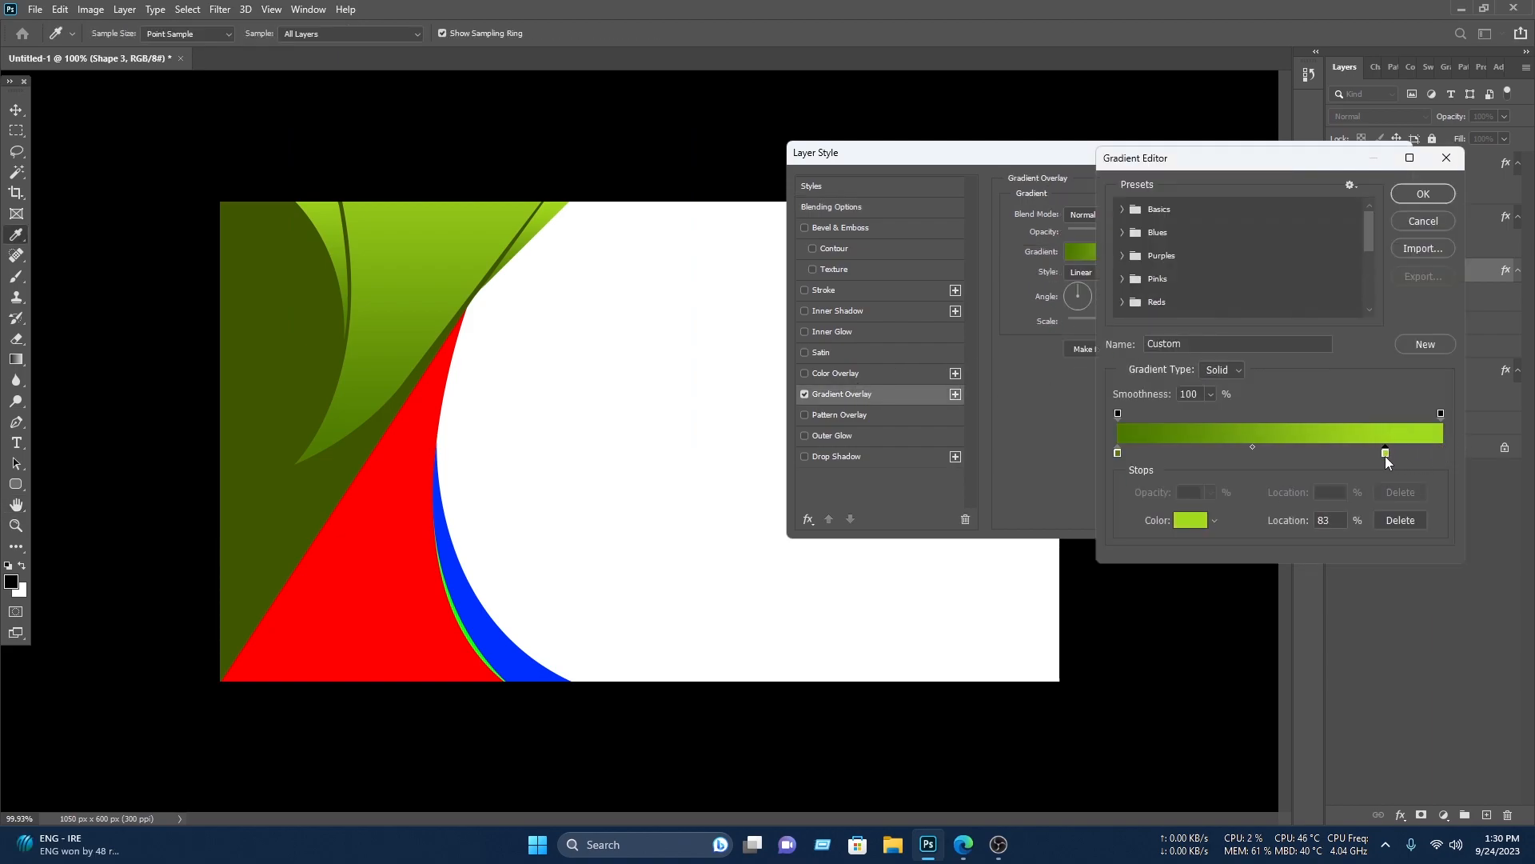
click(1117, 454)
mouse_move(1118, 453)
mouse_down()
mouse_move(1422, 453)
mouse_move(1134, 457)
mouse_up()
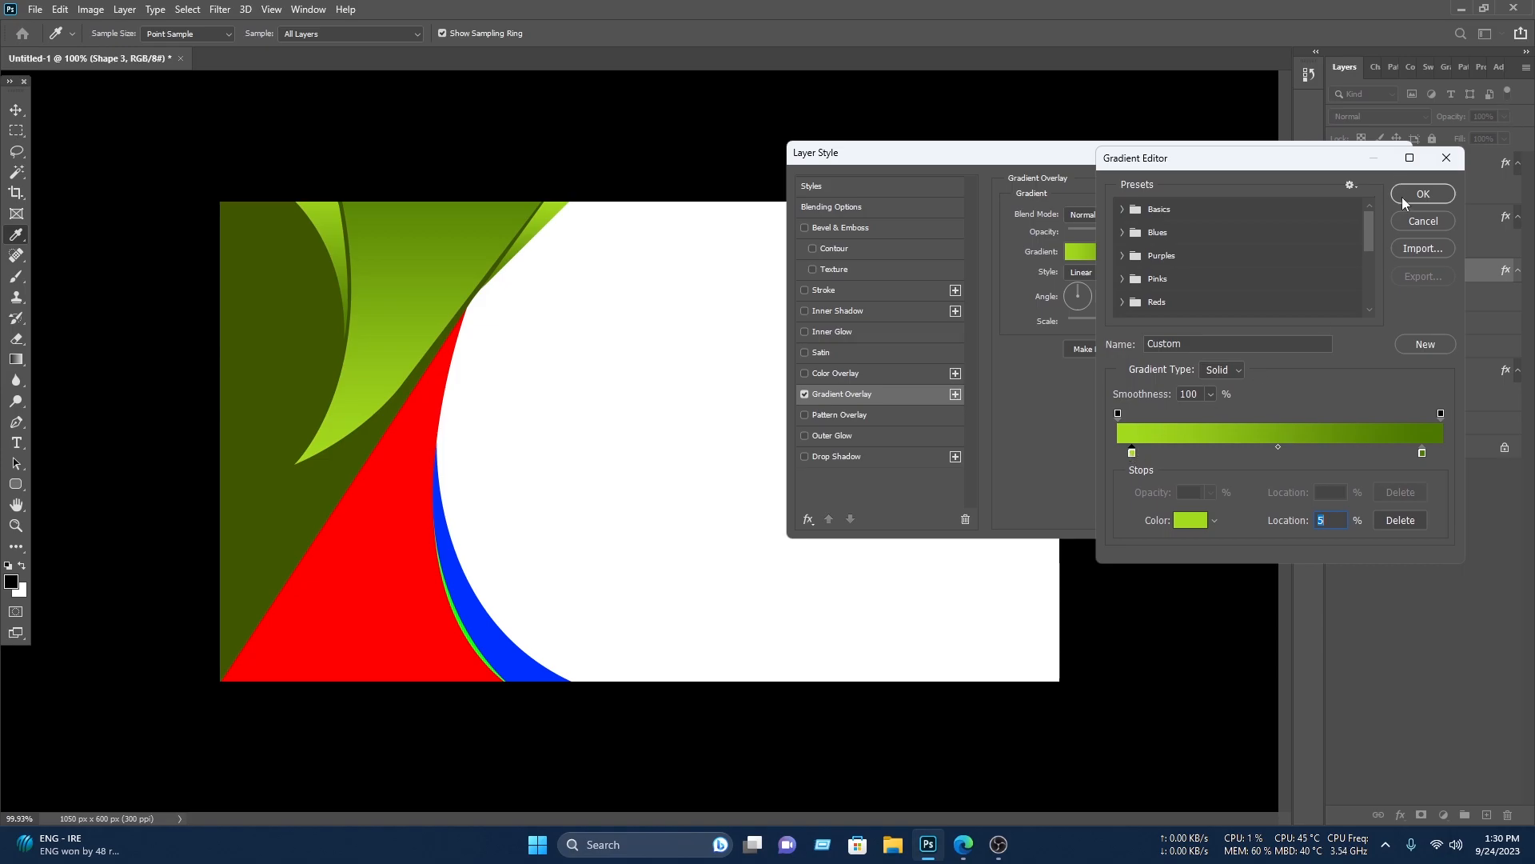
click(1422, 194)
click(1355, 188)
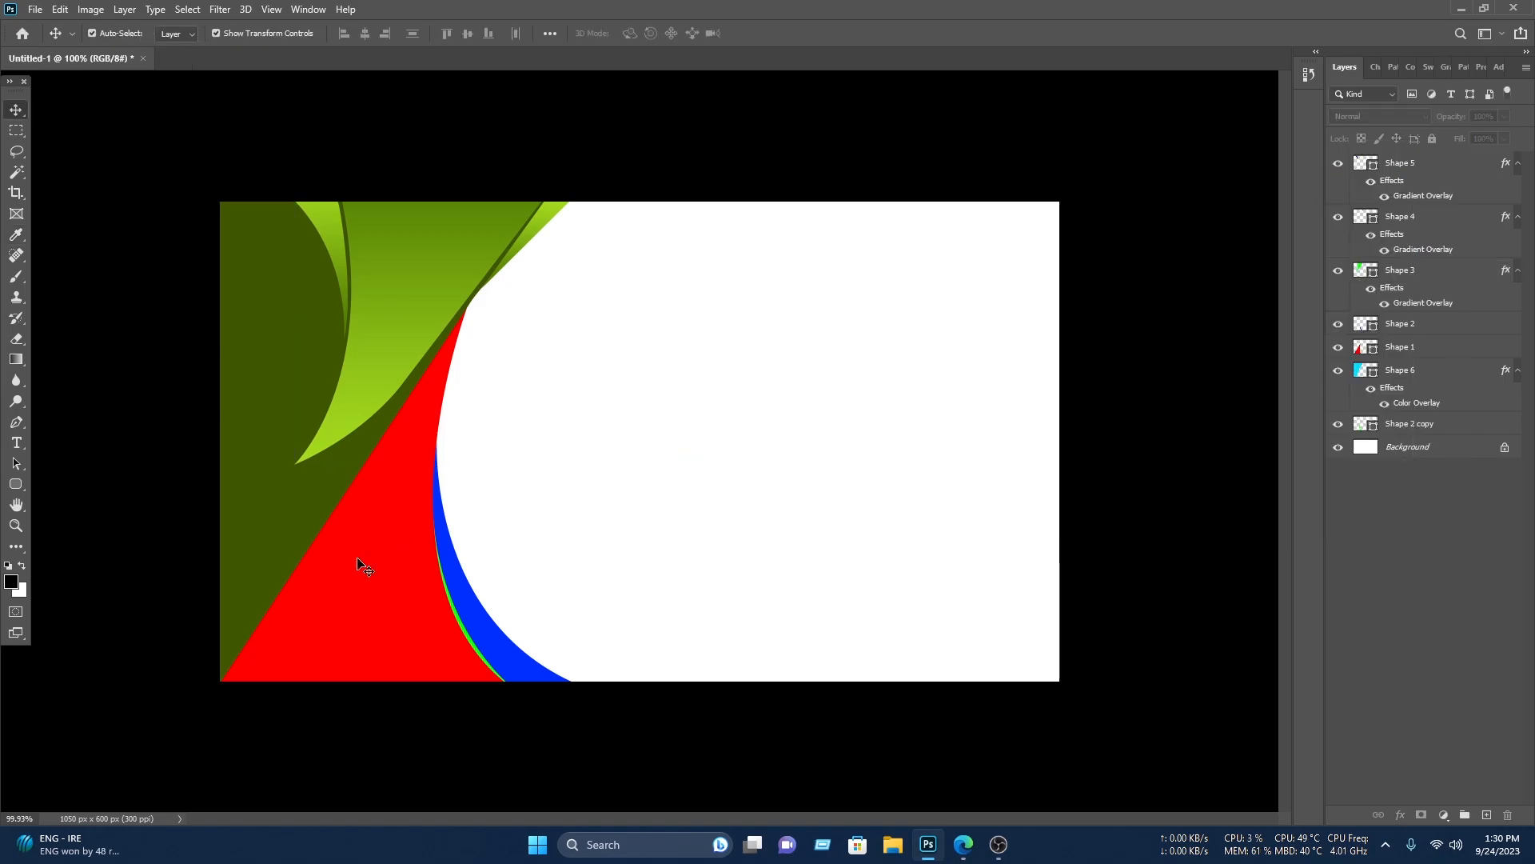
Step: Paste the copied gradient layer style onto the red shape (Shape 1)
click(1439, 347)
right_click(1467, 352)
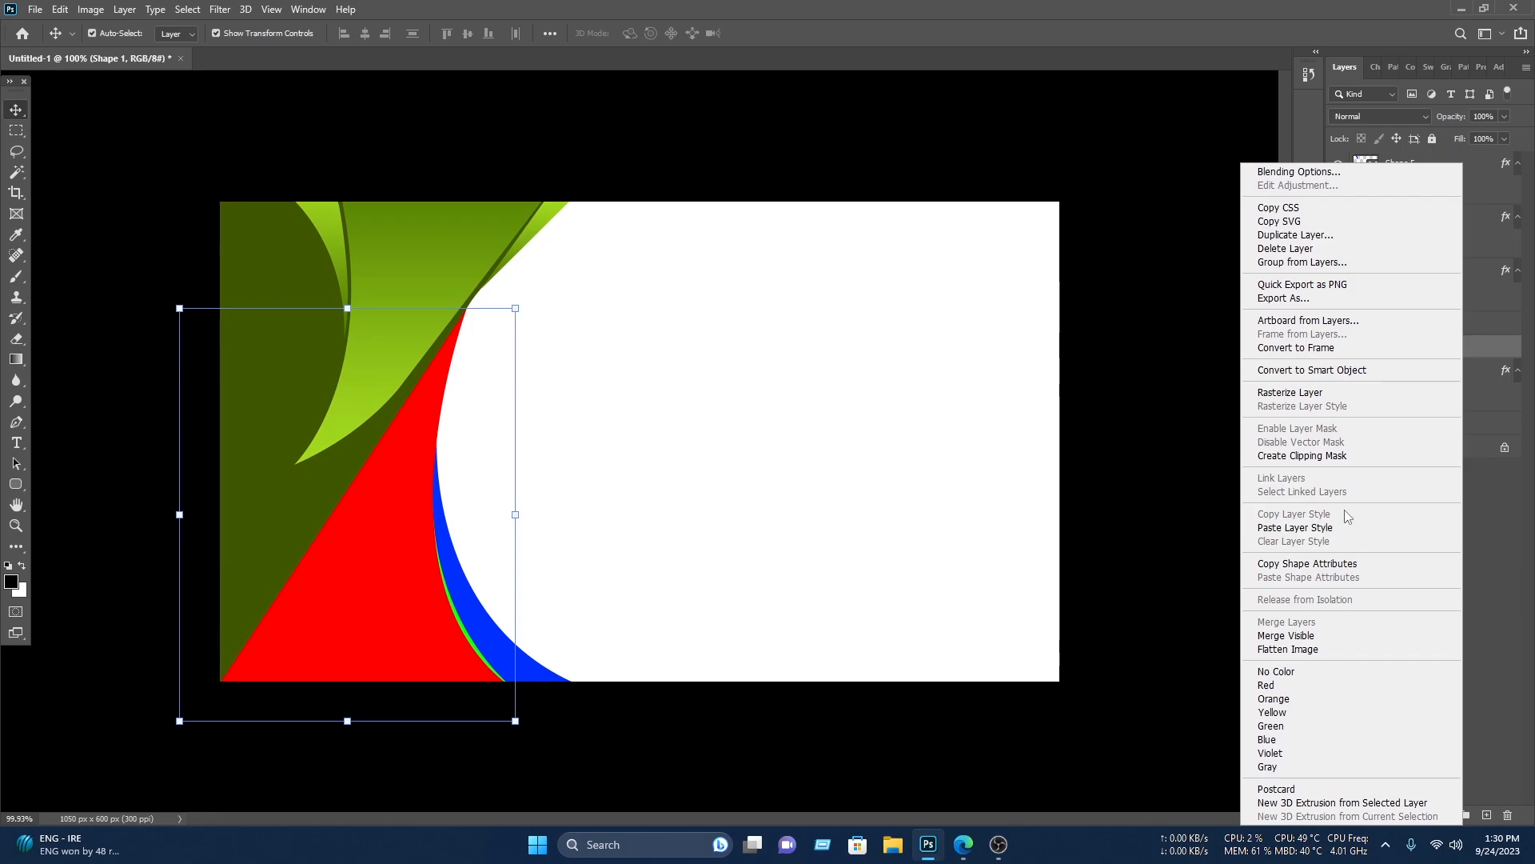
click(1312, 529)
Step: Reverse the Gradient Overlay on Shape 1 and rotate its angle so the gradient darkens diagonally toward the curved right edge
right_click(1386, 352)
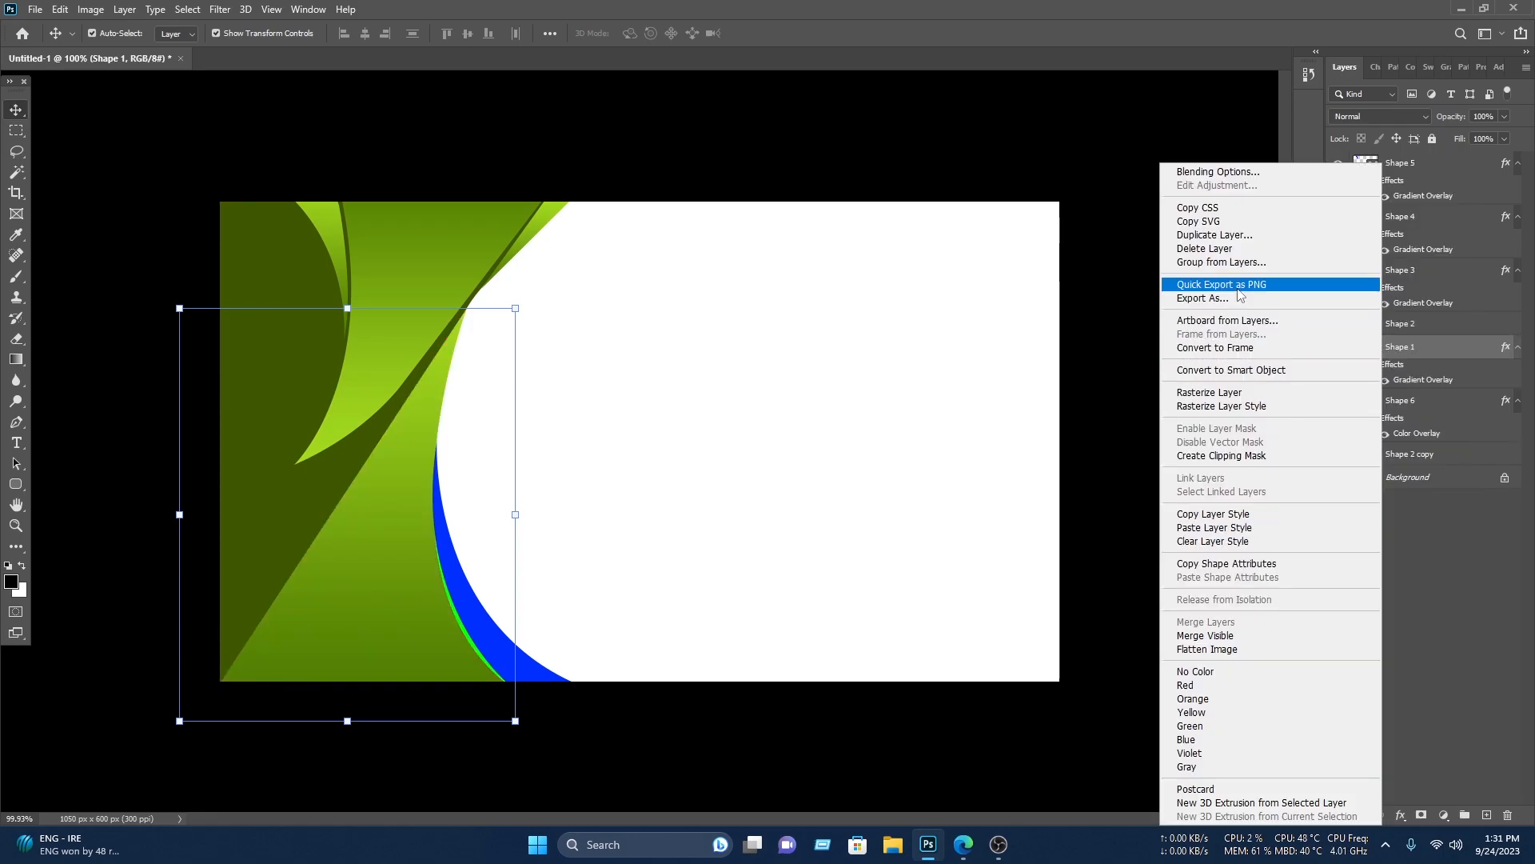
click(1243, 172)
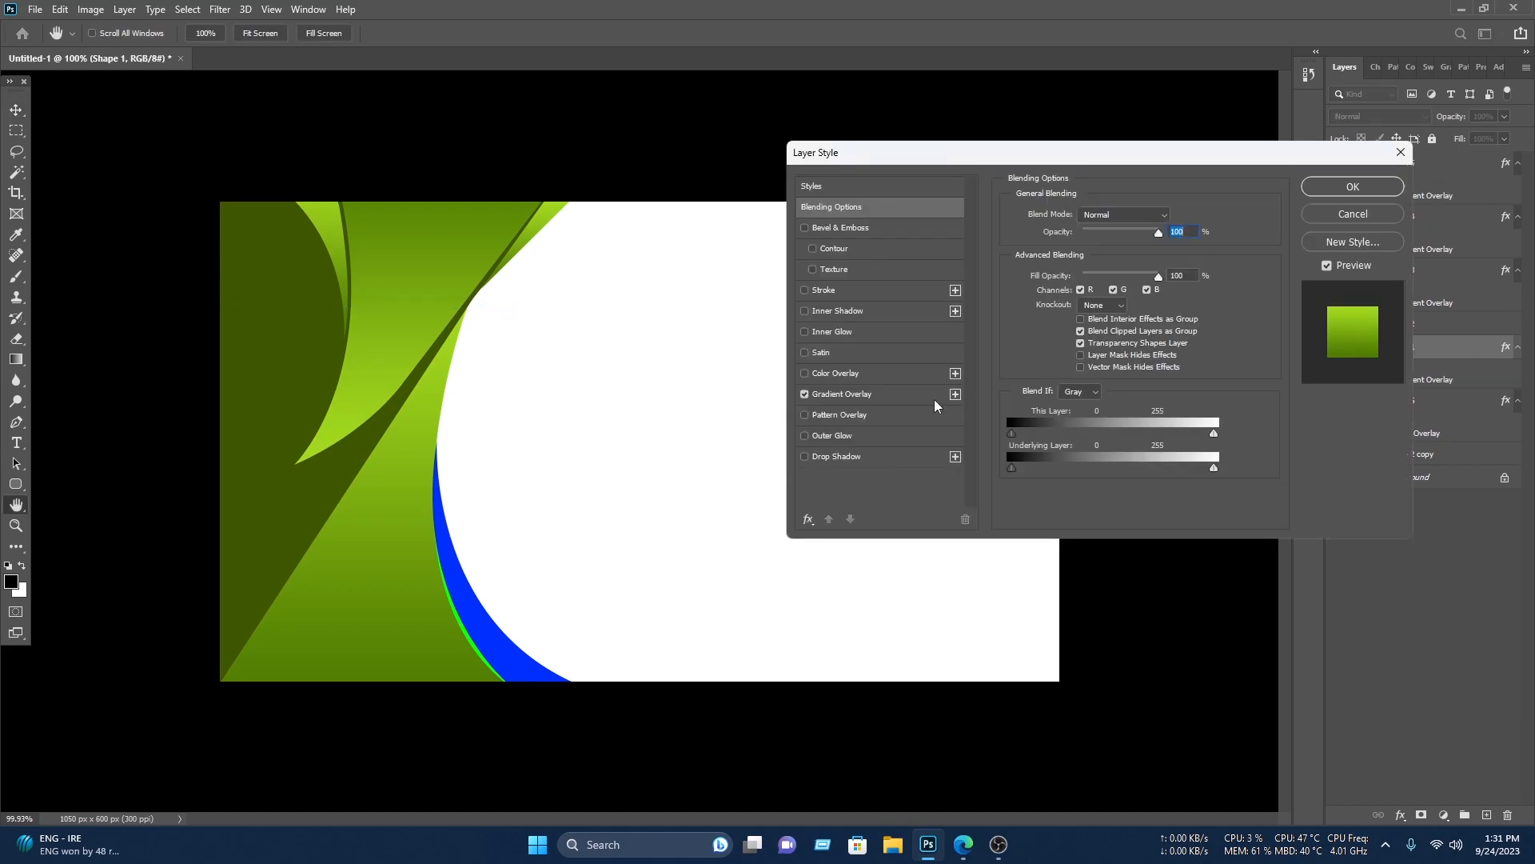
click(875, 396)
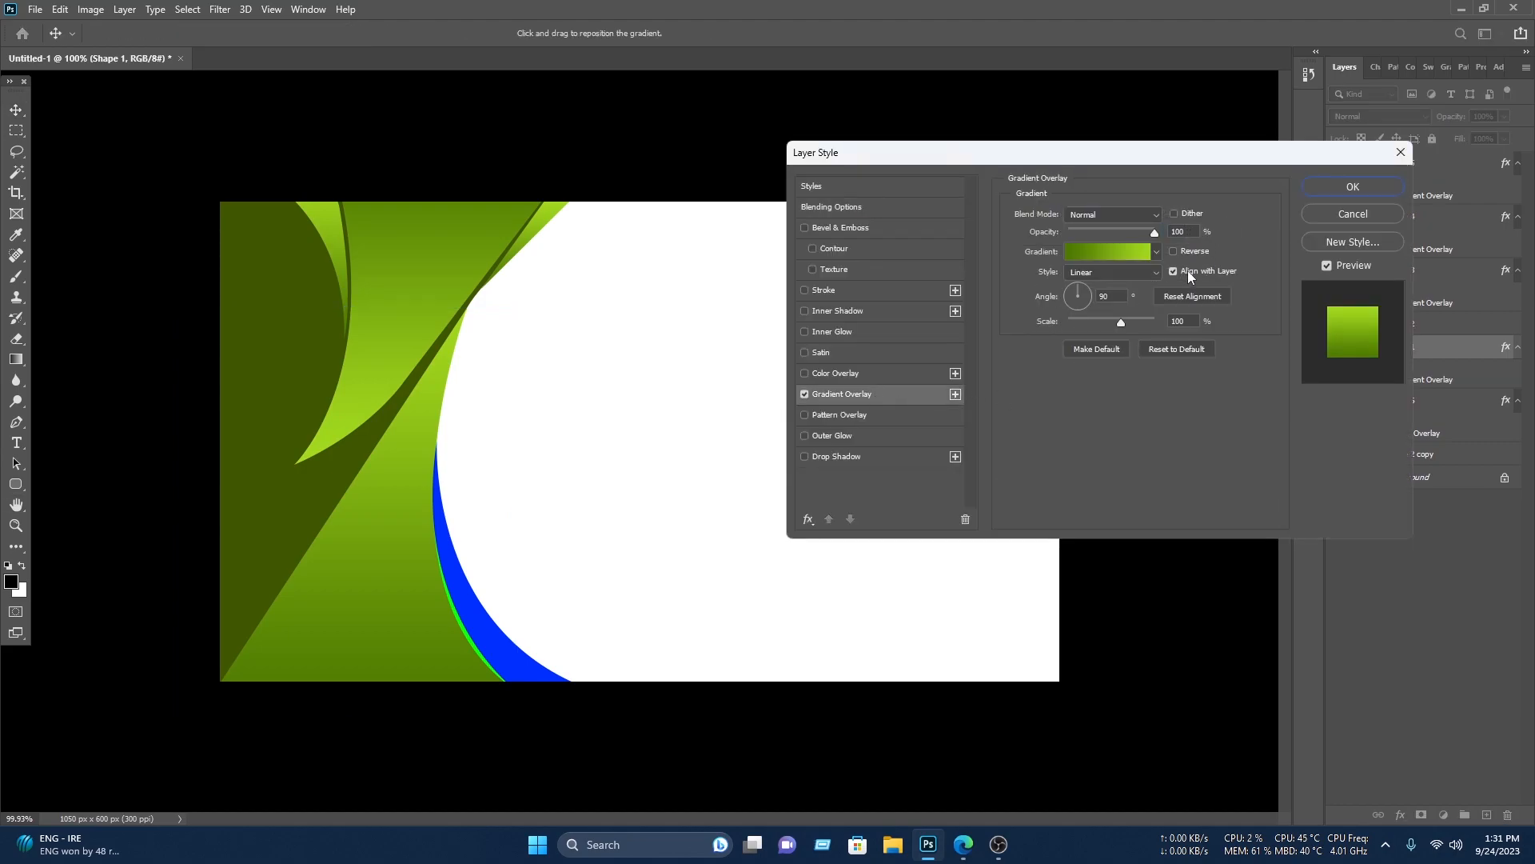
click(1173, 251)
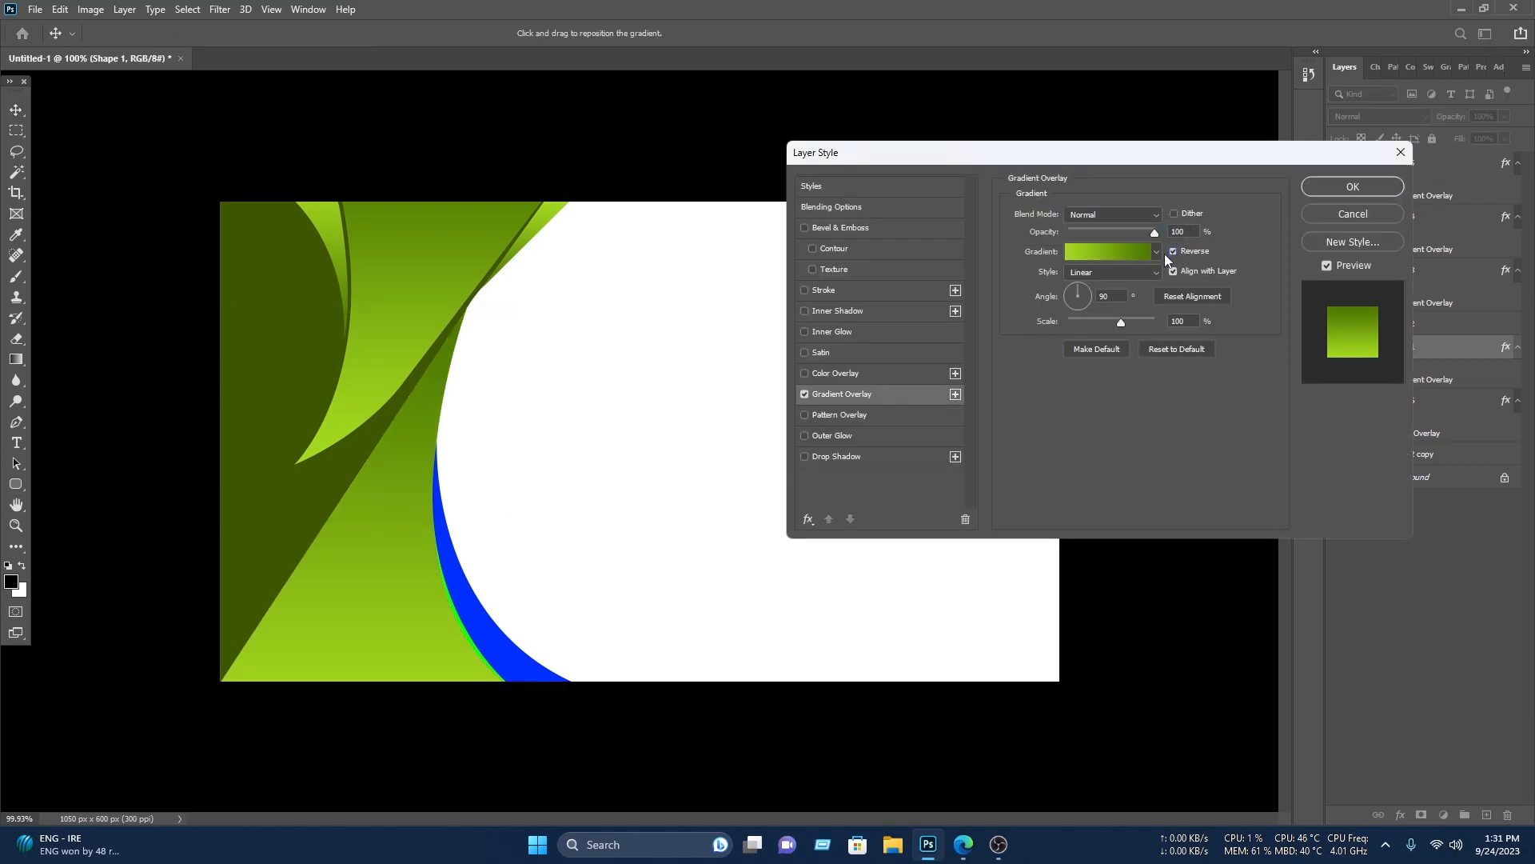
drag(1081, 293, 1111, 228)
key(Return)
Step: Add a Gradient Overlay to the lower blue sliver (Shape 2) and set its dark start stop to 436900
click(544, 668)
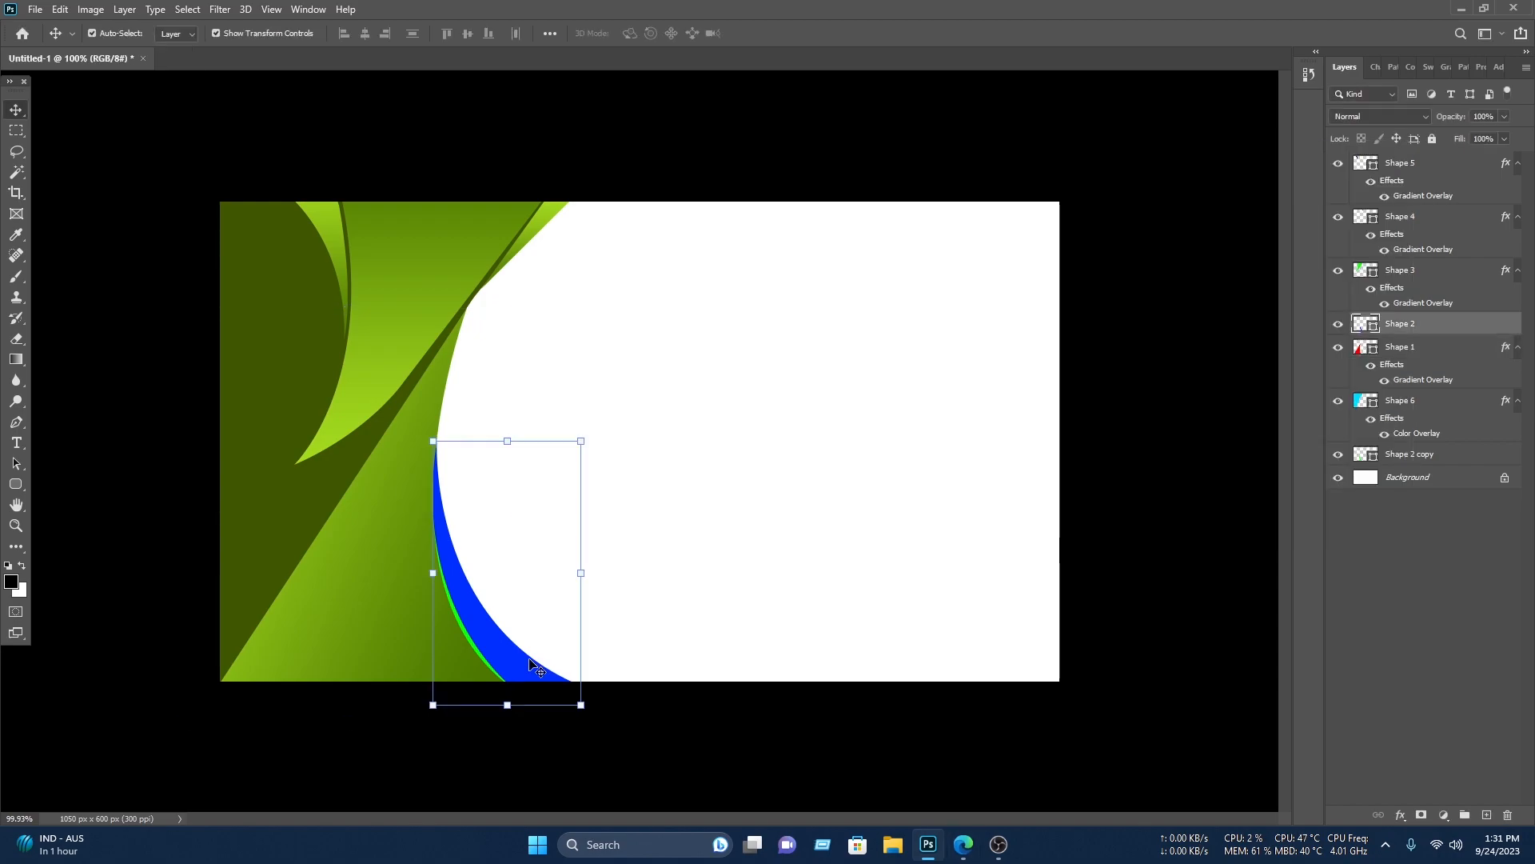
right_click(1392, 324)
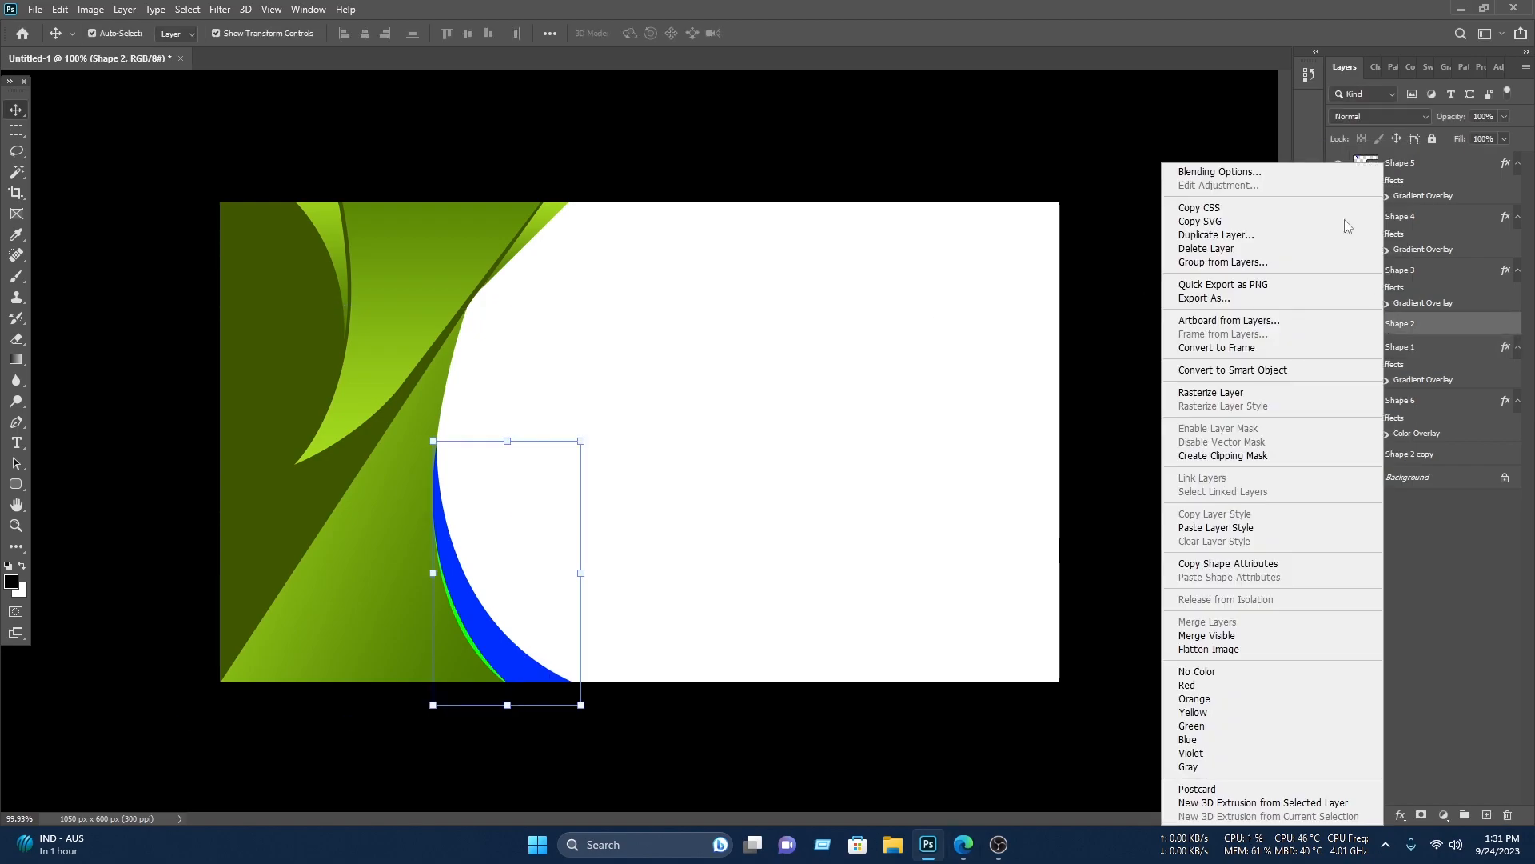
click(1238, 173)
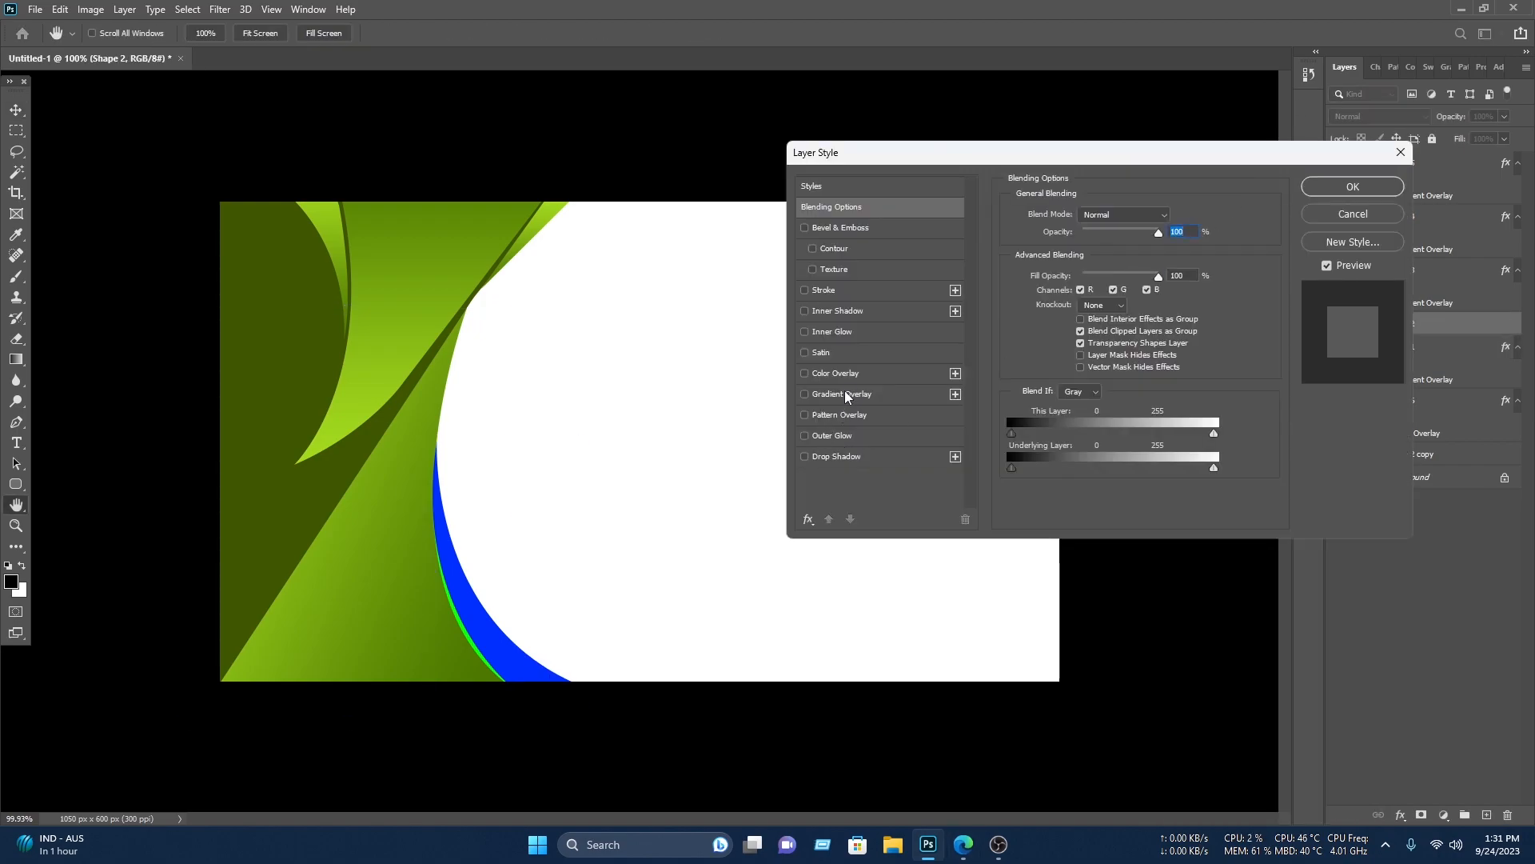
click(836, 395)
click(1101, 252)
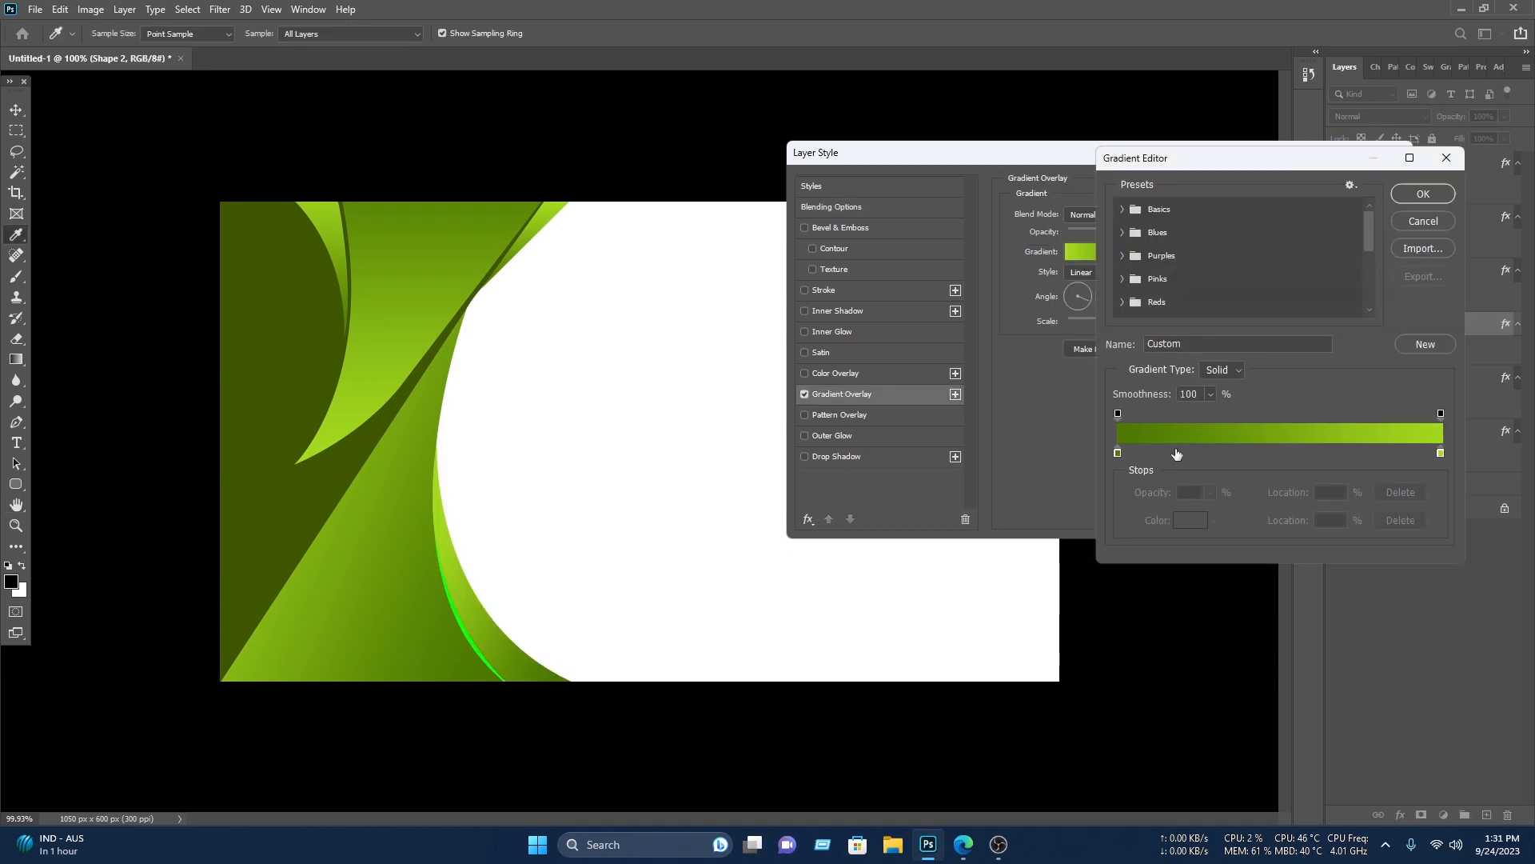
click(1117, 452)
click(1182, 522)
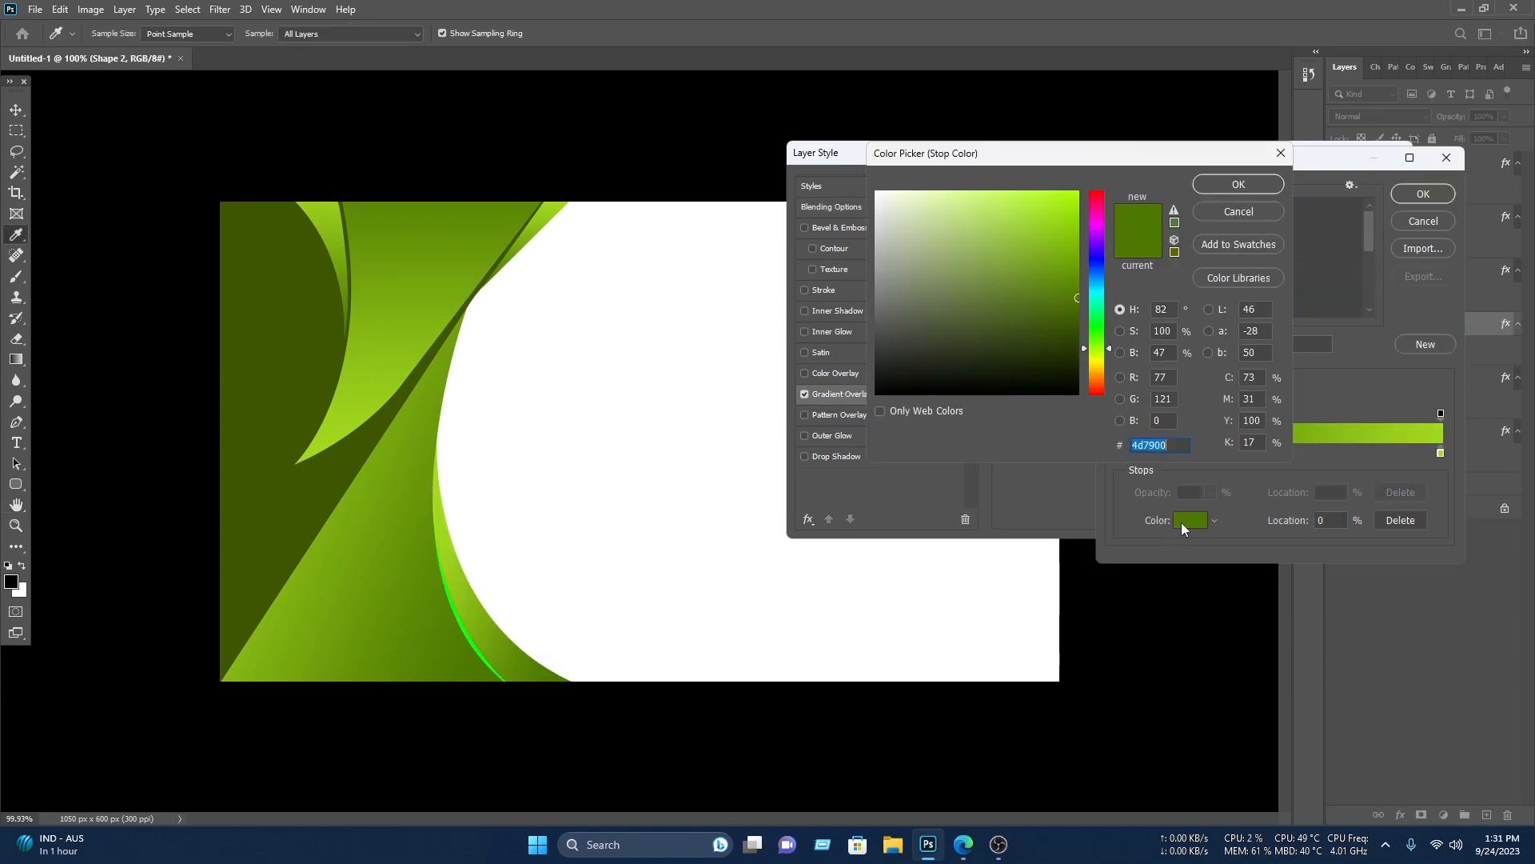
drag(1075, 303, 1078, 311)
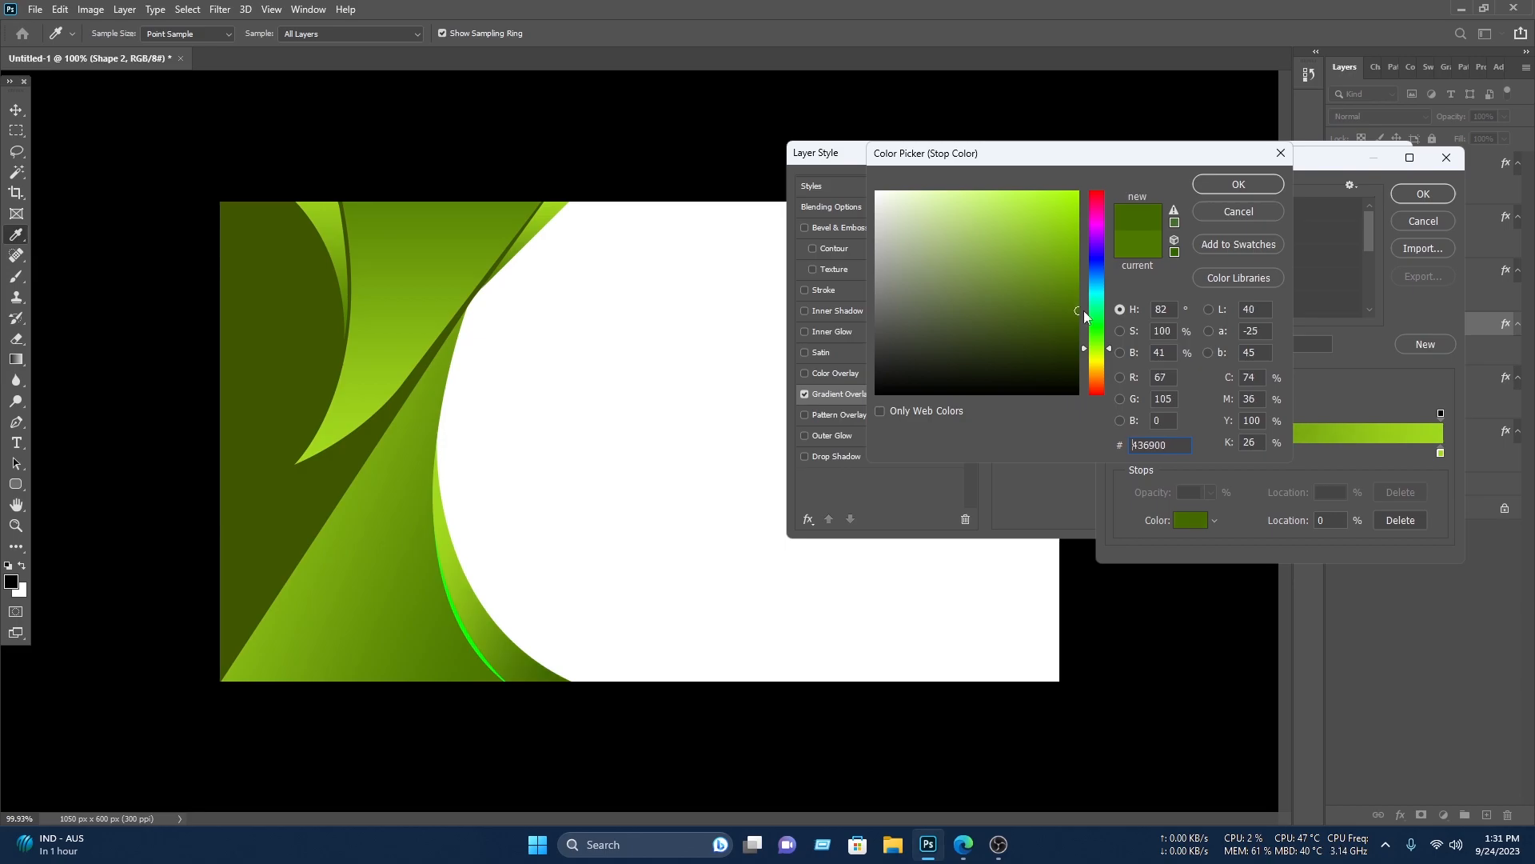
click(1226, 186)
Step: Darken the light stop of Shape 2's gradient to medium green, move it to 66%, and apply the overlay
click(1442, 452)
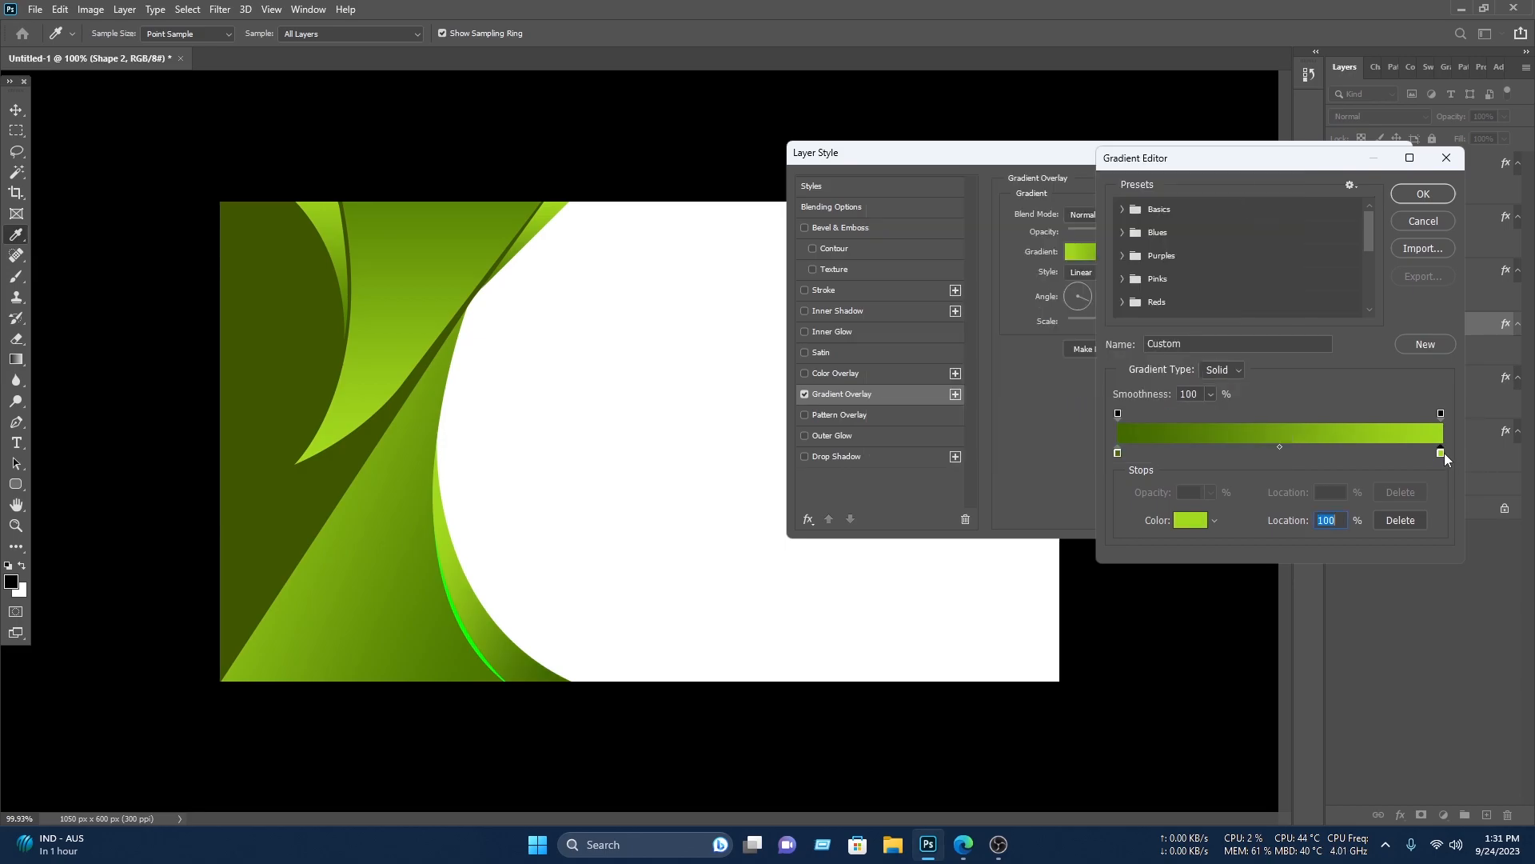
click(1192, 519)
drag(1067, 268, 1091, 267)
click(1236, 184)
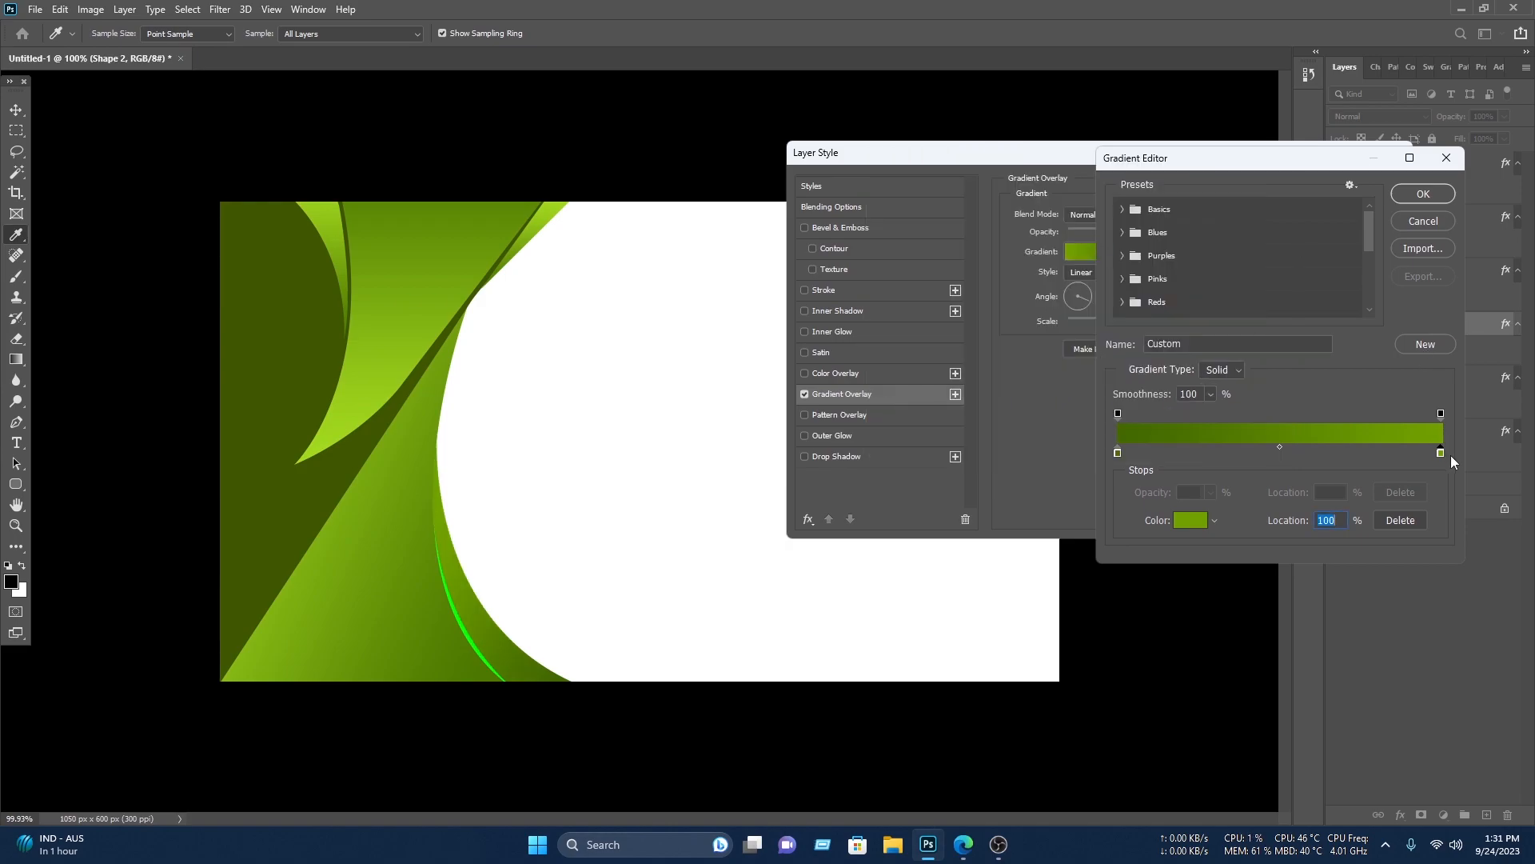
drag(1408, 453, 1332, 451)
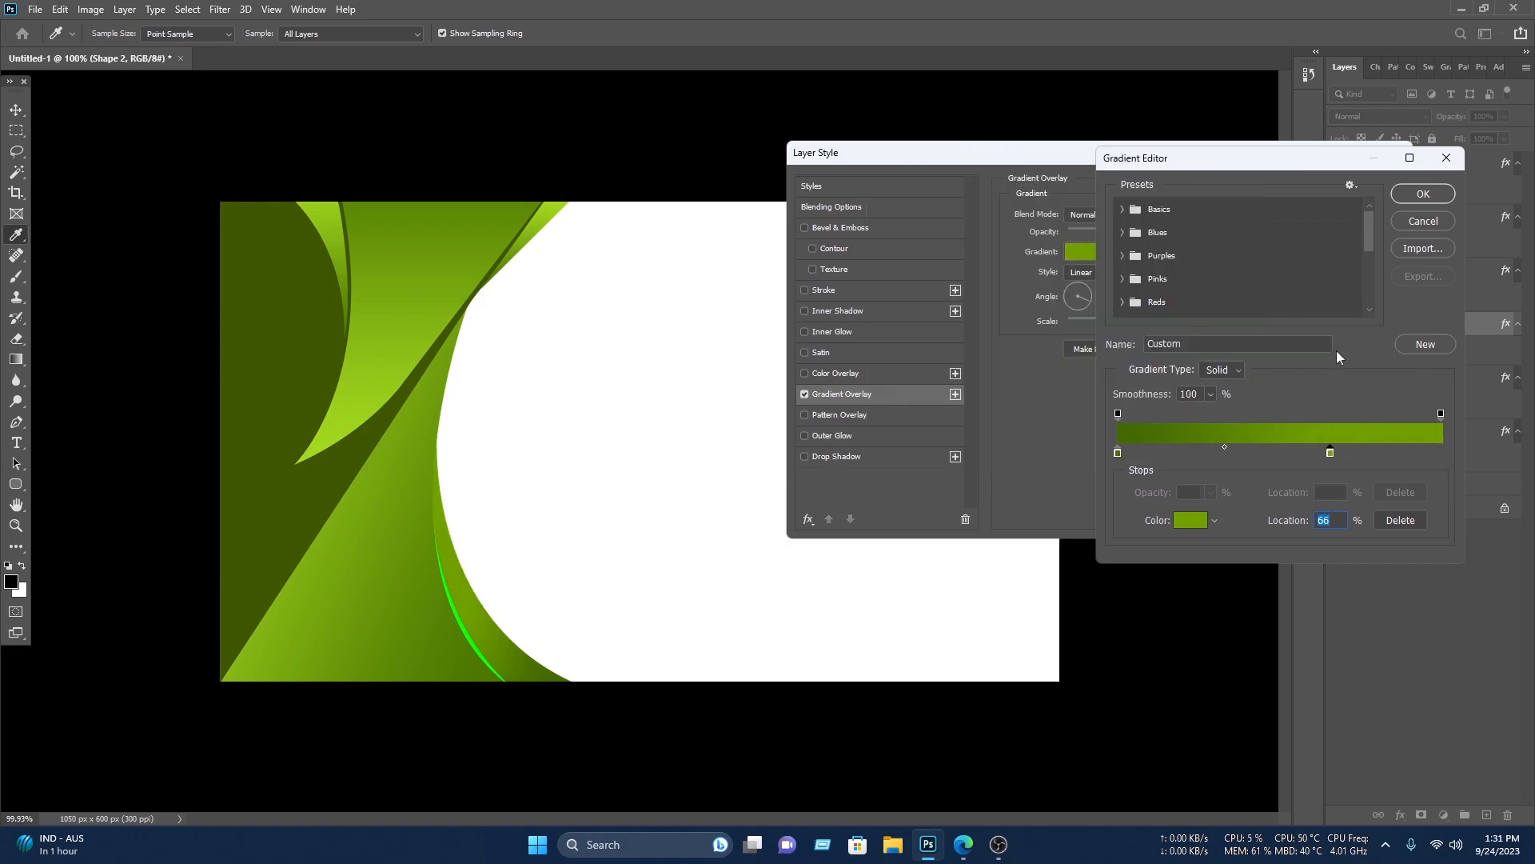
click(1404, 199)
click(1366, 187)
click(1237, 207)
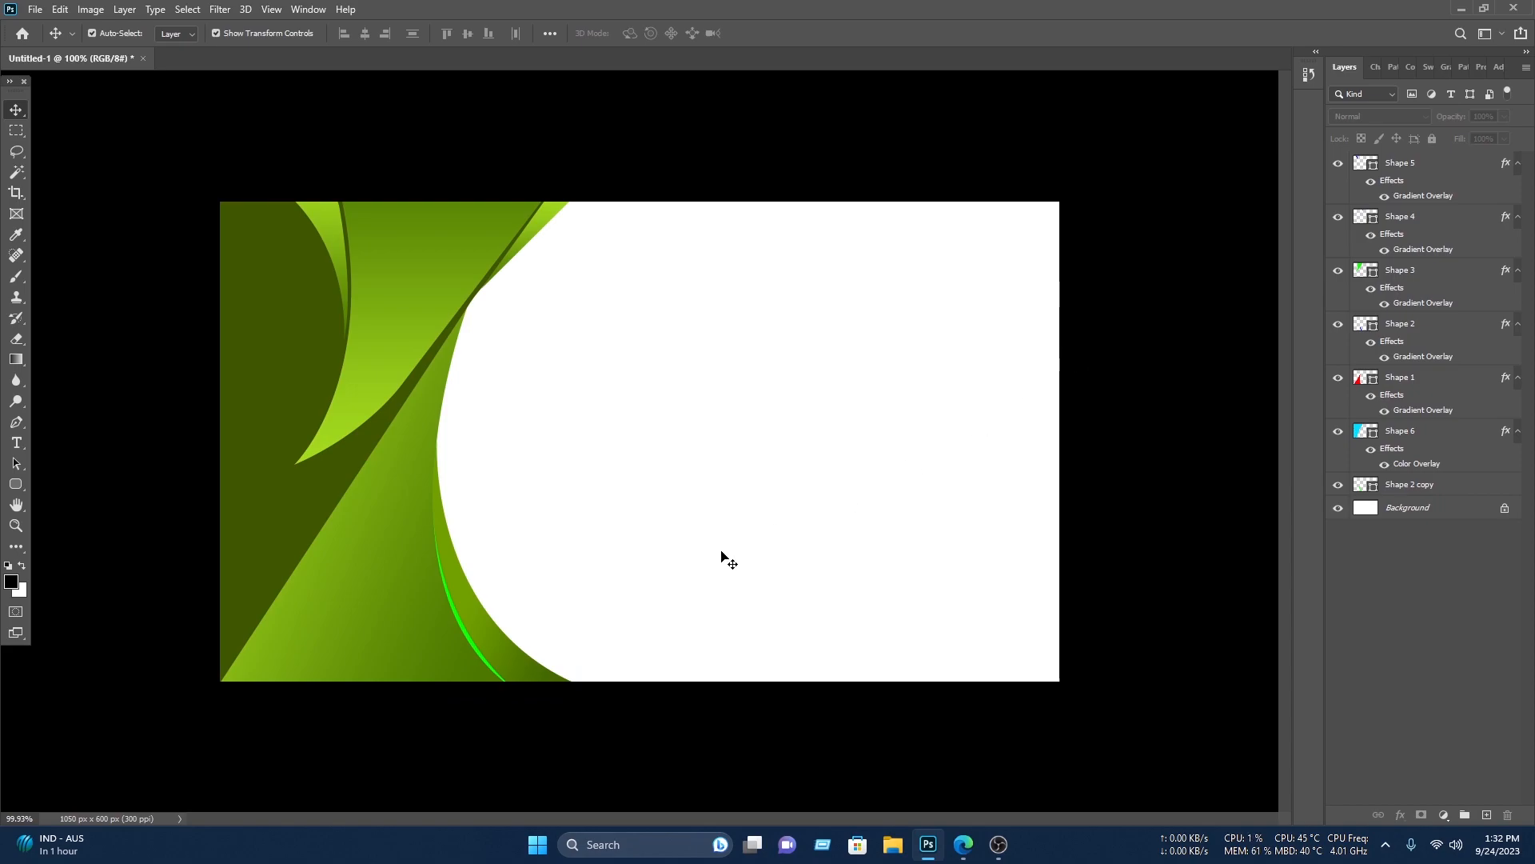
Step: Recolor the thin bright-green sliver (Shape 2 copy) to dark green 426100
click(468, 640)
double_click(1365, 484)
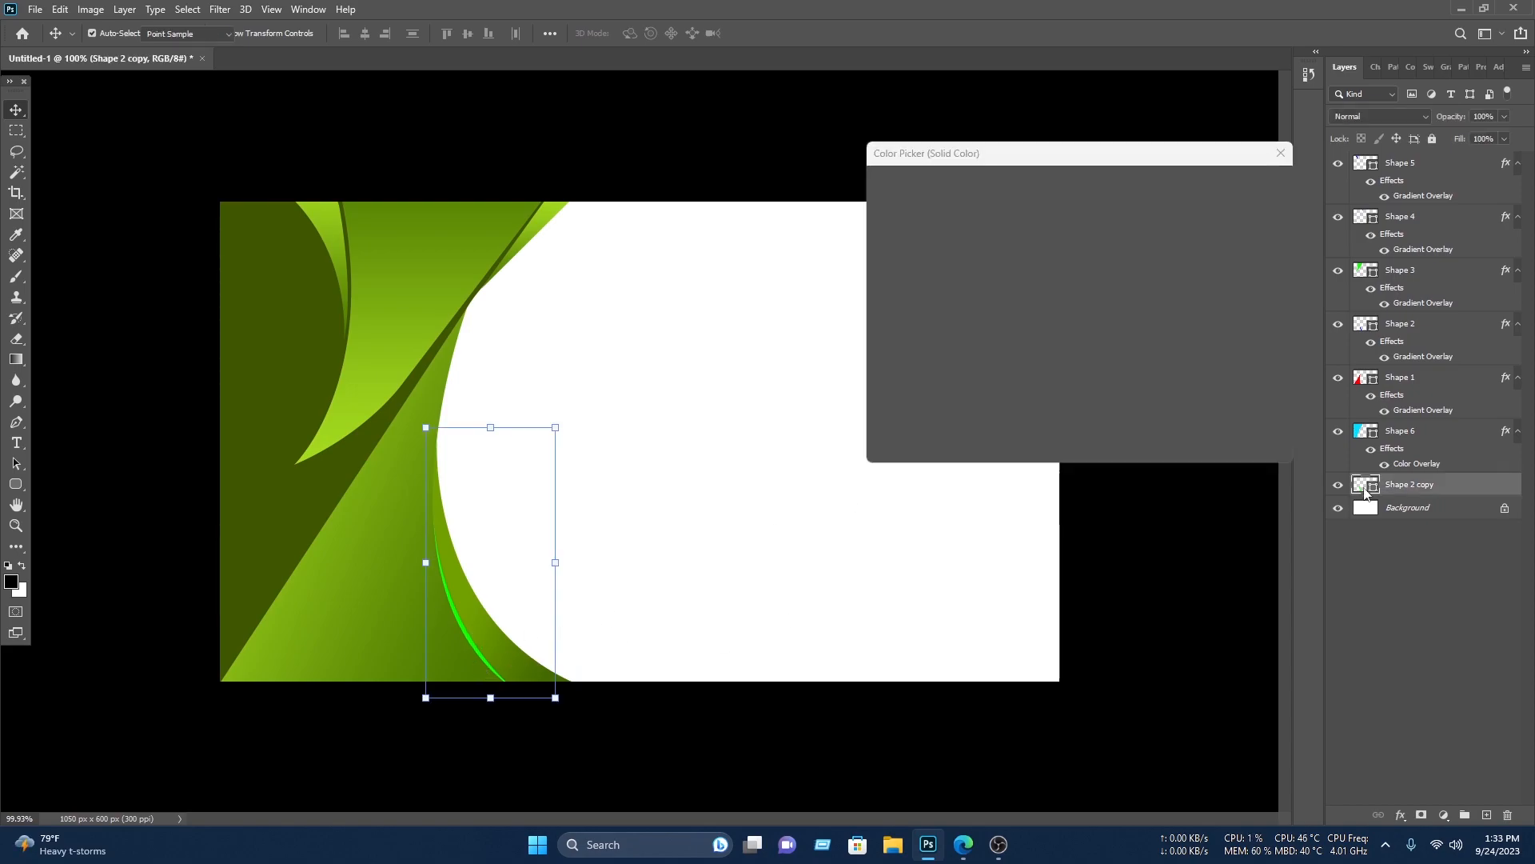
mouse_move(1099, 333)
mouse_down()
mouse_move(1102, 354)
mouse_move(1096, 318)
mouse_up()
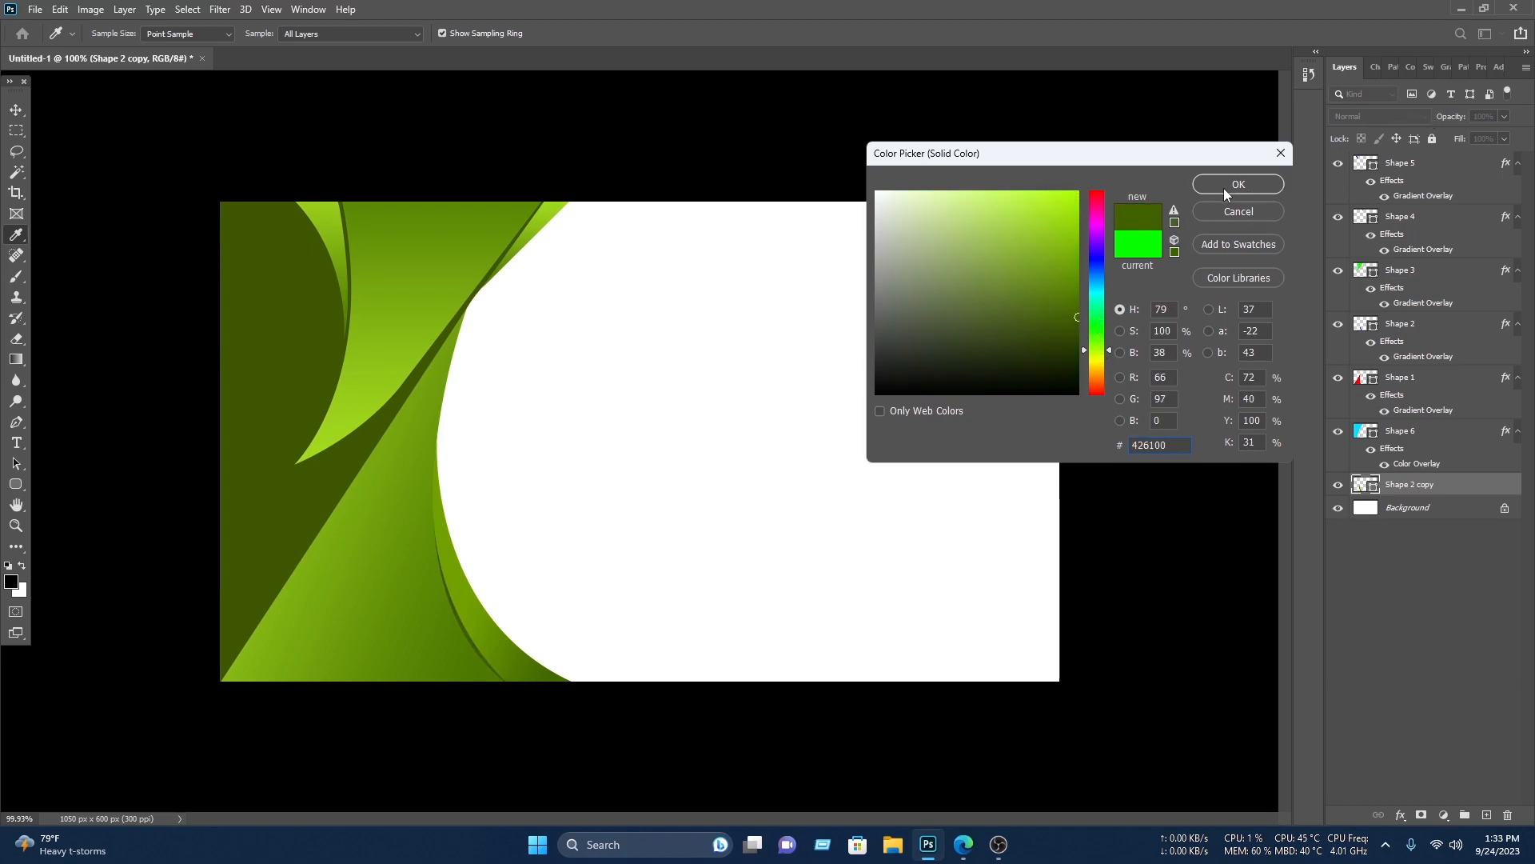
click(1224, 193)
click(1069, 250)
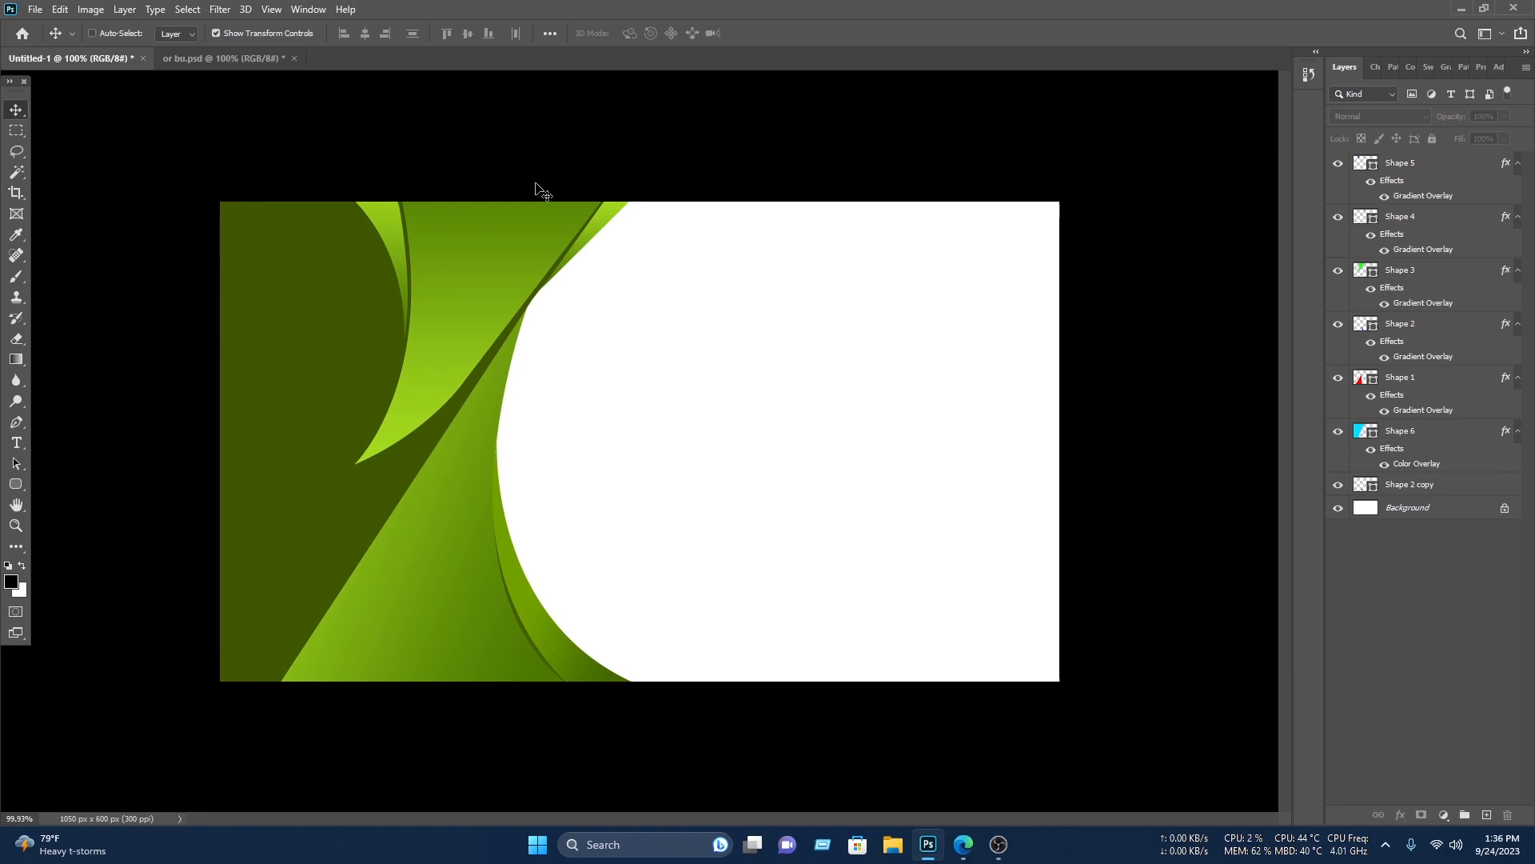
Step: Place the portrait icon, name, title and contact rows from or bu.psd on the card's white area
drag(609, 243, 739, 271)
click(1131, 171)
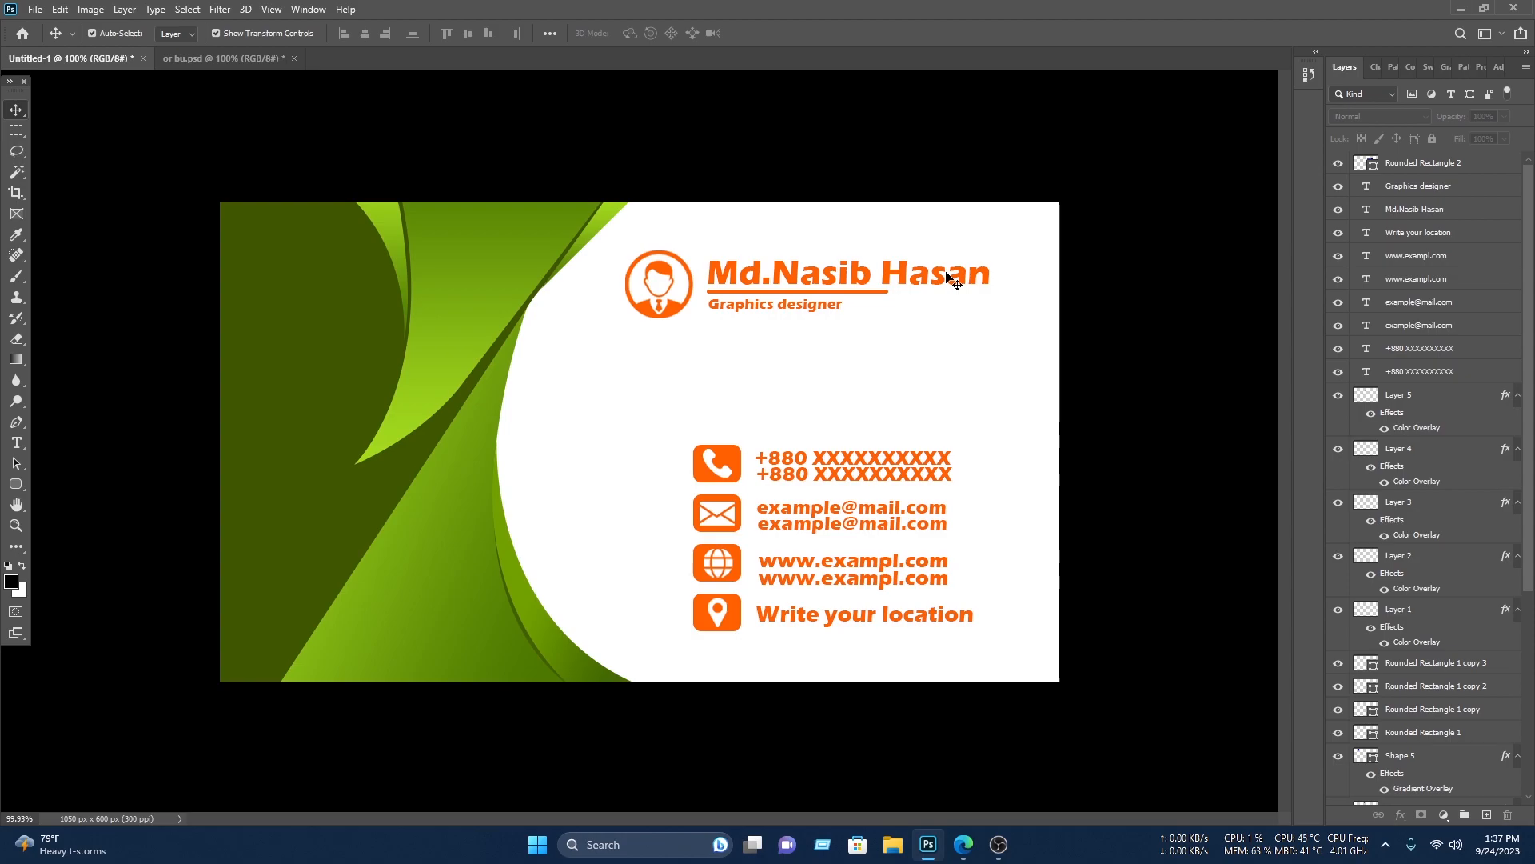
Step: Recolor the full-name text, its underline and the "Graphics designer" title to dark green
double_click(953, 280)
click(640, 32)
click(1239, 185)
click(763, 34)
double_click(1366, 164)
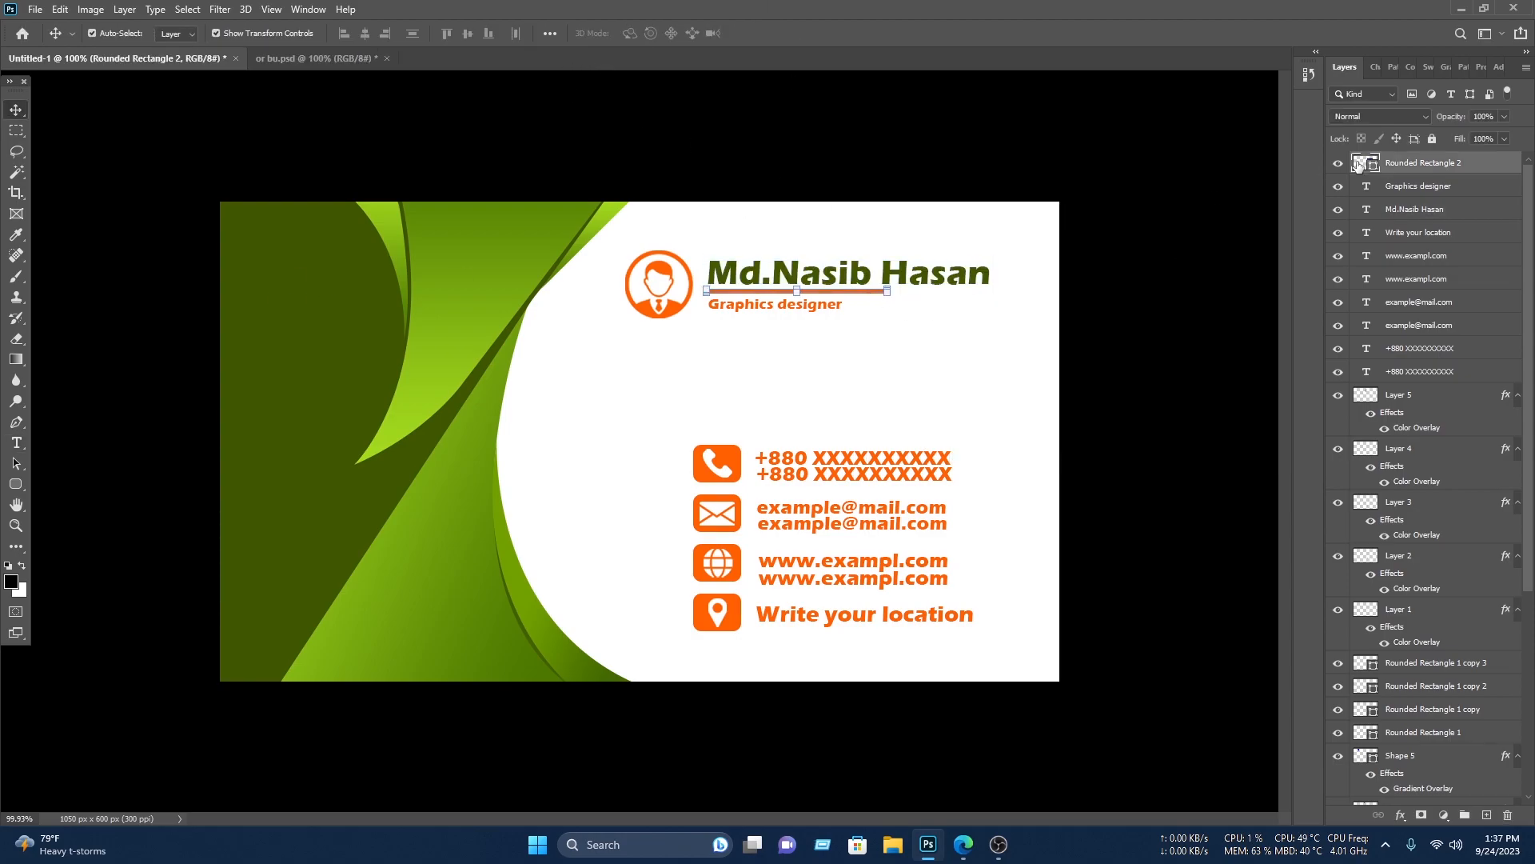
click(1238, 185)
double_click(792, 305)
click(640, 33)
click(1238, 187)
Step: Paste the copied green gradient layer style onto the portrait icon (Layer 5)
click(1420, 403)
right_click(1420, 403)
click(1370, 560)
Step: Paste the green gradient layer style onto the four rounded badges behind the phone, mail, web and location icons
click(729, 473)
right_click(1430, 731)
click(1372, 430)
click(731, 524)
right_click(1432, 712)
click(1373, 411)
right_click(1433, 690)
click(1372, 391)
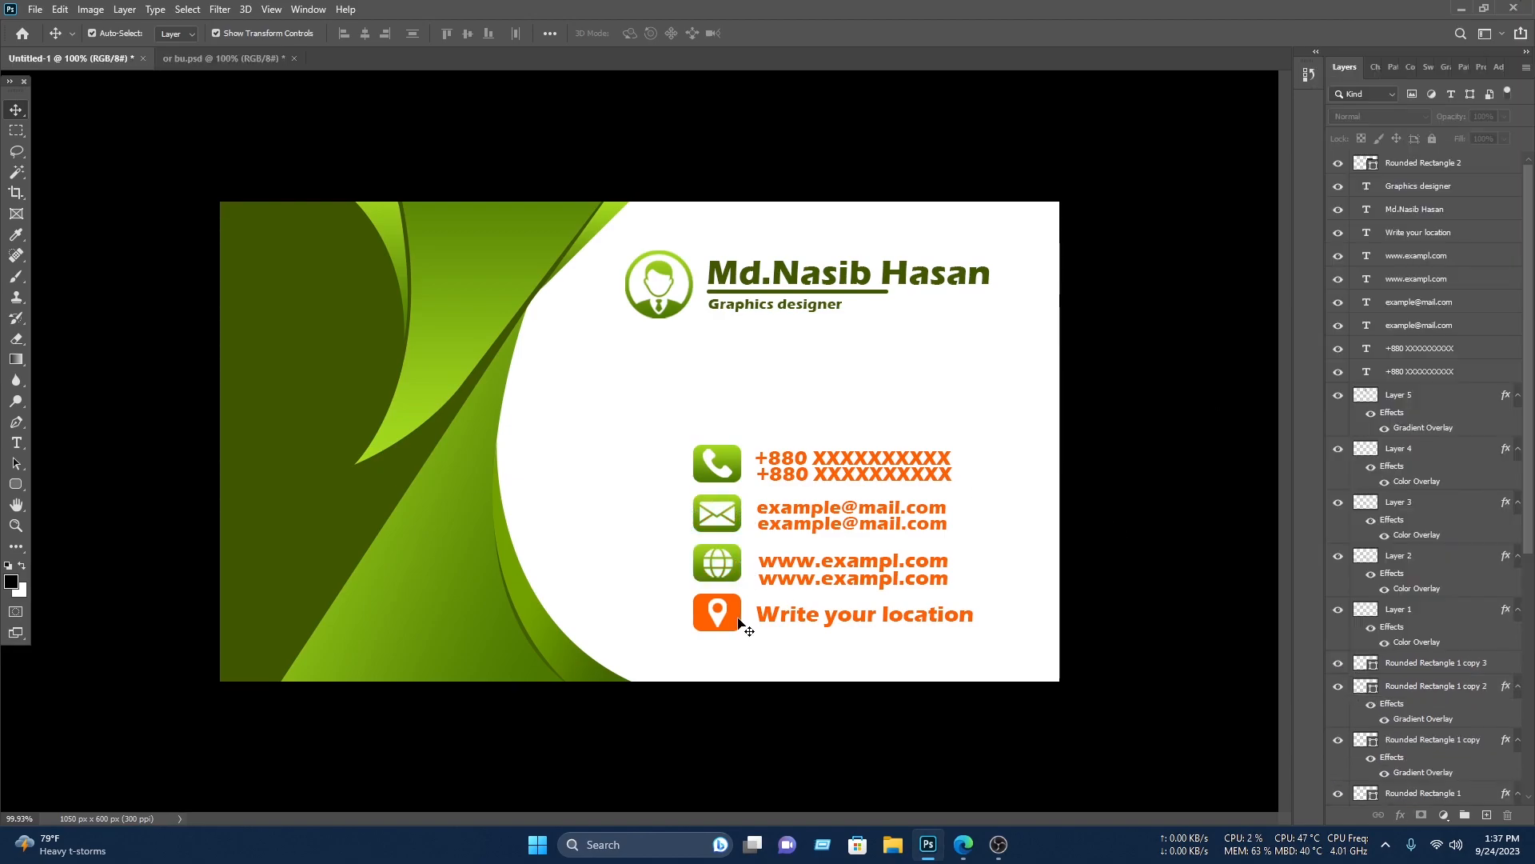
right_click(1432, 666)
click(1372, 559)
Step: Set the text color of both phone number lines to green 659100
double_click(856, 458)
click(640, 32)
click(416, 395)
drag(1062, 264, 1084, 279)
click(1238, 185)
double_click(914, 473)
click(639, 32)
text(659100)
click(1238, 185)
Step: Set the text color of both e-mail lines to 659100
double_click(851, 507)
click(639, 32)
text(659100)
click(1224, 183)
double_click(931, 524)
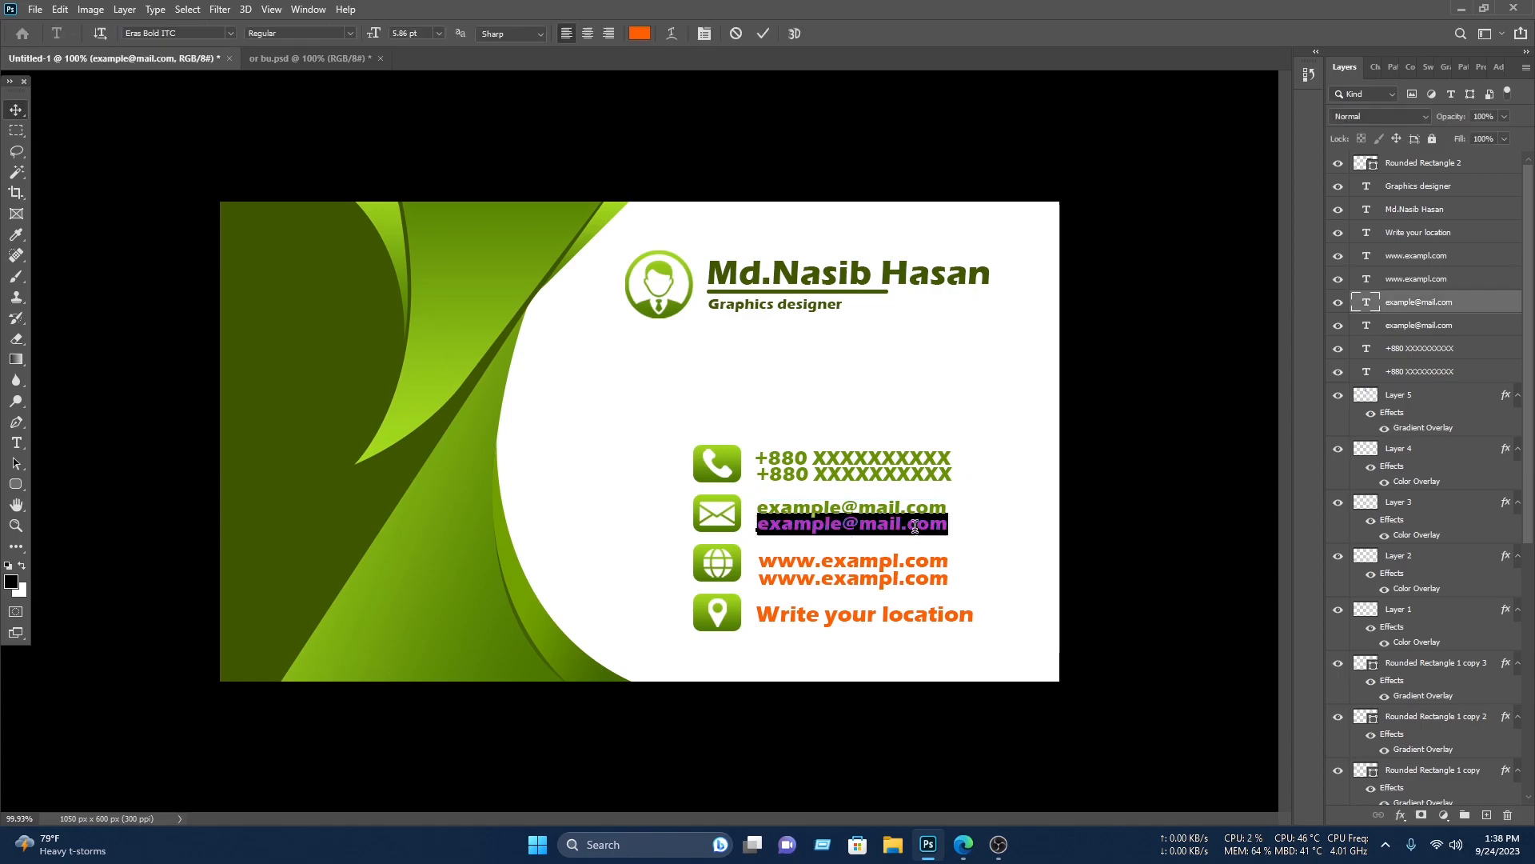
click(642, 33)
text(659100)
click(1223, 184)
Step: Set the text color of both website lines to 659100
double_click(928, 560)
click(640, 33)
text(659100)
double_click(911, 579)
click(639, 32)
text(659100)
click(1237, 185)
Step: Set the "Write your location" text color to 659100
double_click(894, 618)
click(639, 33)
text(659100)
click(1237, 184)
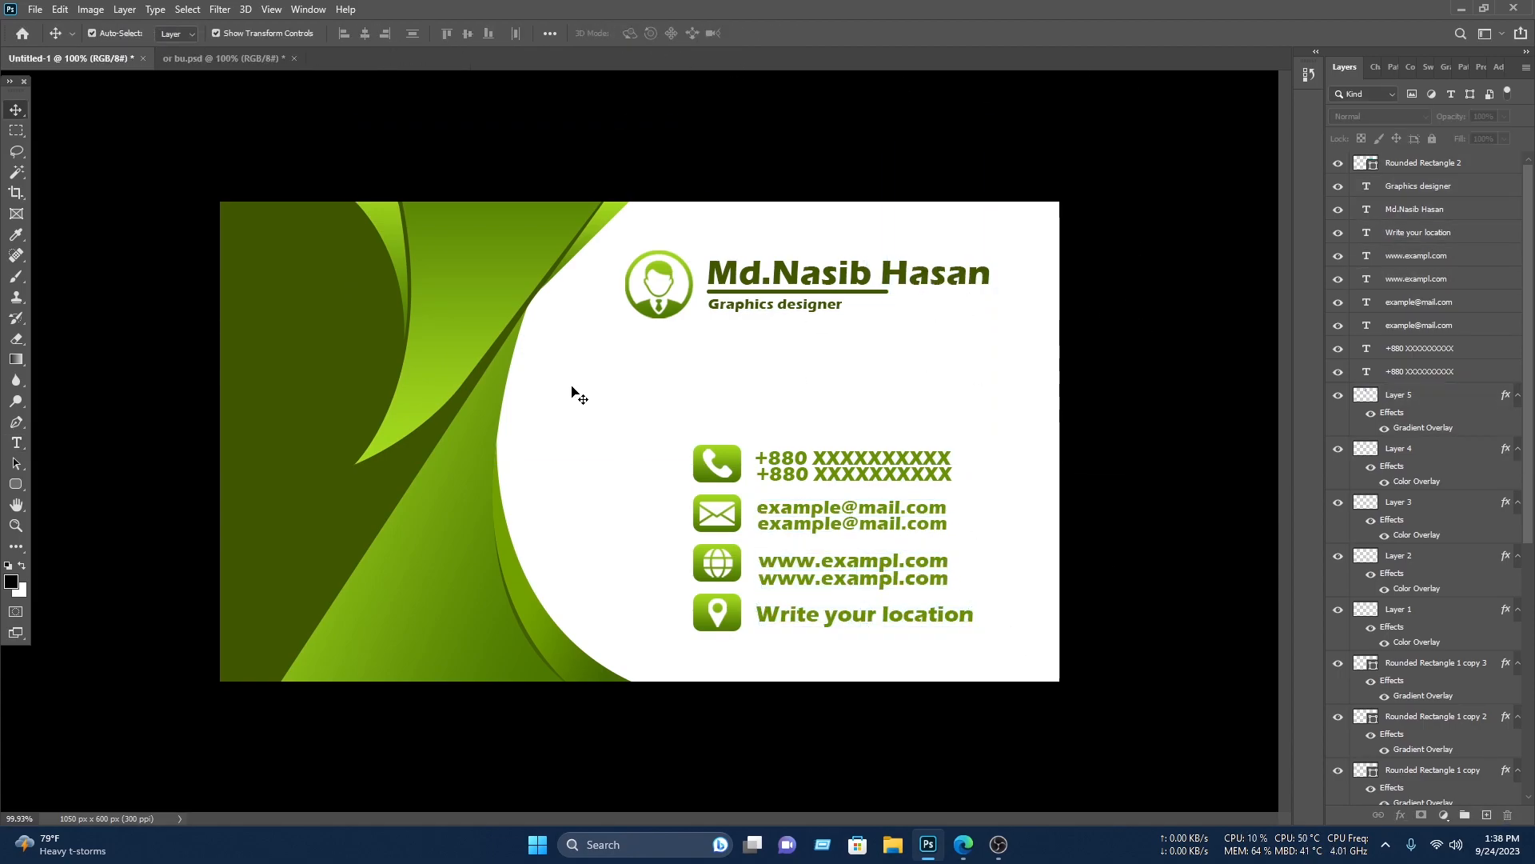
Step: Lock the green background shapes, and scale the contact icons and text down slightly while moving them closer to the curve
click(247, 176)
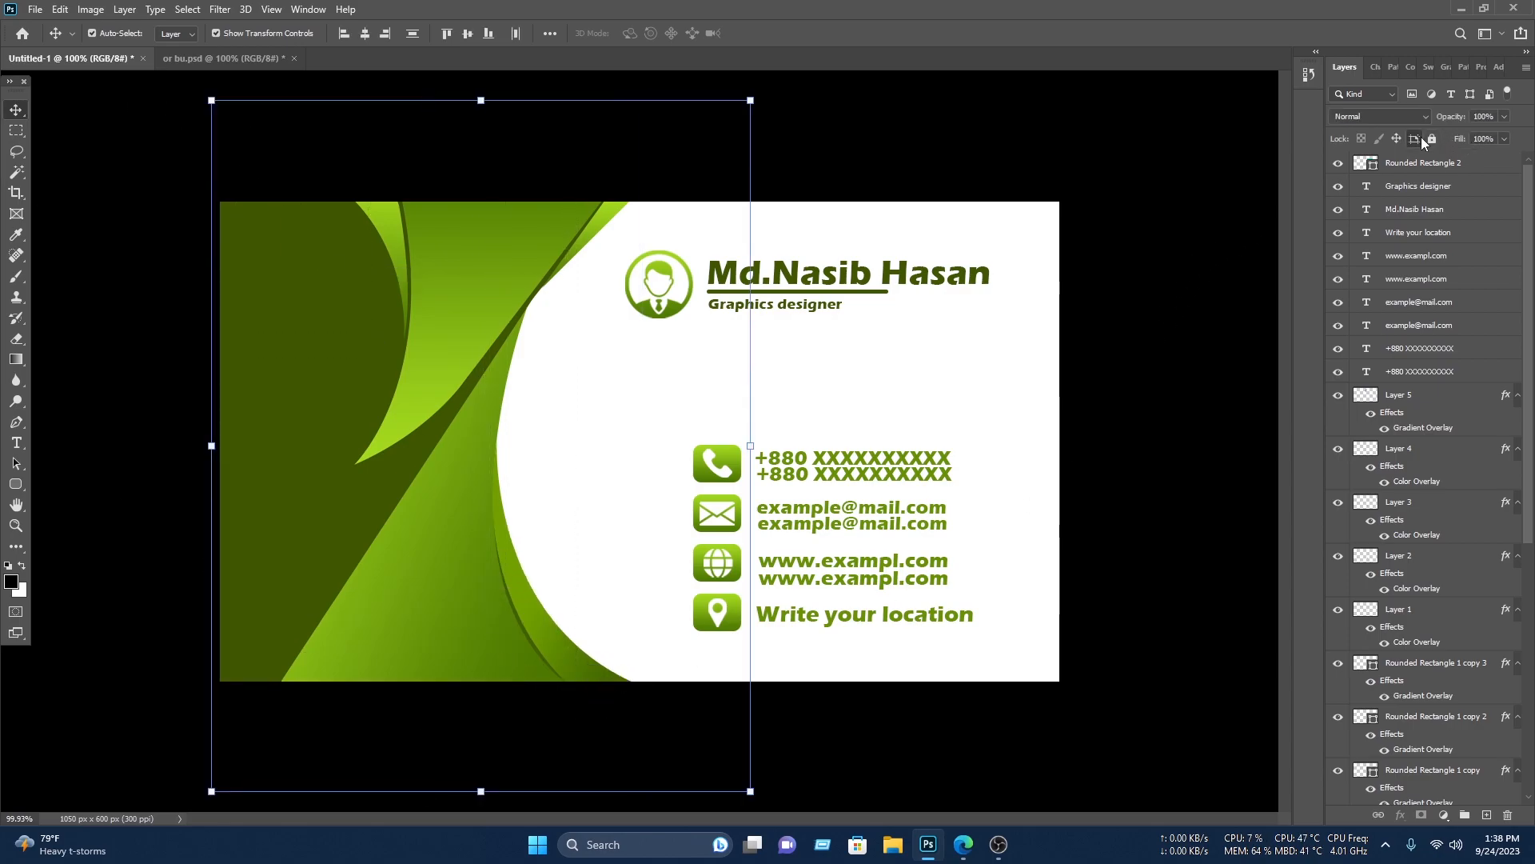
click(1436, 141)
drag(980, 626, 708, 453)
drag(715, 459, 716, 416)
drag(694, 401, 711, 412)
drag(841, 439, 763, 453)
key(Return)
Step: Nudge the portrait icon, name, underline and title slightly to the left
drag(997, 332, 677, 276)
key(Left)
click(829, 426)
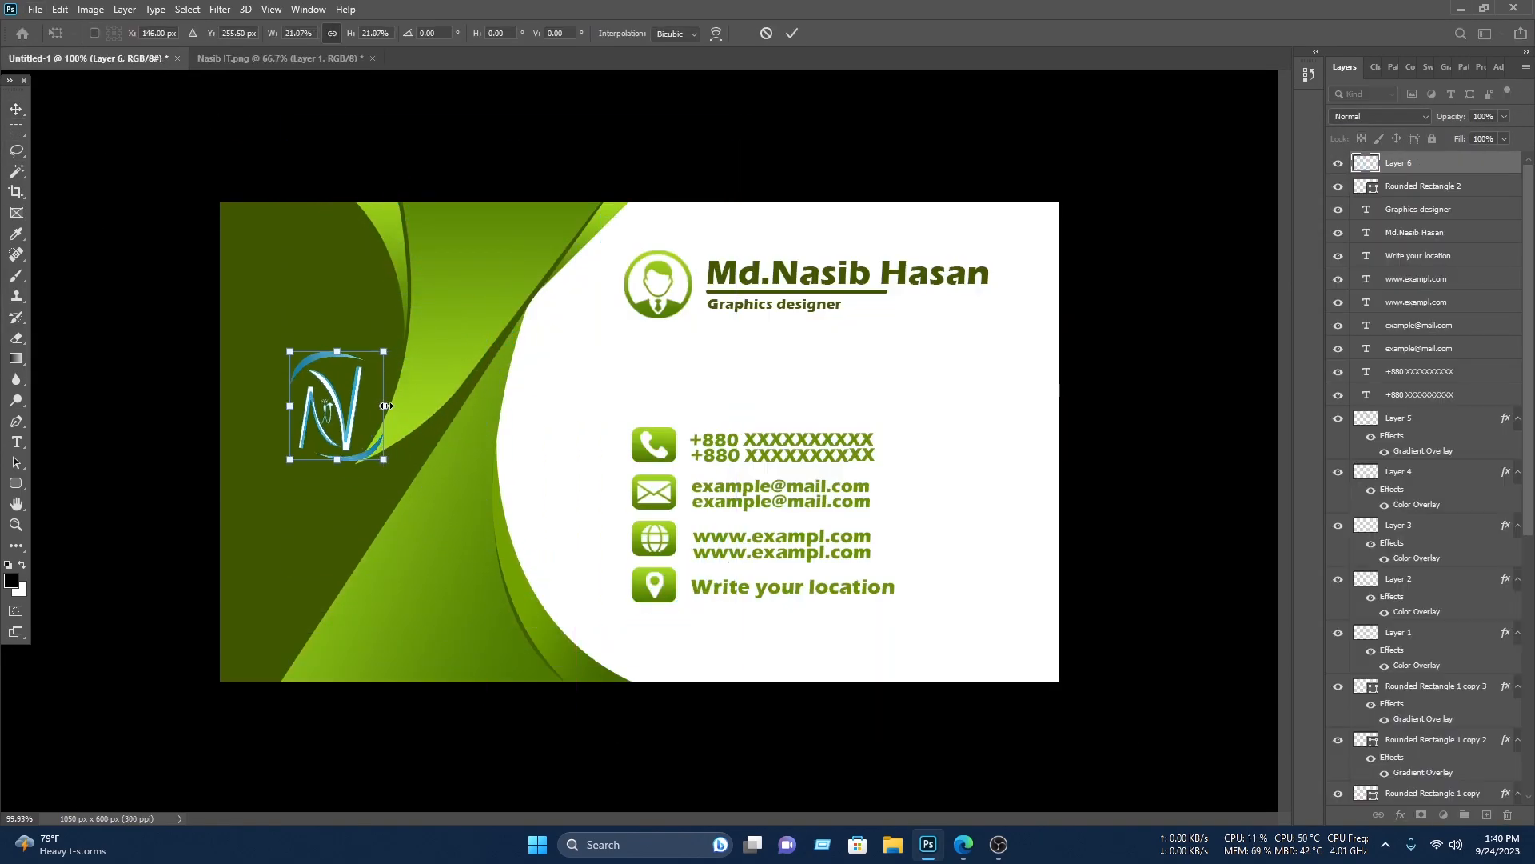
Step: Move the logo to the white area beside the contact rows and draw a thin vertical green rounded-rectangle divider between them
drag(349, 409, 965, 479)
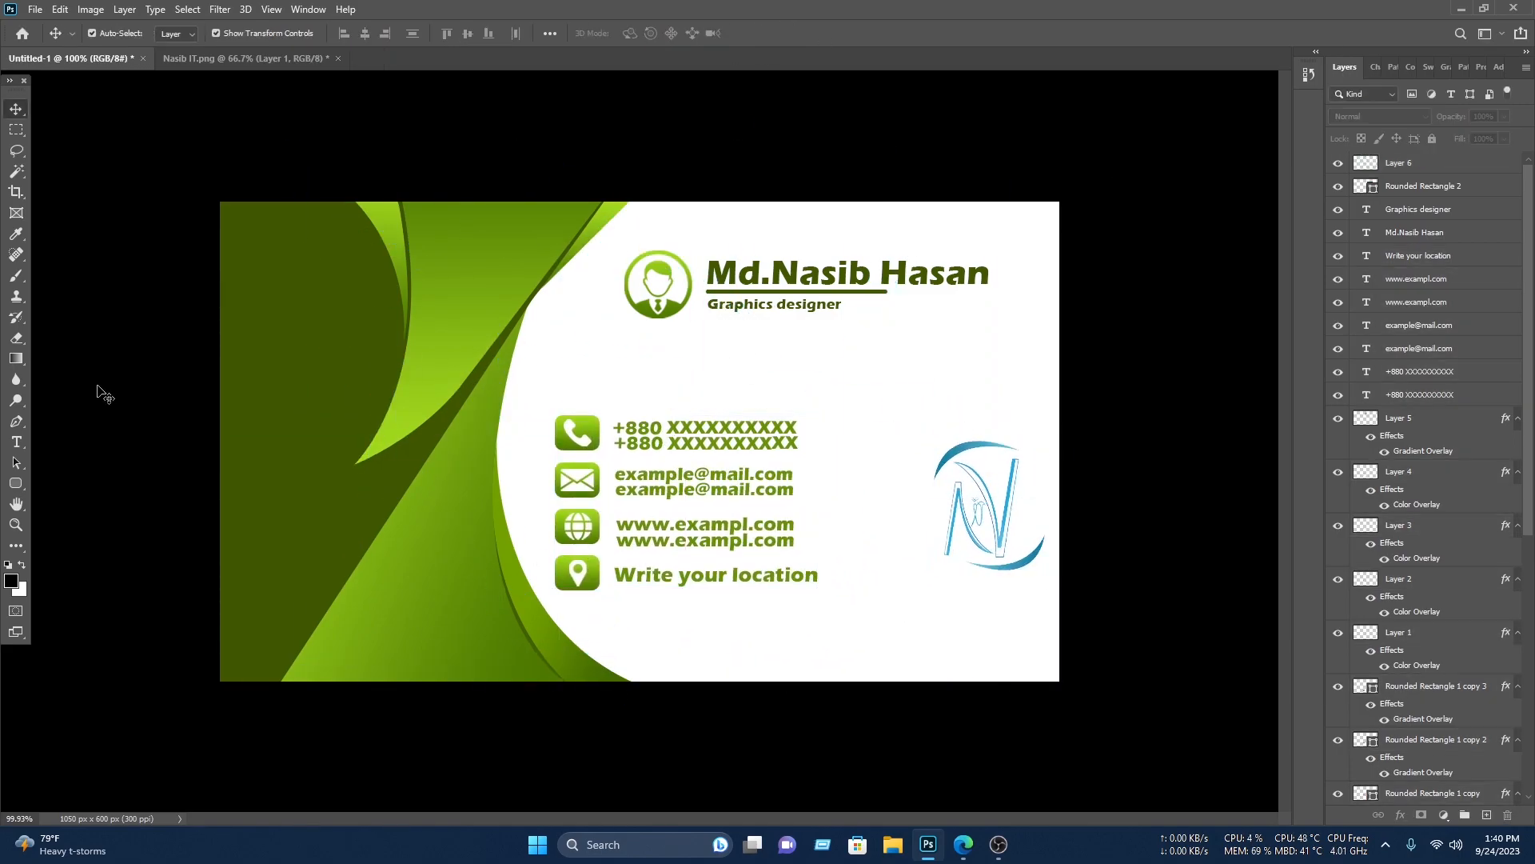
right_click(16, 483)
click(87, 497)
mouse_move(830, 402)
mouse_down()
mouse_move(853, 639)
mouse_move(834, 622)
mouse_up()
click(185, 33)
click(186, 115)
click(16, 108)
Step: Apply the green gradient overlay to the logo and adjust its position beside the divider
click(841, 473)
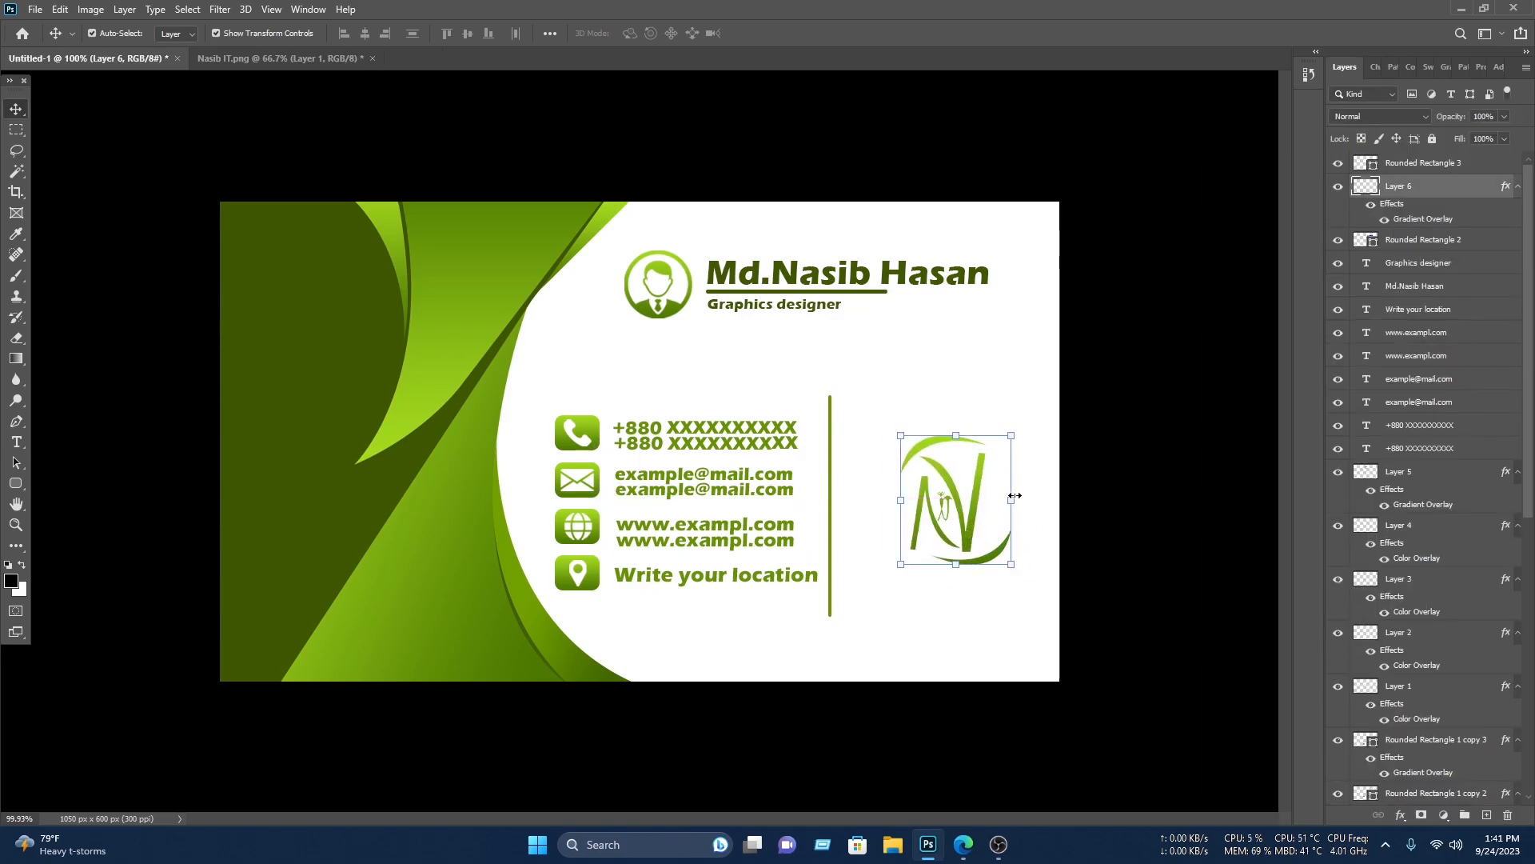
drag(955, 515, 958, 515)
click(1173, 504)
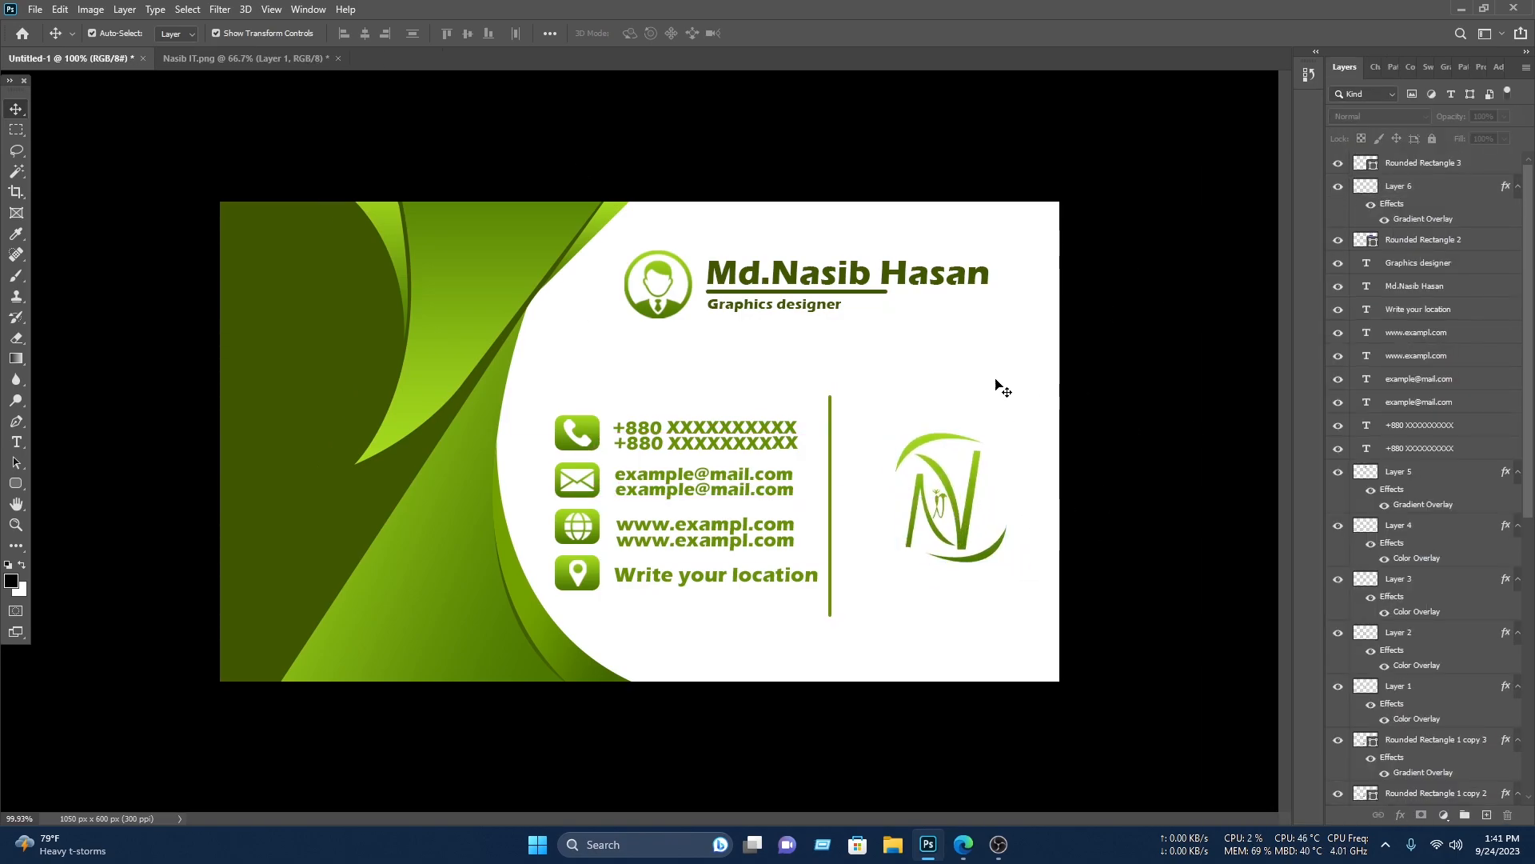
Step: Duplicate the full-name text, change the copy to "Nasib IT" and place it directly below the logo
click(912, 281)
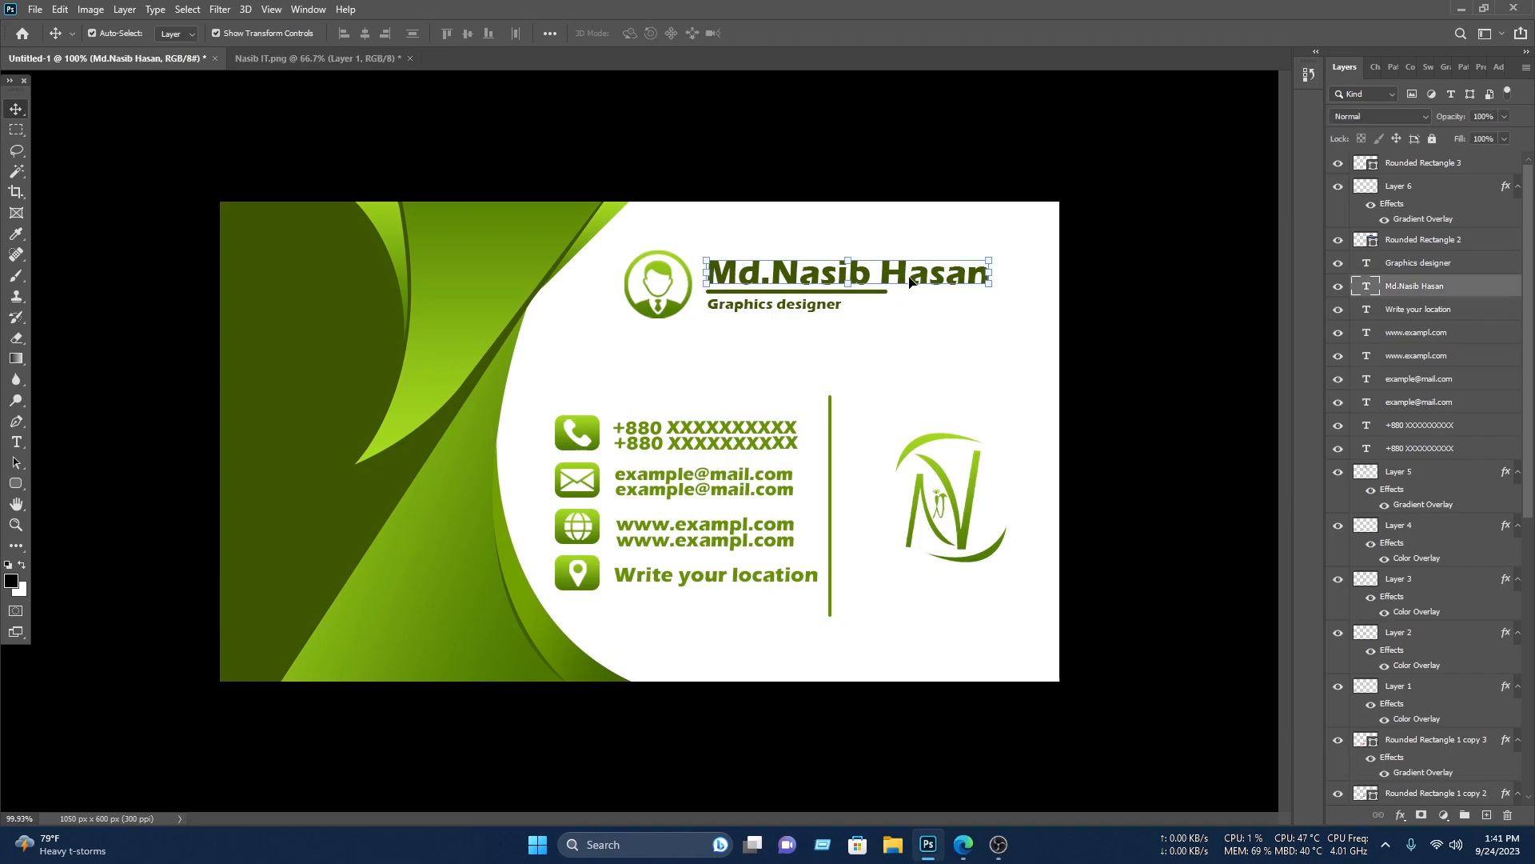
drag(909, 274, 976, 596)
double_click(976, 595)
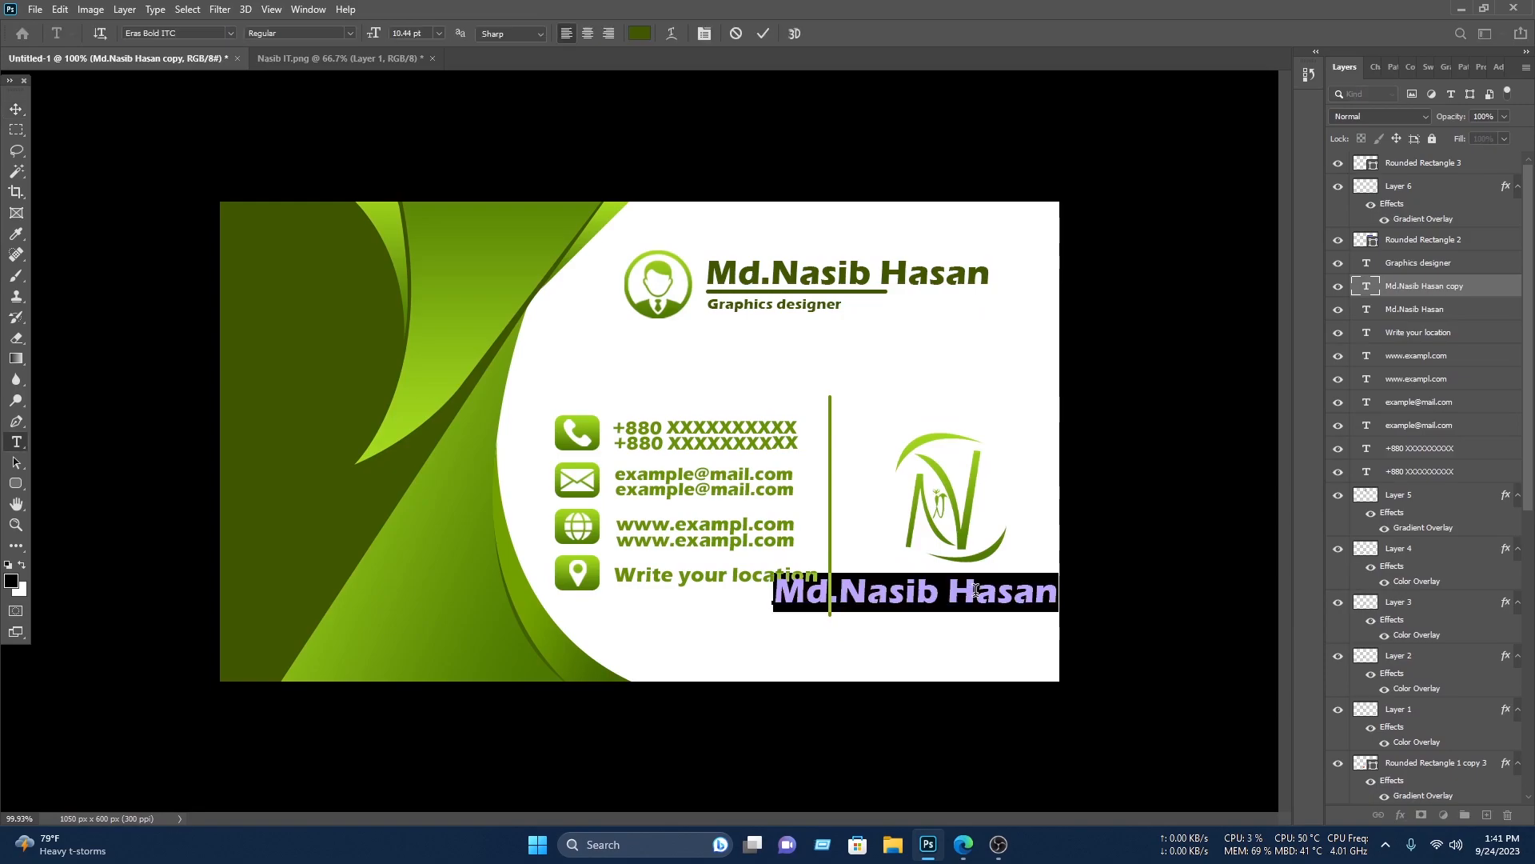
text(N)
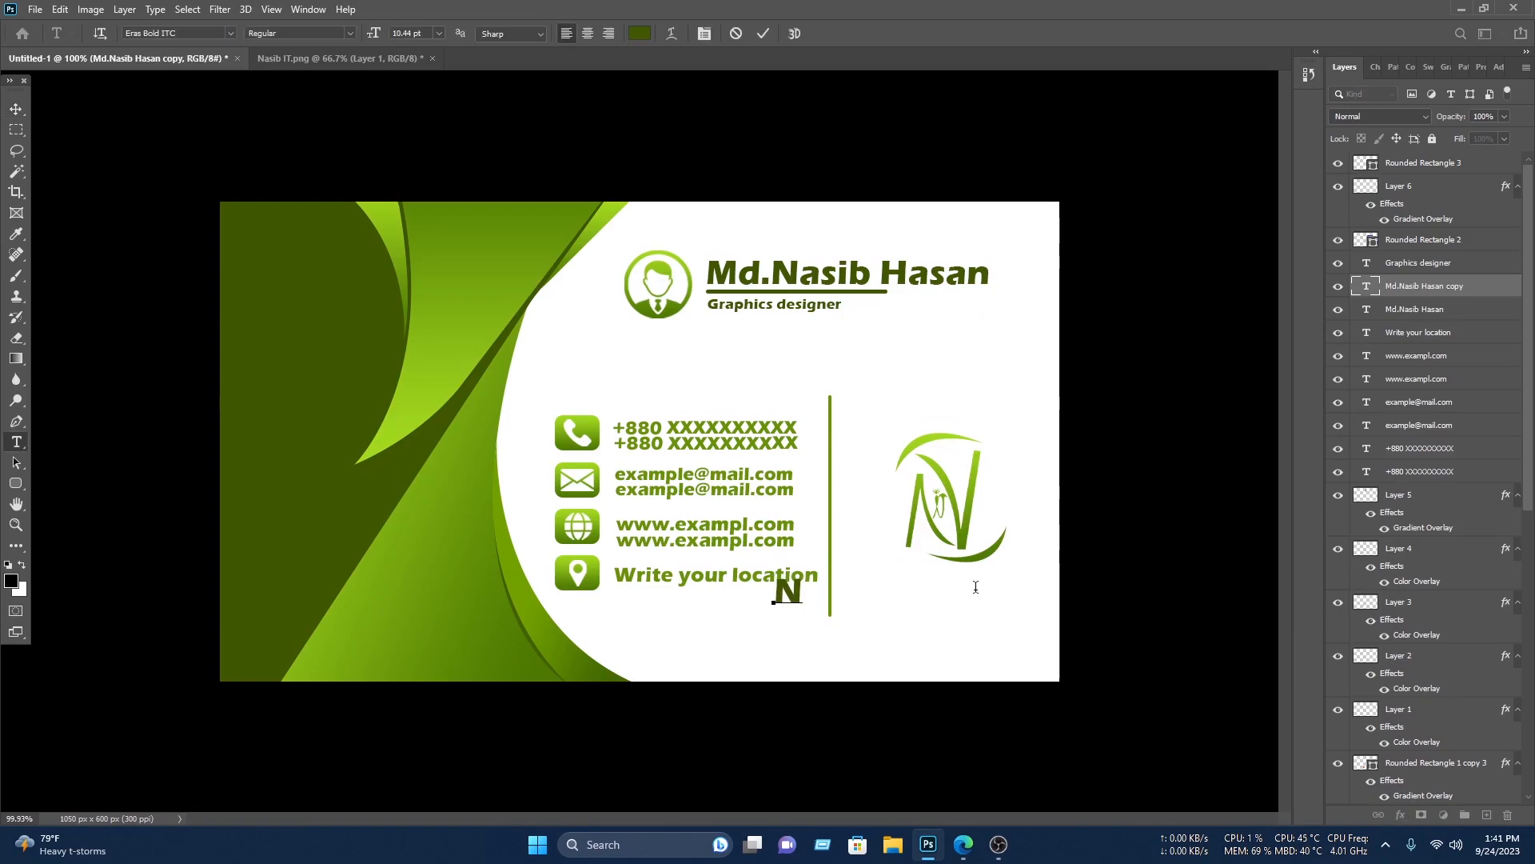
text(asib IT)
click(15, 111)
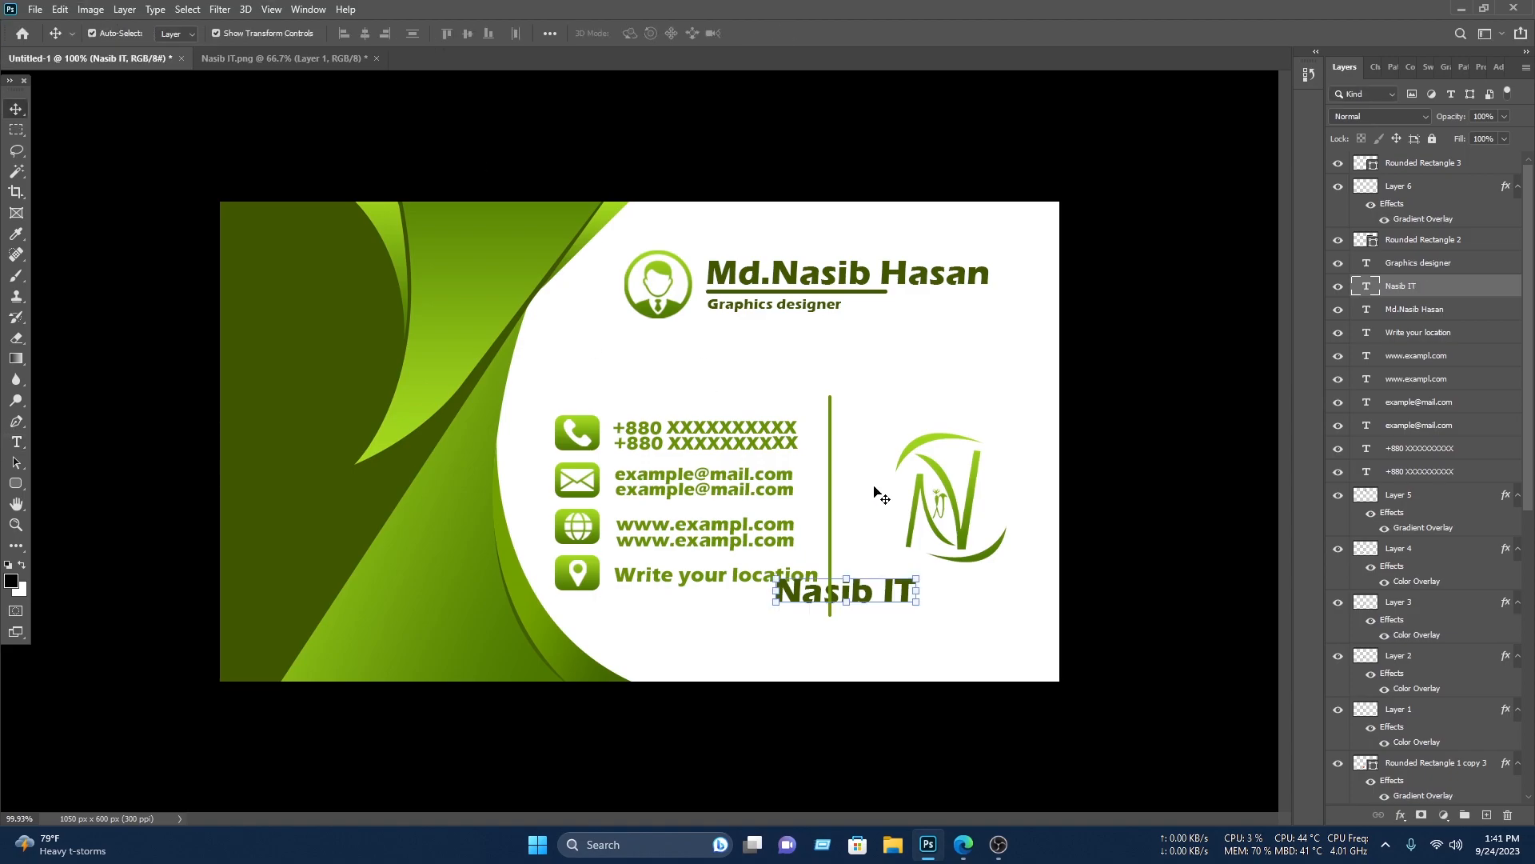
drag(877, 598, 990, 581)
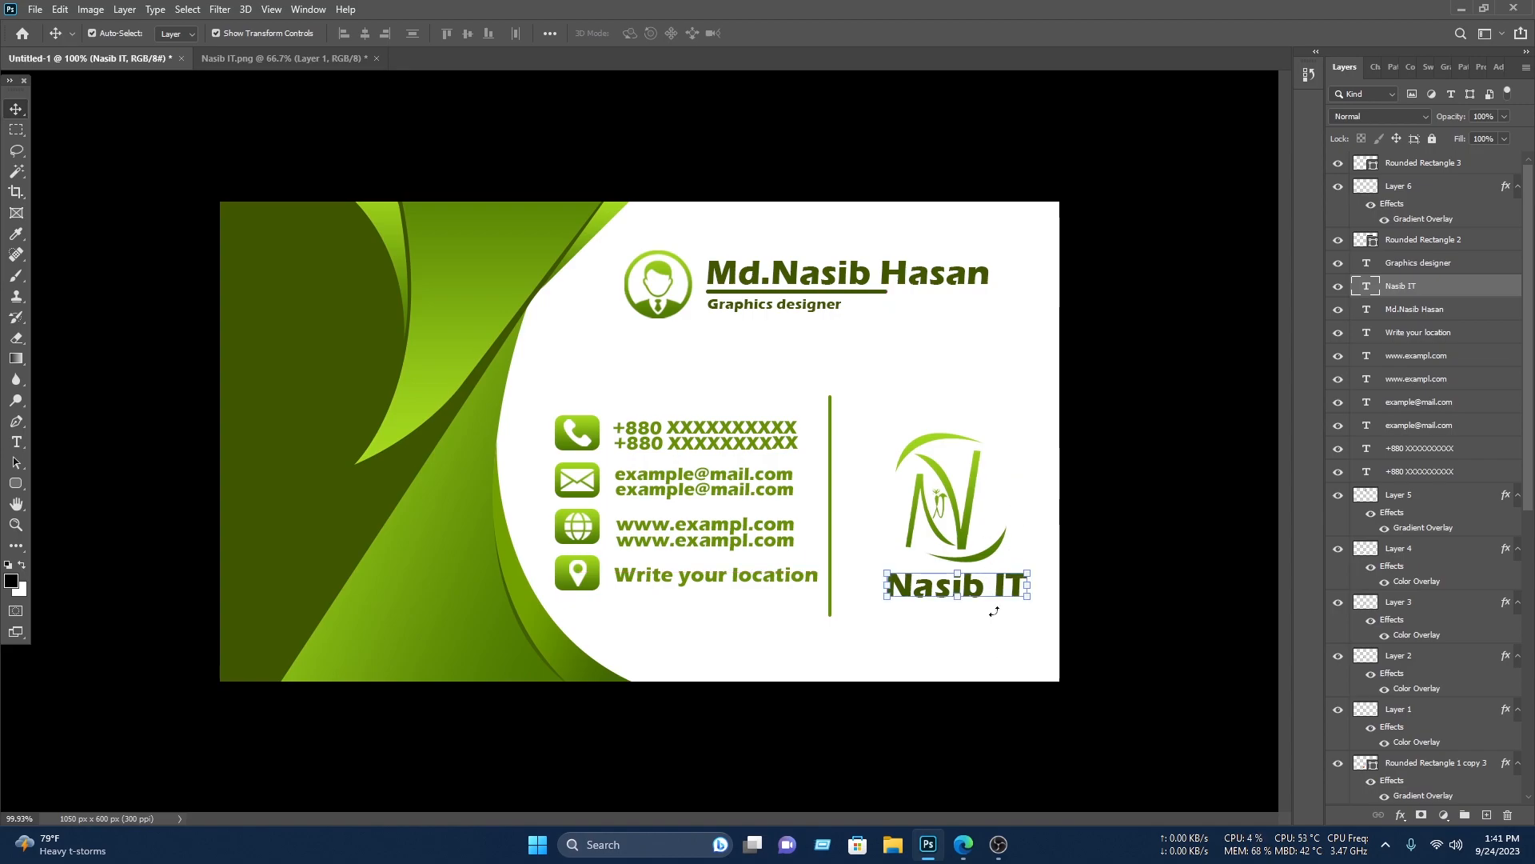
Step: Recolor the "Nasib IT" text to 659100, sampled from the phone number text
double_click(990, 594)
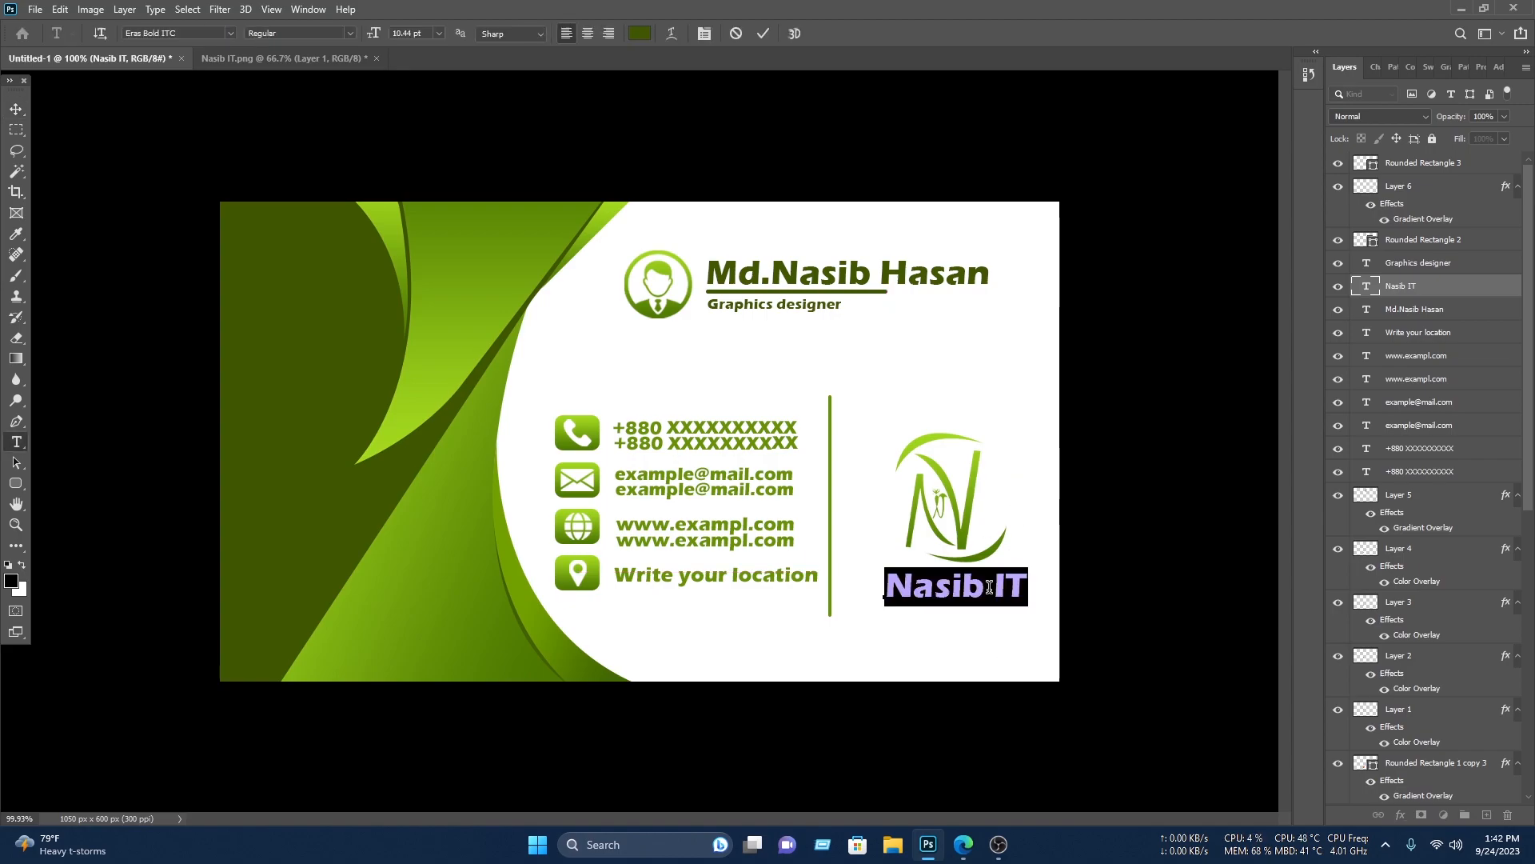
click(640, 33)
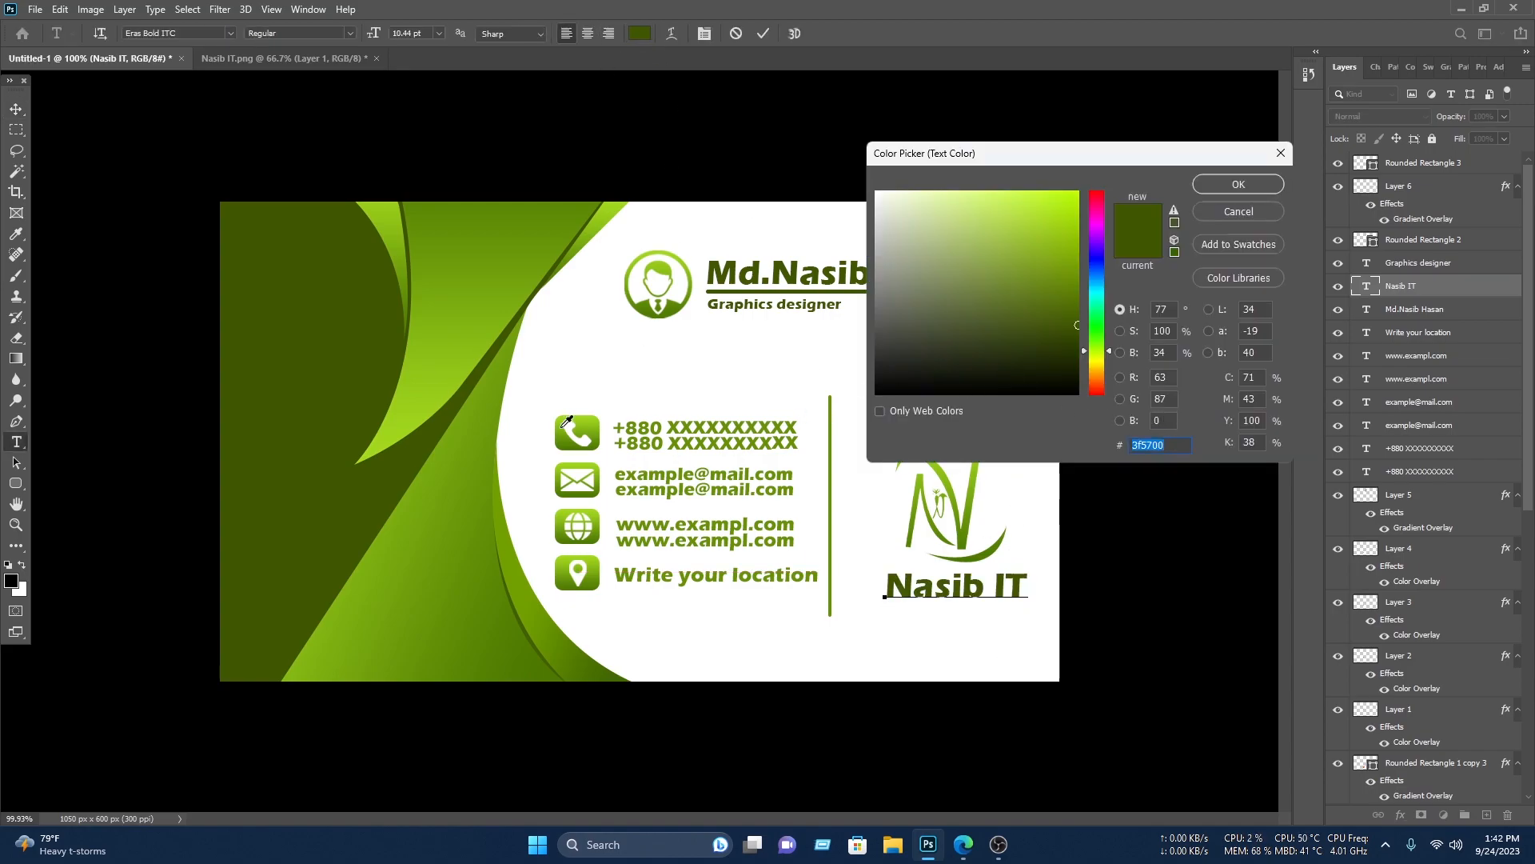
click(676, 425)
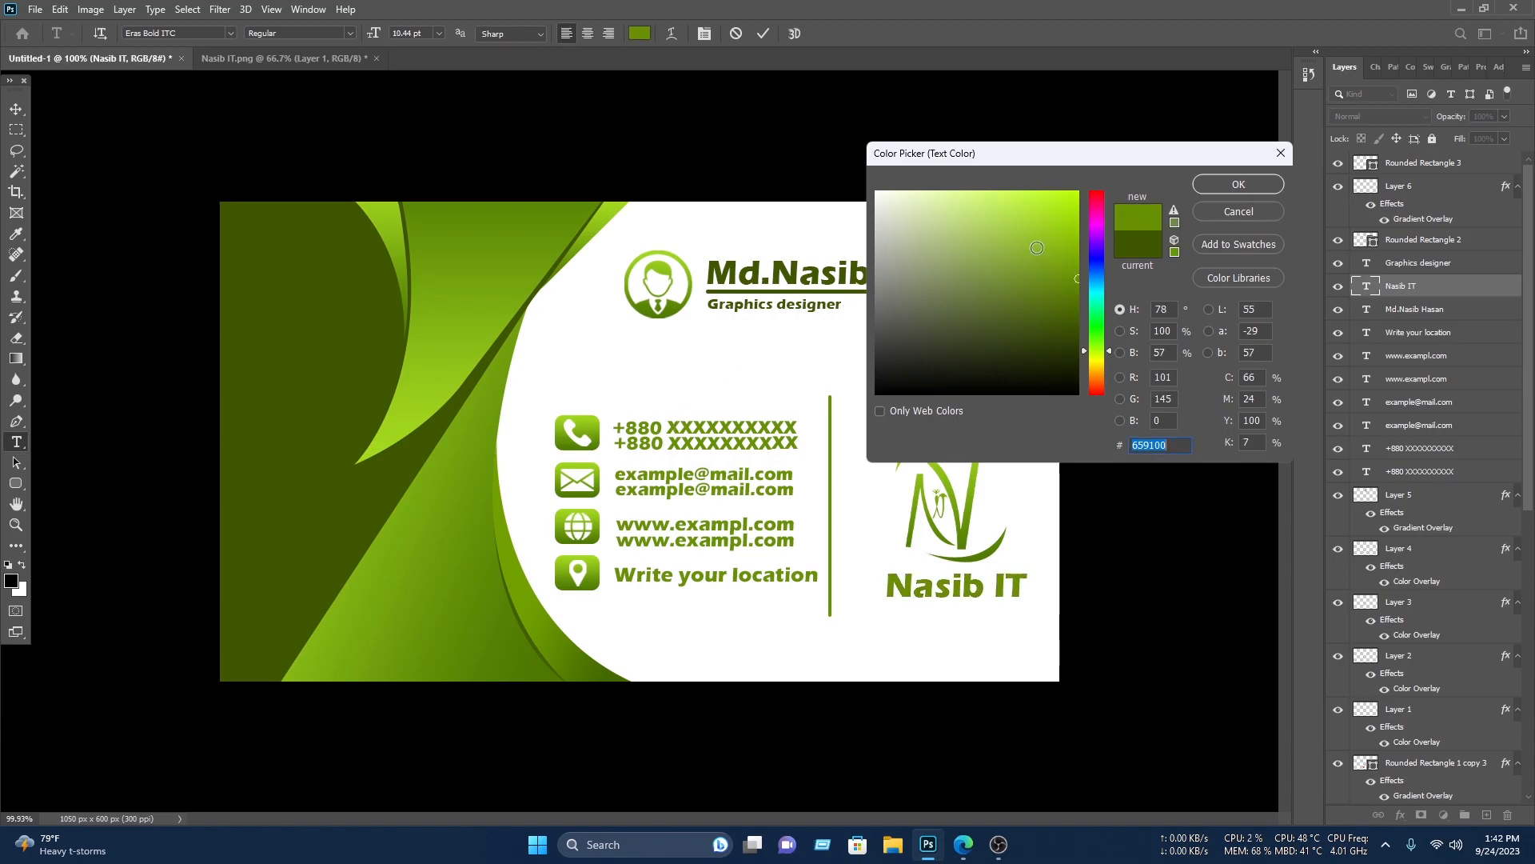
click(1251, 182)
key(ctrl+Return)
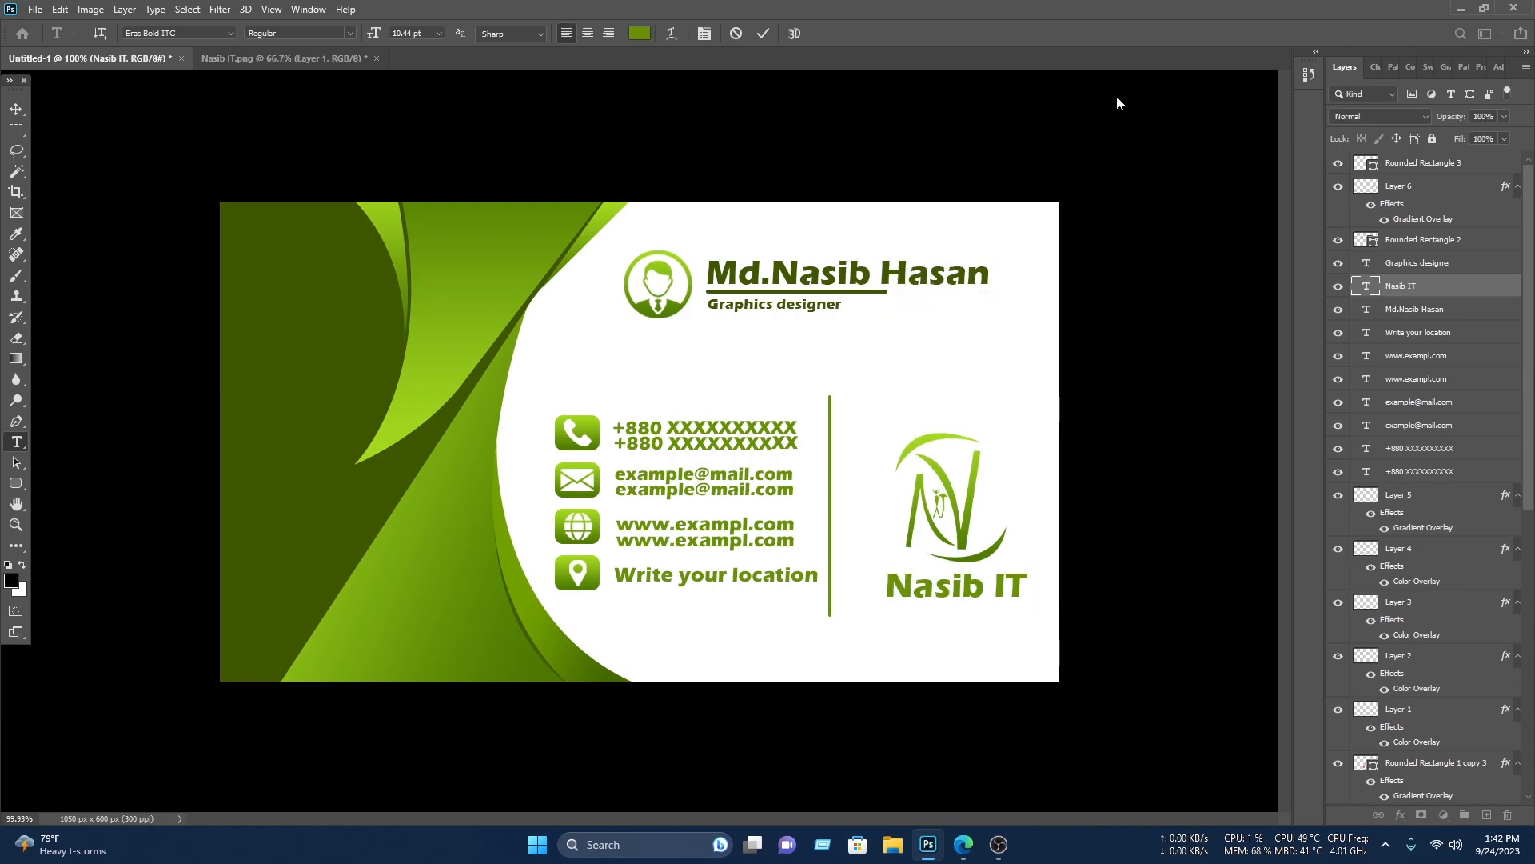
Step: Scale the logo and "Nasib IT" text down slightly together, reposition them, and nudge the vertical divider toward them
key(v)
drag(984, 587, 985, 586)
drag(1035, 625, 925, 429)
drag(1027, 597, 1011, 579)
drag(961, 514, 972, 515)
key(Return)
drag(831, 496, 834, 497)
drag(1032, 616, 951, 492)
click(1175, 374)
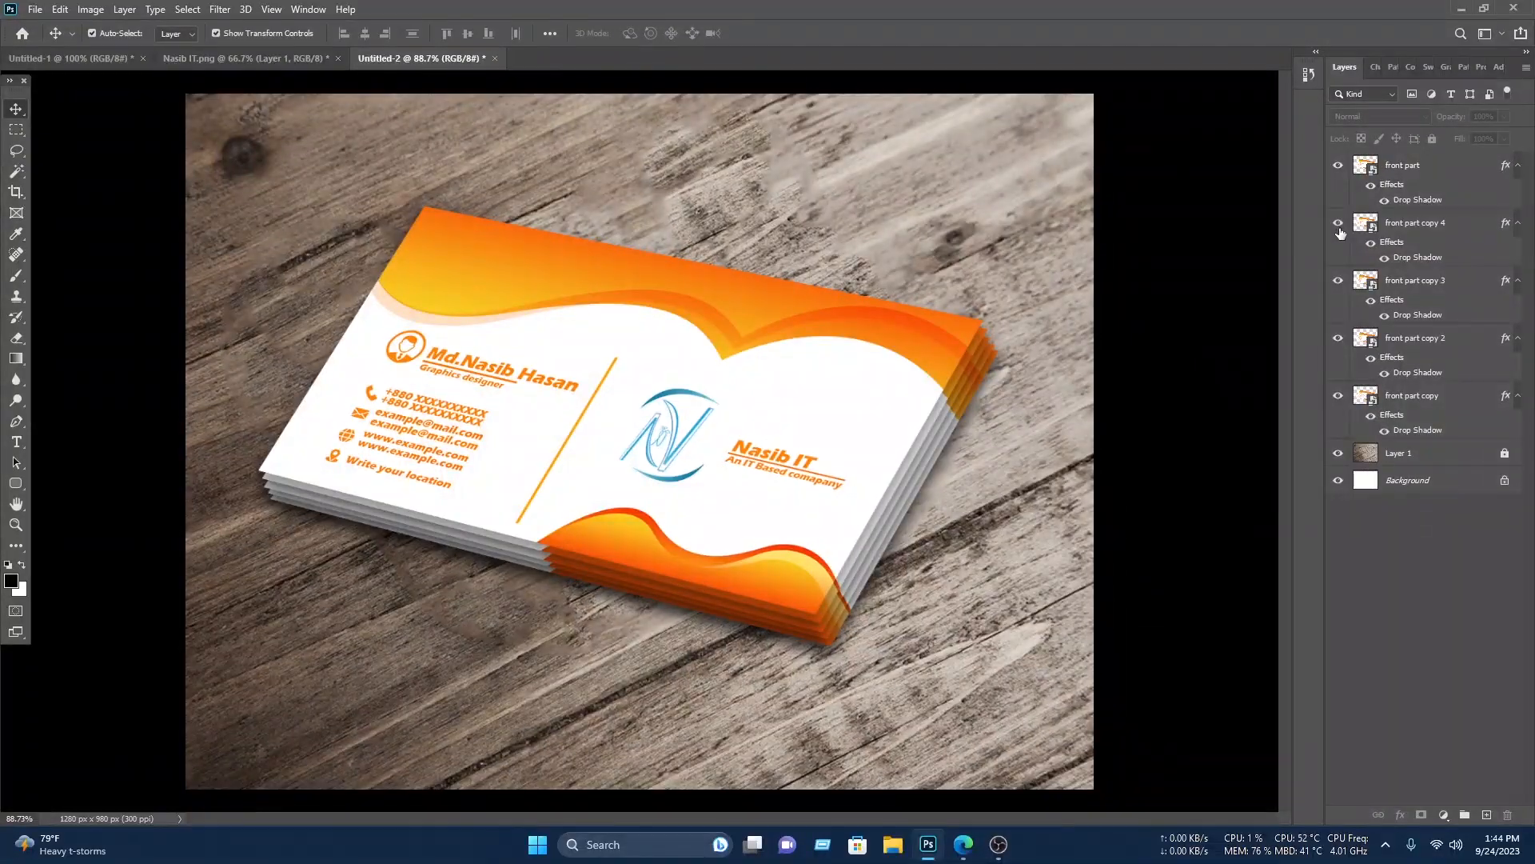
Step: Open the "front part" smart object in the Untitled-2 mockup and delete its orange card artwork
double_click(1374, 176)
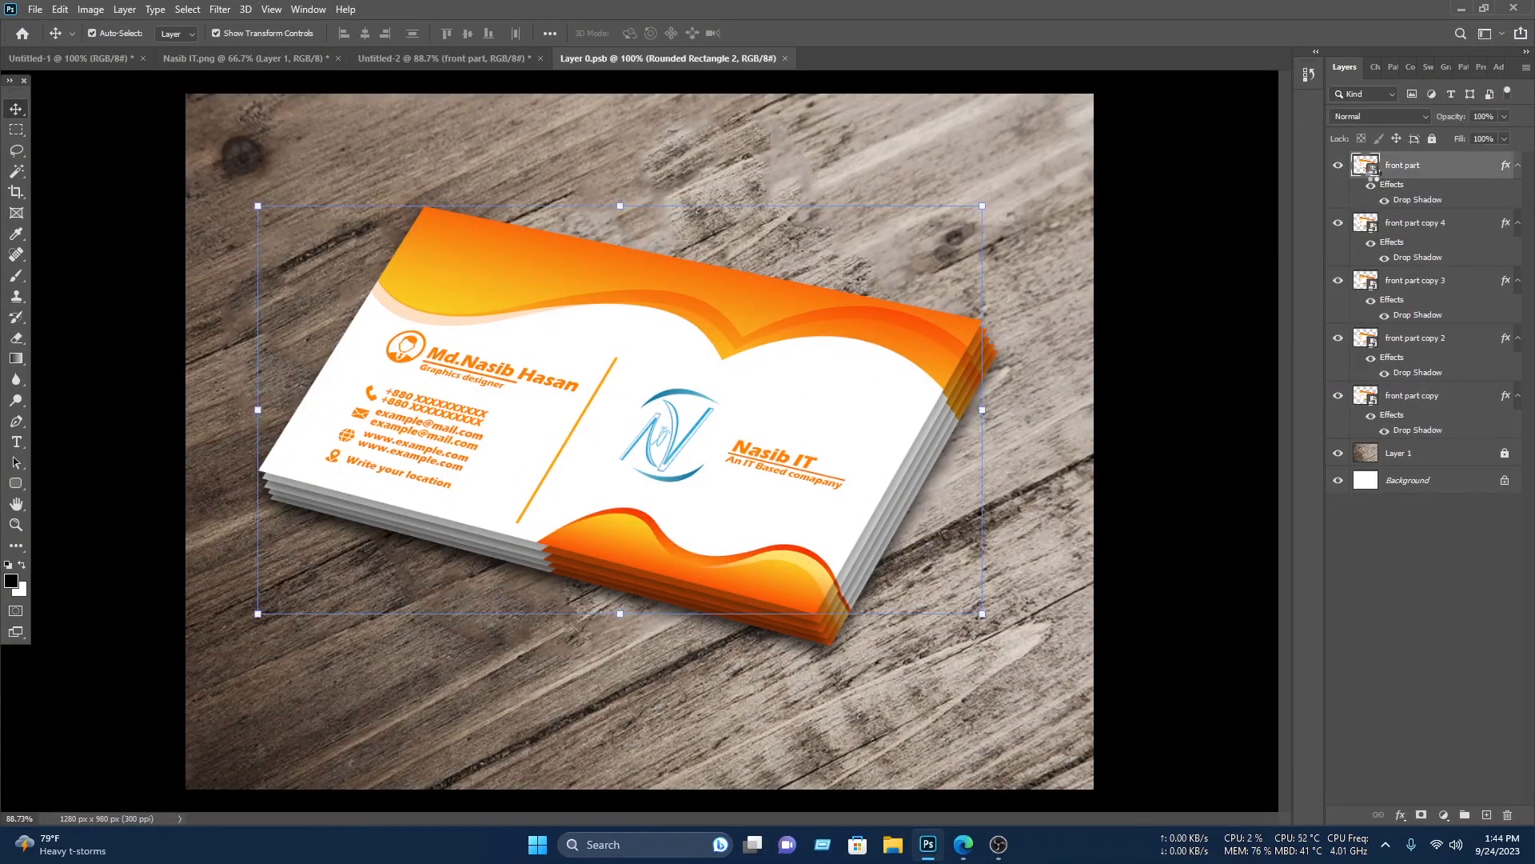
drag(264, 167, 190, 134)
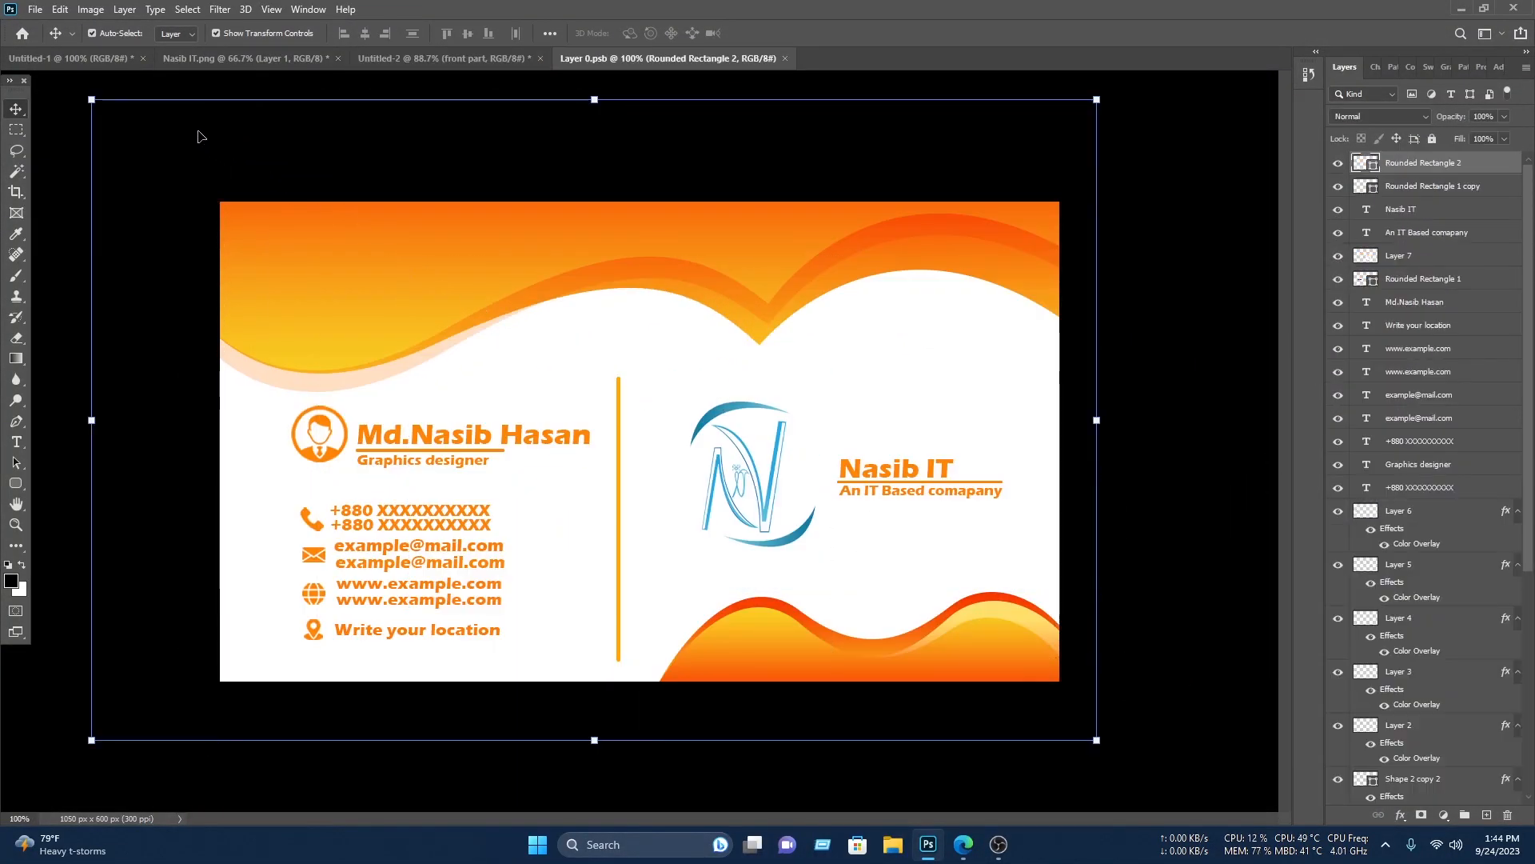
key(Delete)
Step: Switch to Untitled-1 and unlock the green background shape layers and the Background layer
click(40, 60)
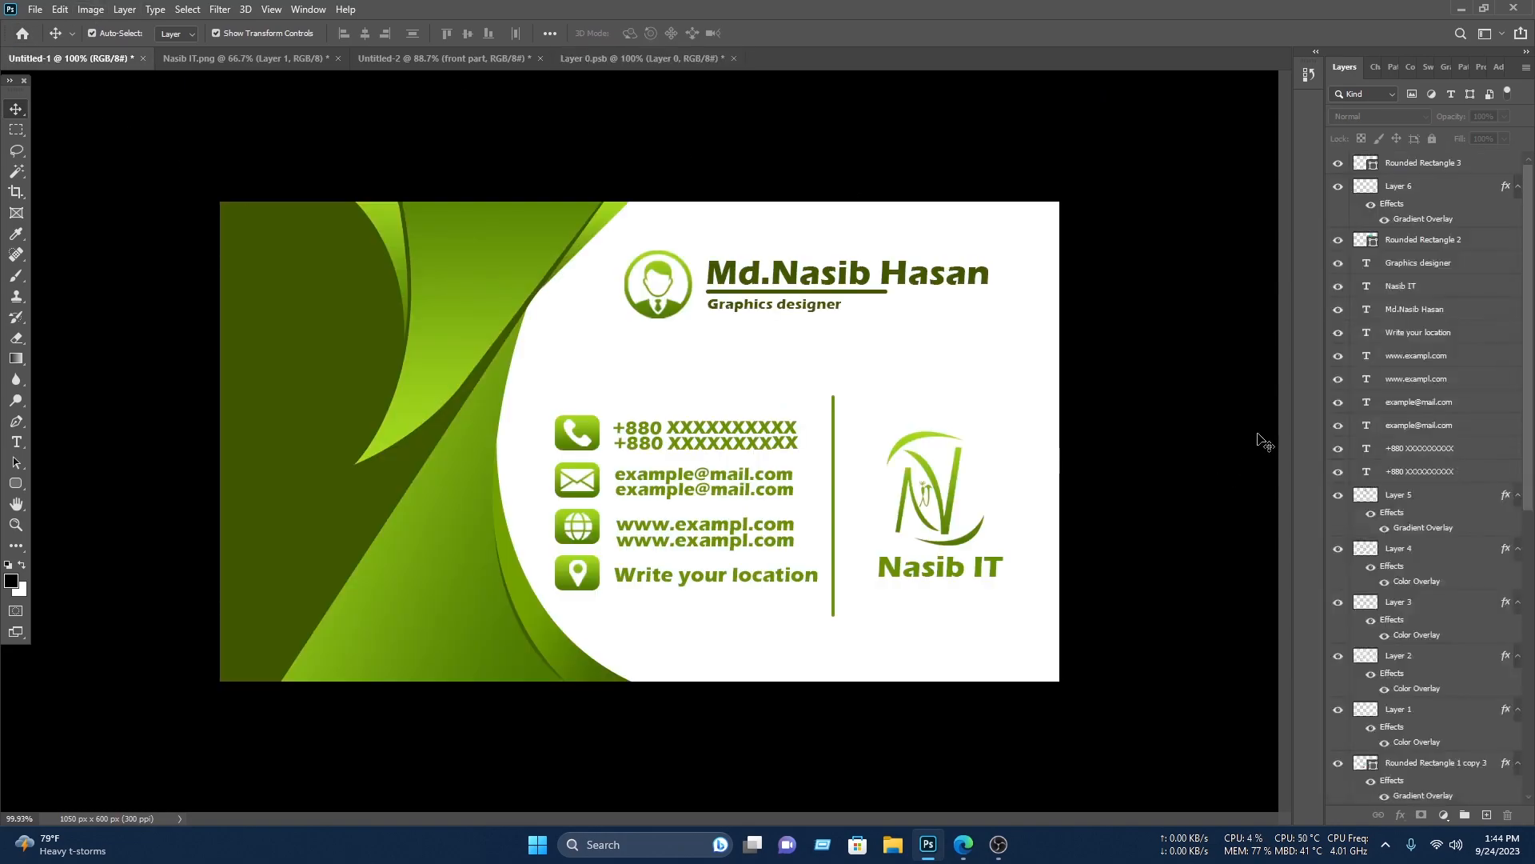
scroll(1495, 586, down, 5)
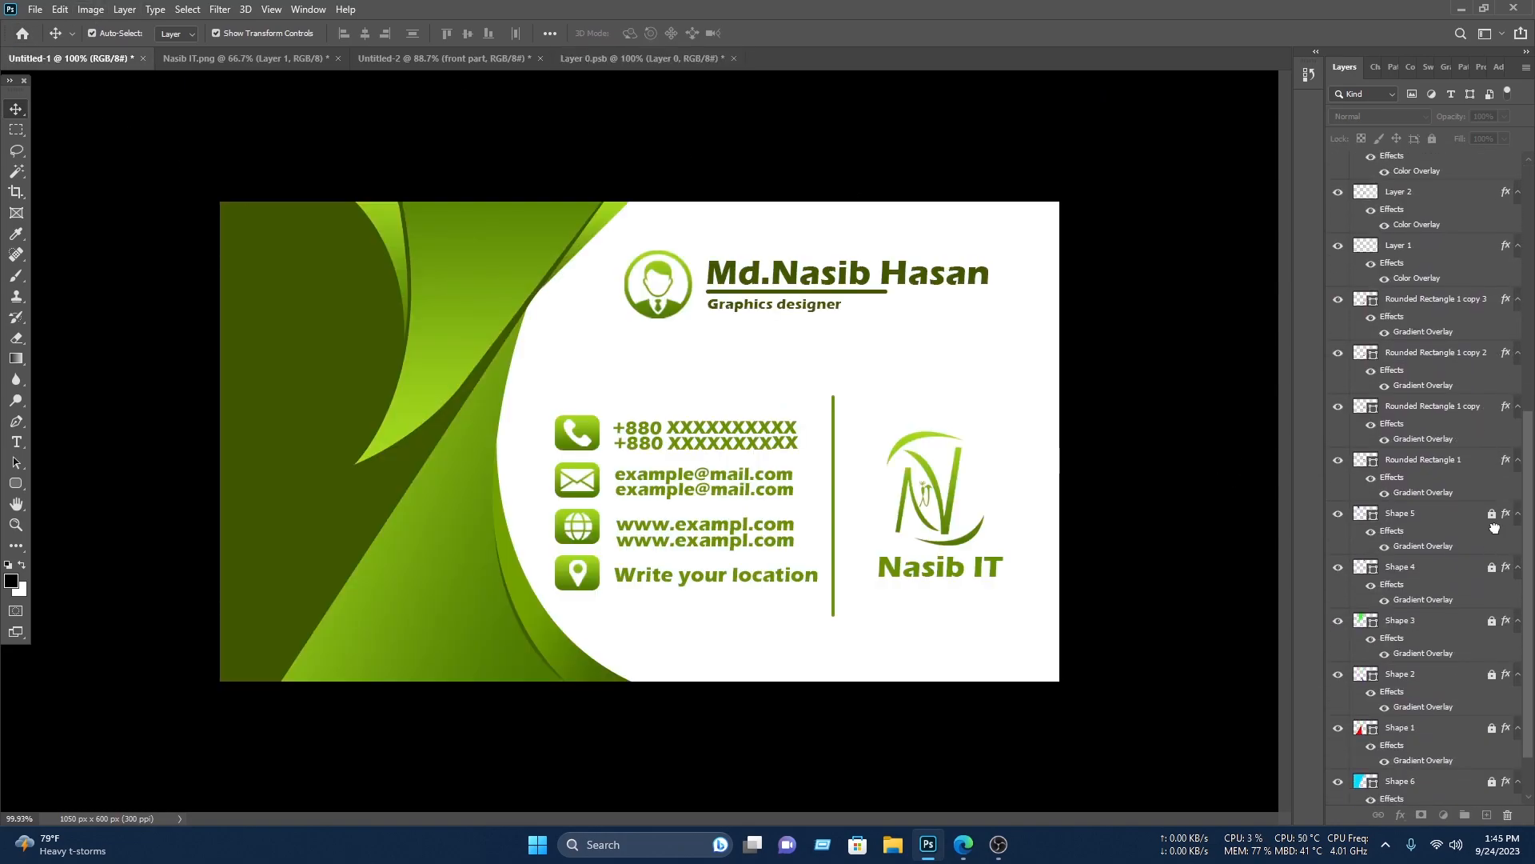
click(1492, 514)
click(1492, 567)
click(1492, 620)
click(1492, 674)
click(1492, 728)
scroll(1494, 746, down, 2)
click(1506, 794)
Step: Copy all the card's layers into Layer 0.psb, align them with the canvas, and save the smart object
drag(1160, 747, 214, 147)
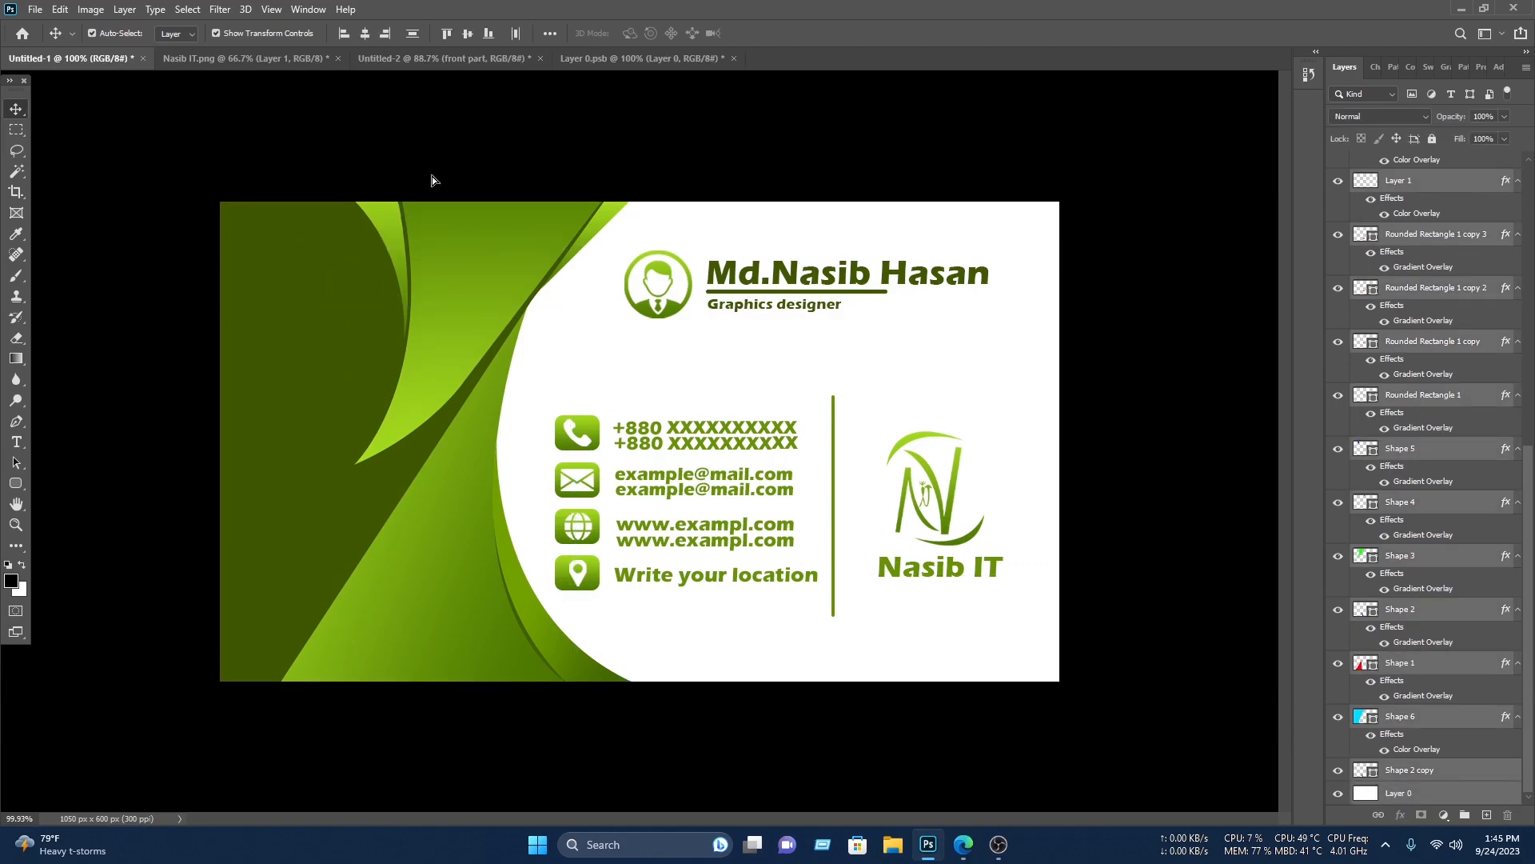
drag(630, 60, 613, 368)
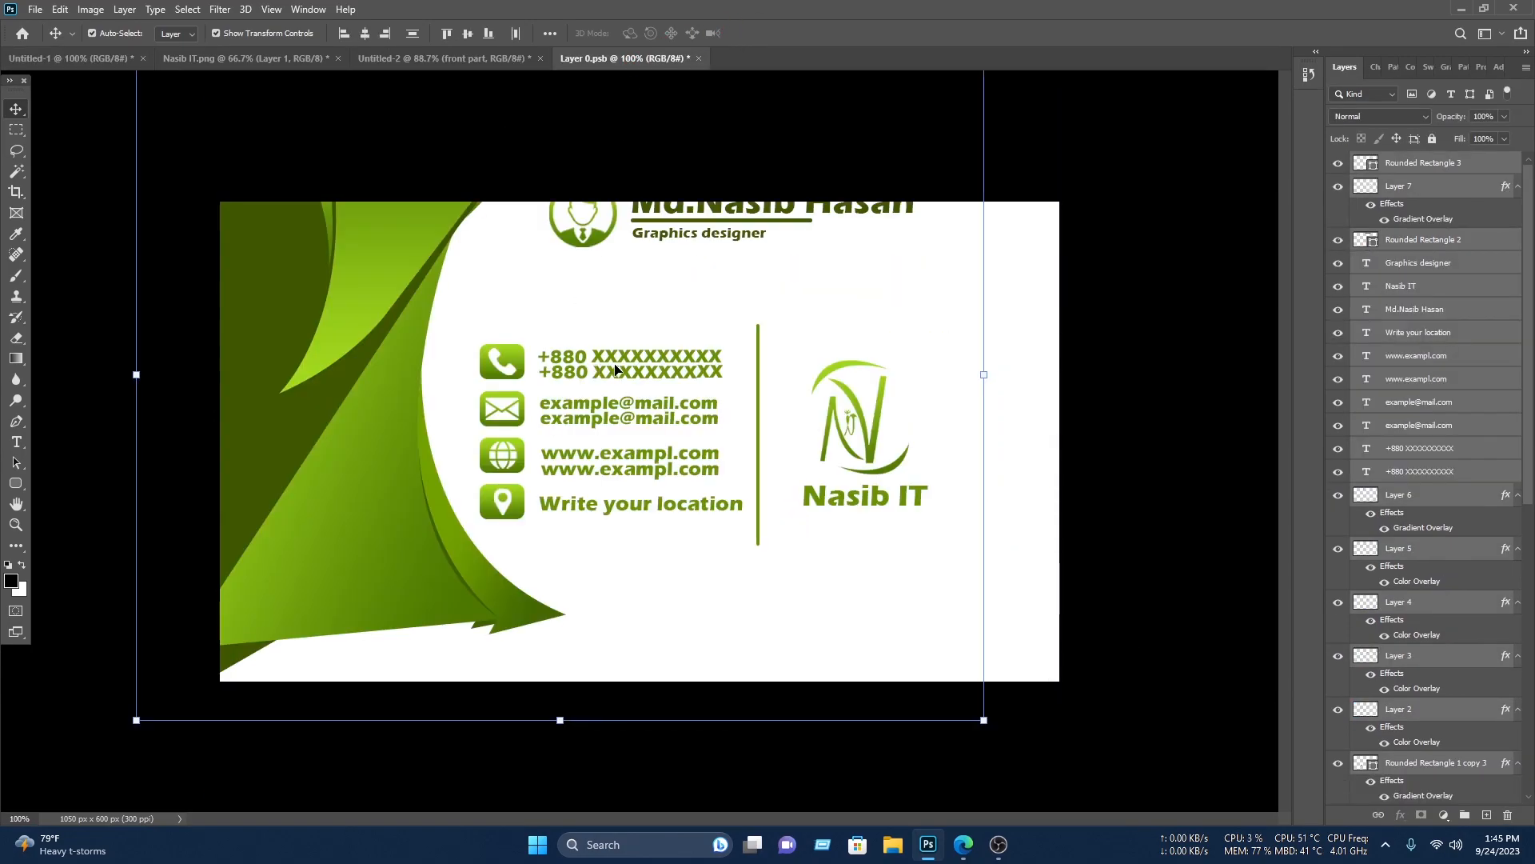
drag(380, 312, 476, 336)
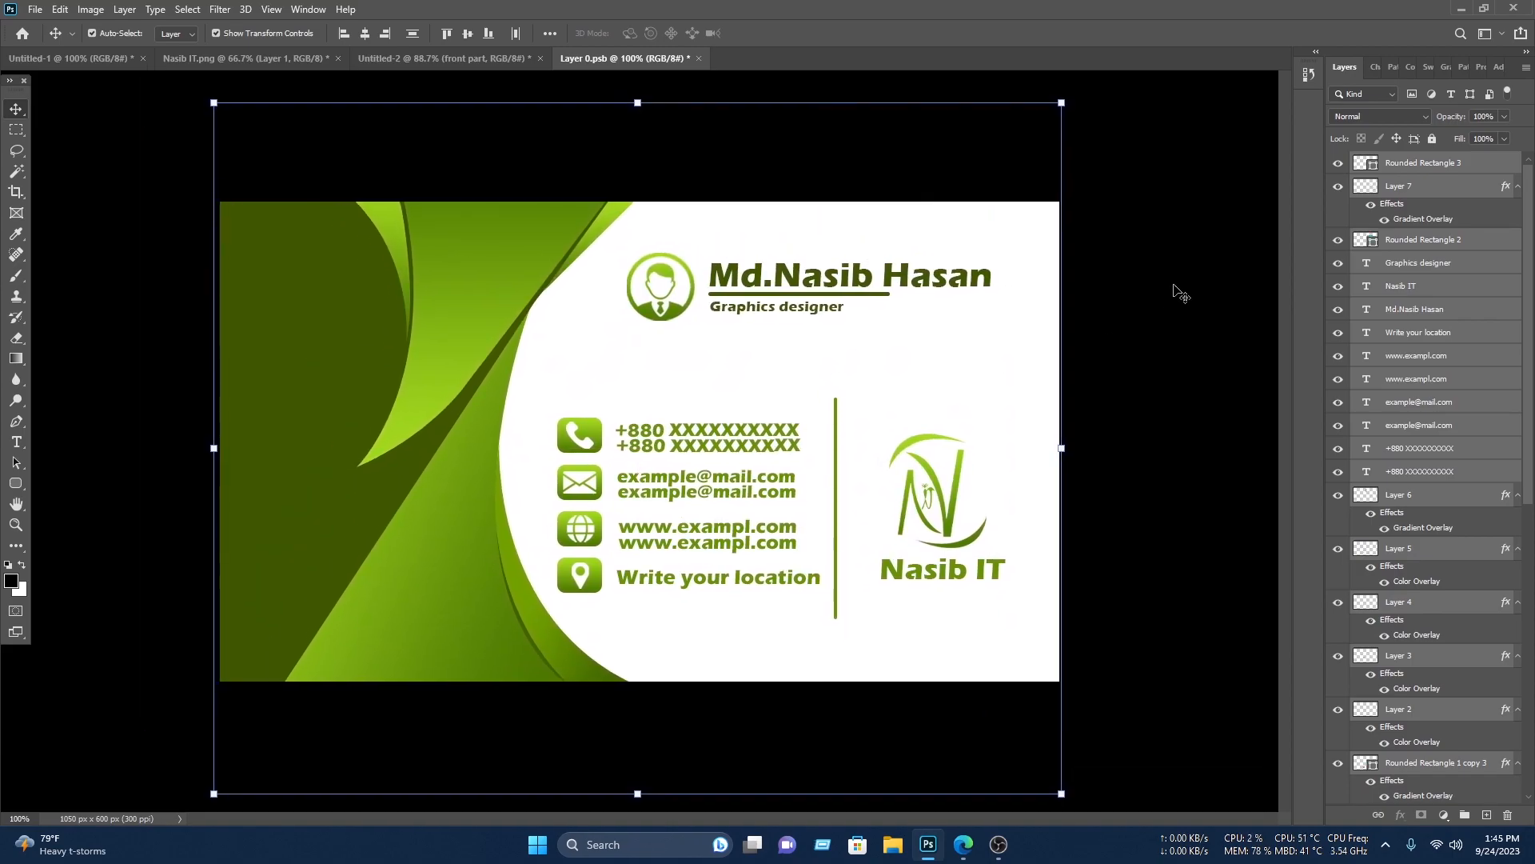
click(1190, 333)
key(ctrl+s)
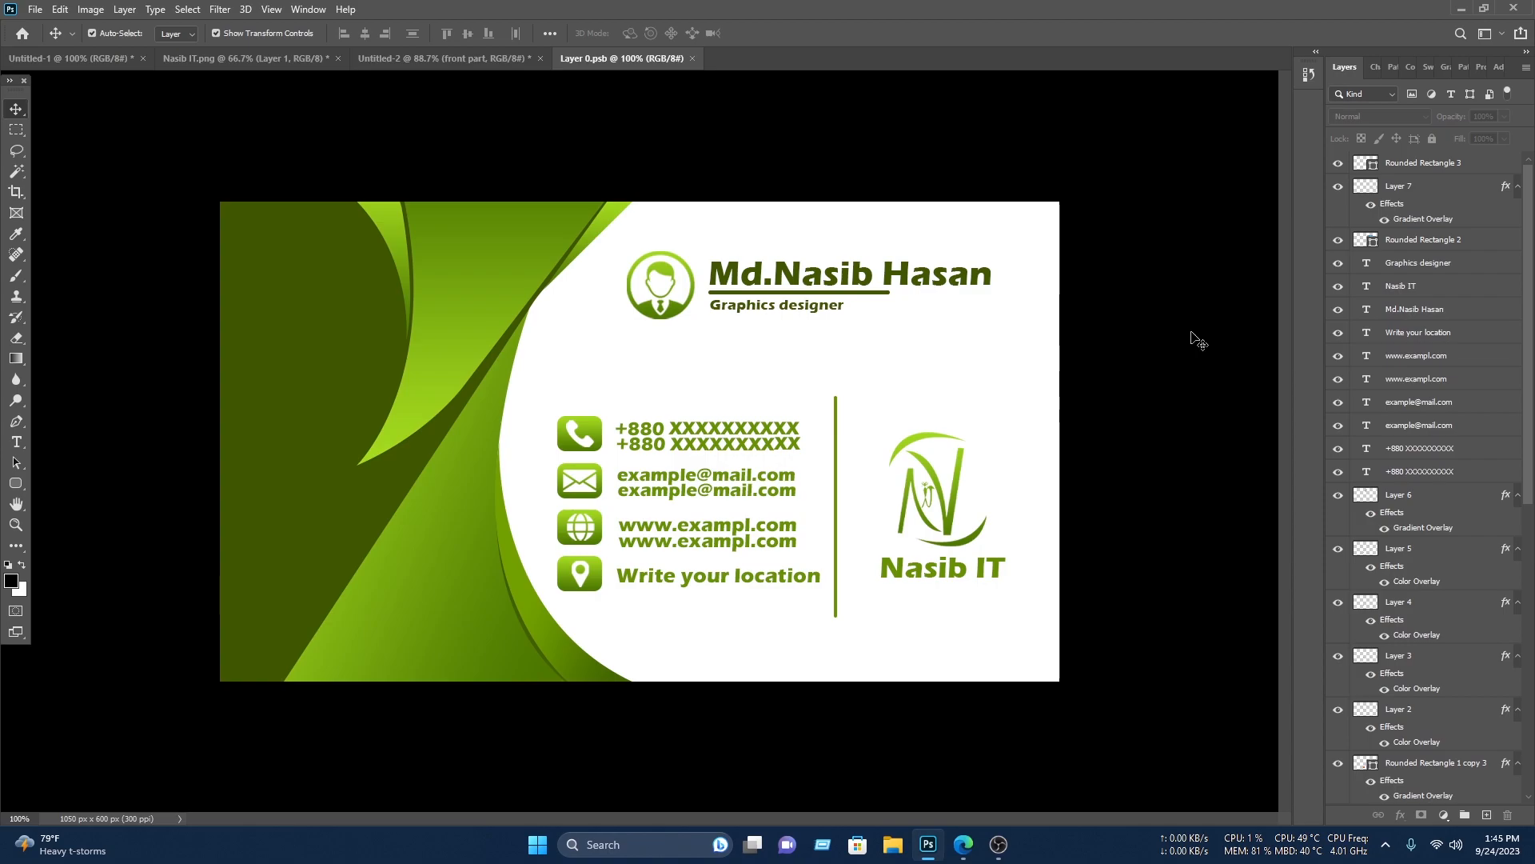